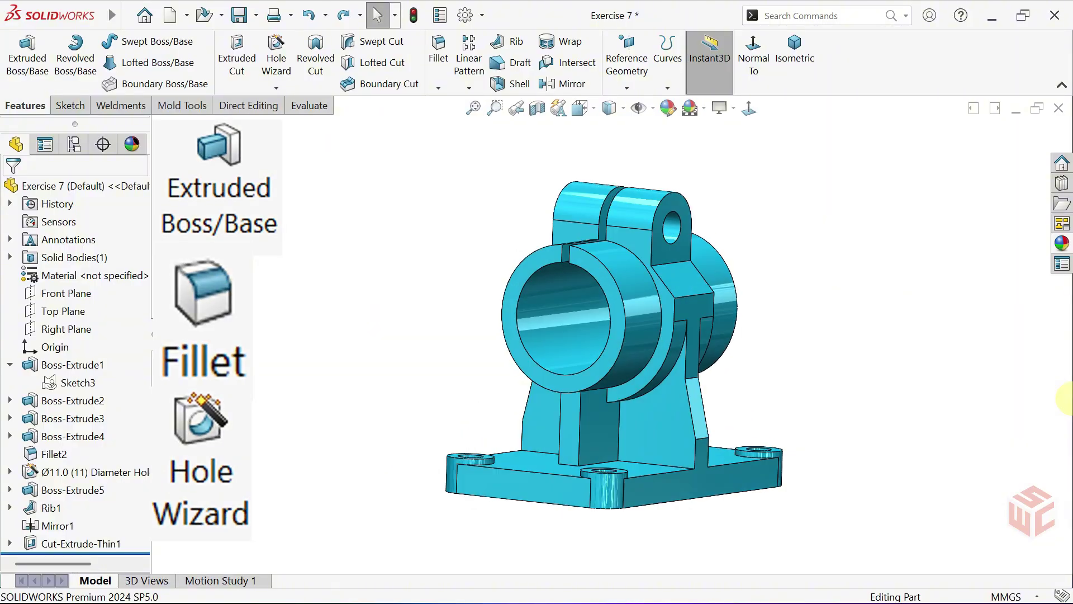
Review the finished bracket in the Front, Top and Isometric views.
key(ctrl+1)
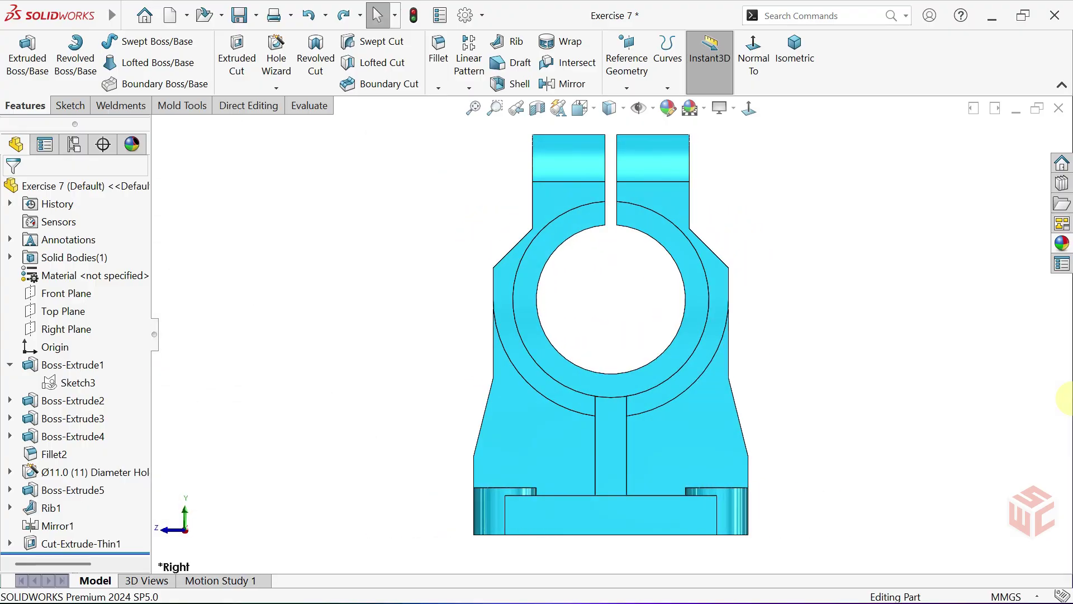
key(ctrl+5)
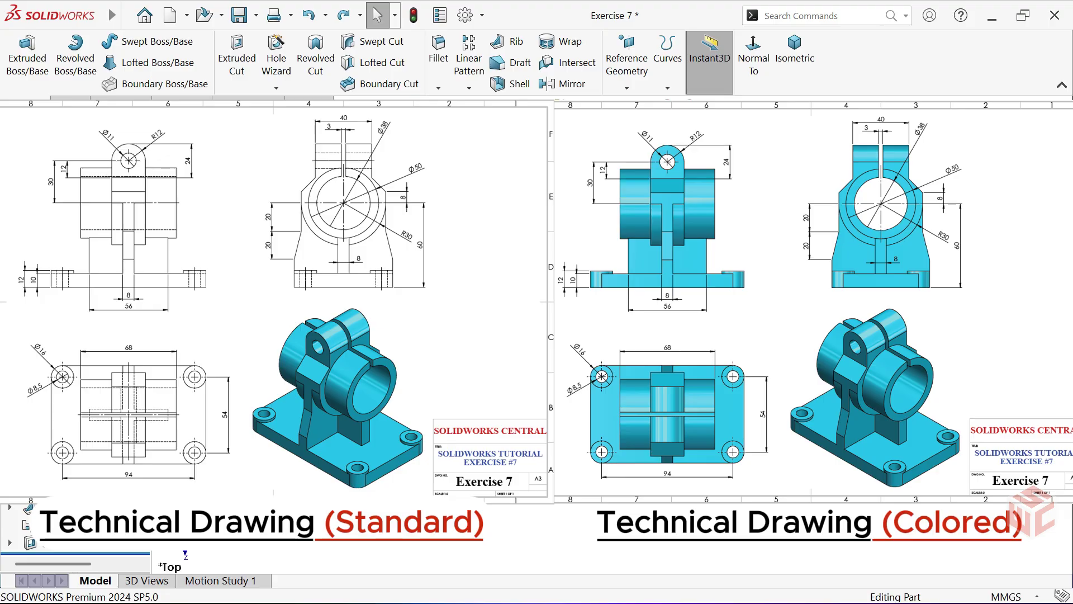
key(ctrl+7)
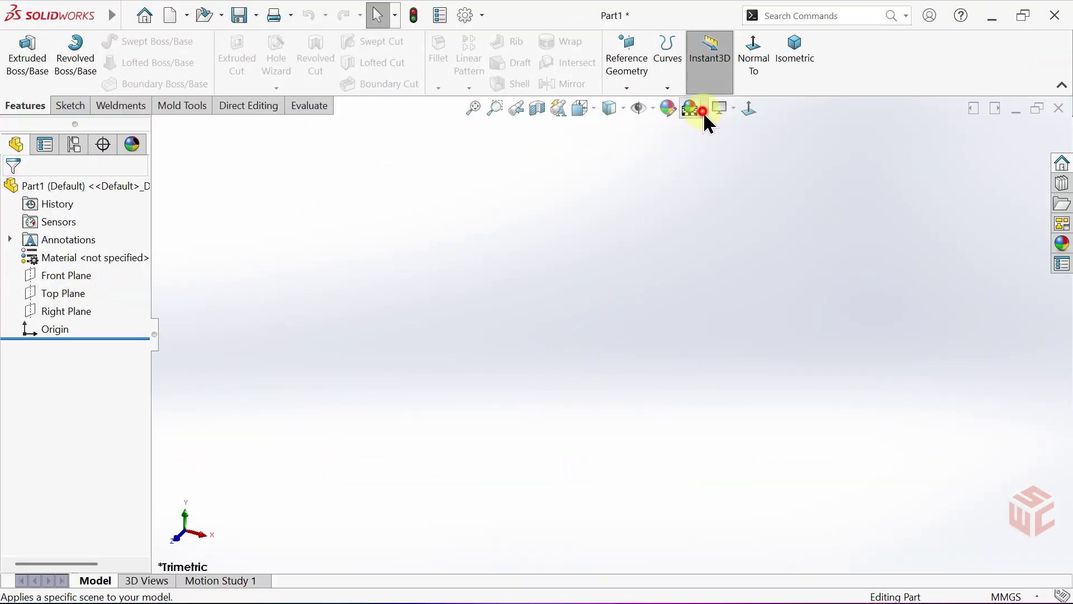
Switch the scene to a plain white background and start a sketch on the Top Plane.
click(704, 110)
click(694, 147)
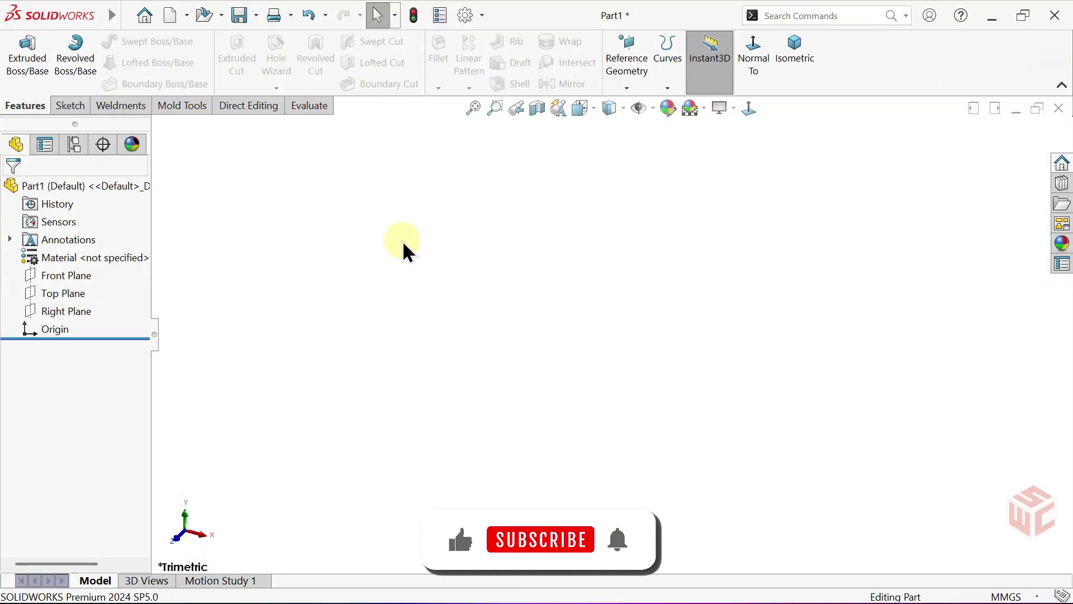
click(68, 300)
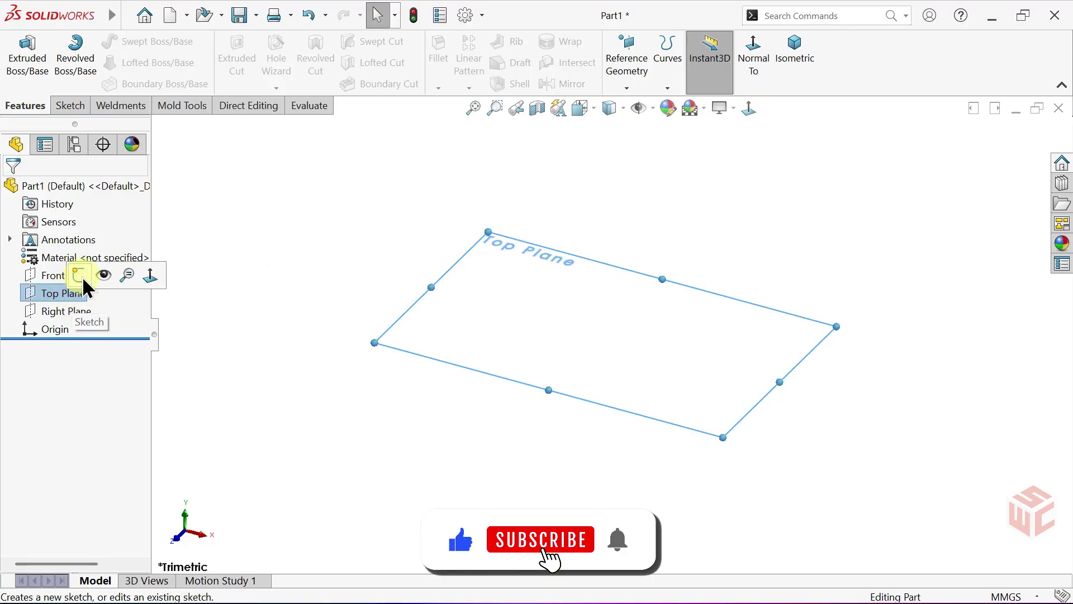
click(79, 276)
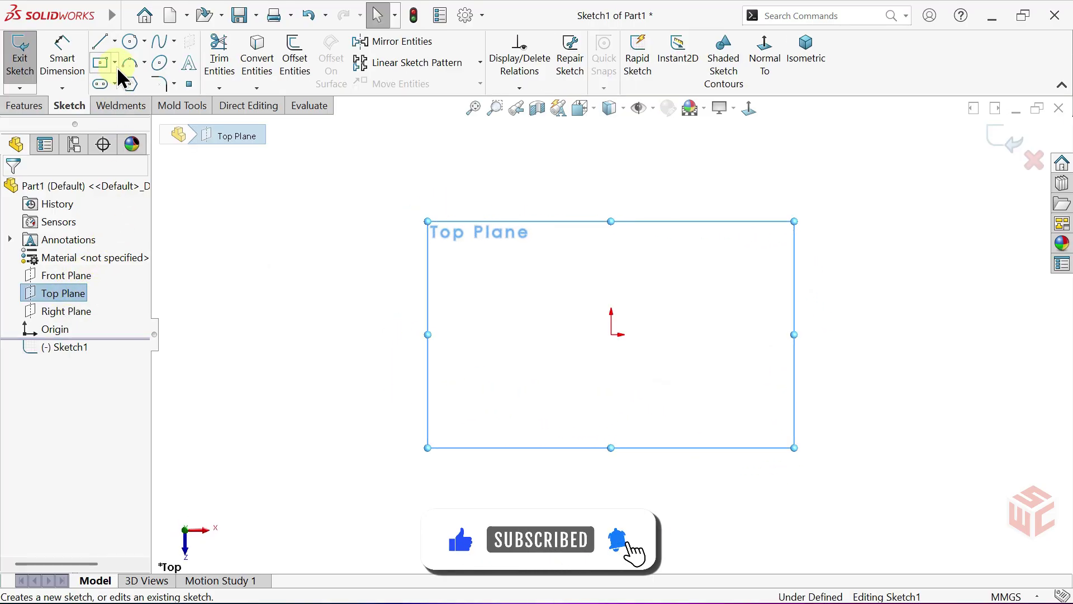
Draw a center rectangle anchored at the origin.
click(115, 65)
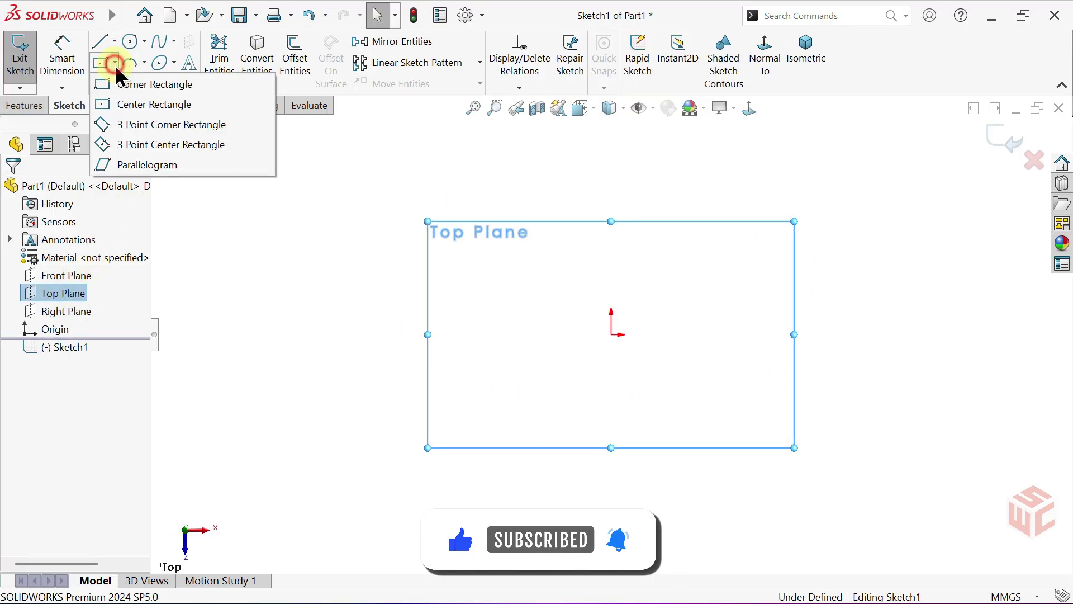
click(113, 107)
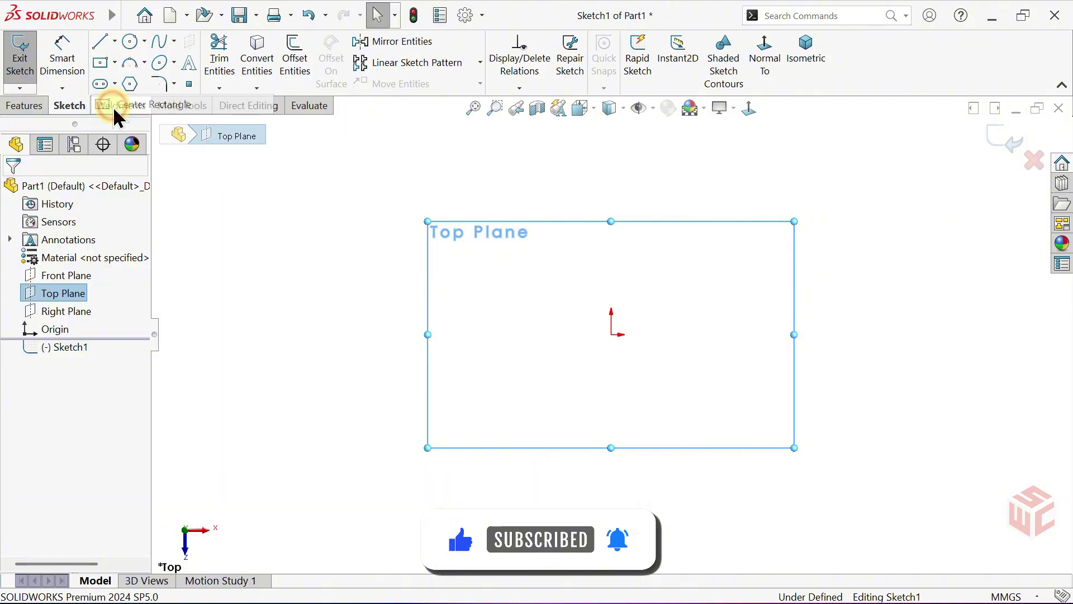
click(611, 335)
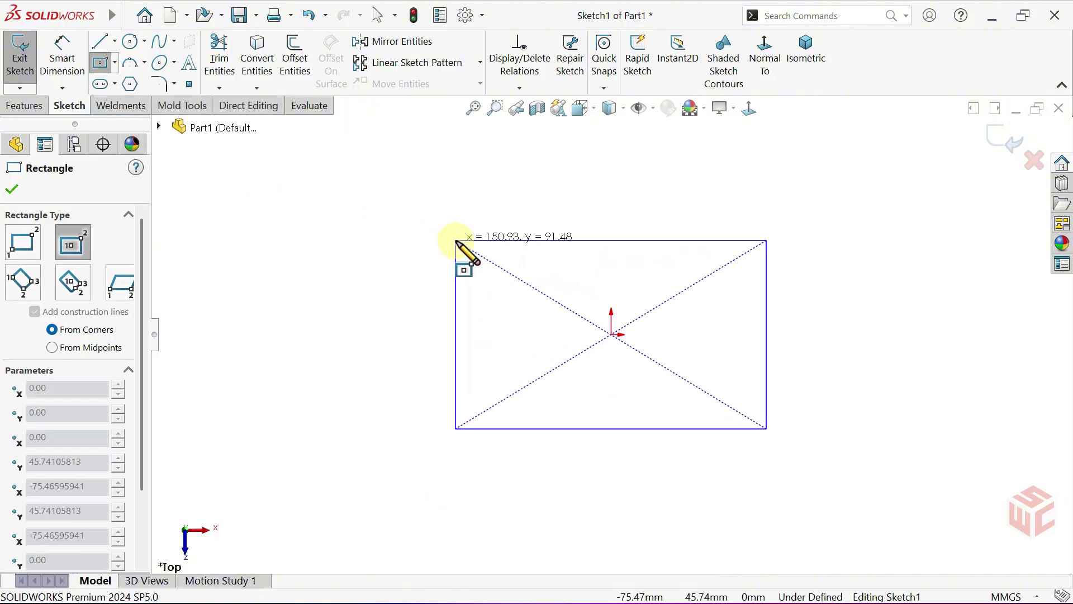
click(456, 241)
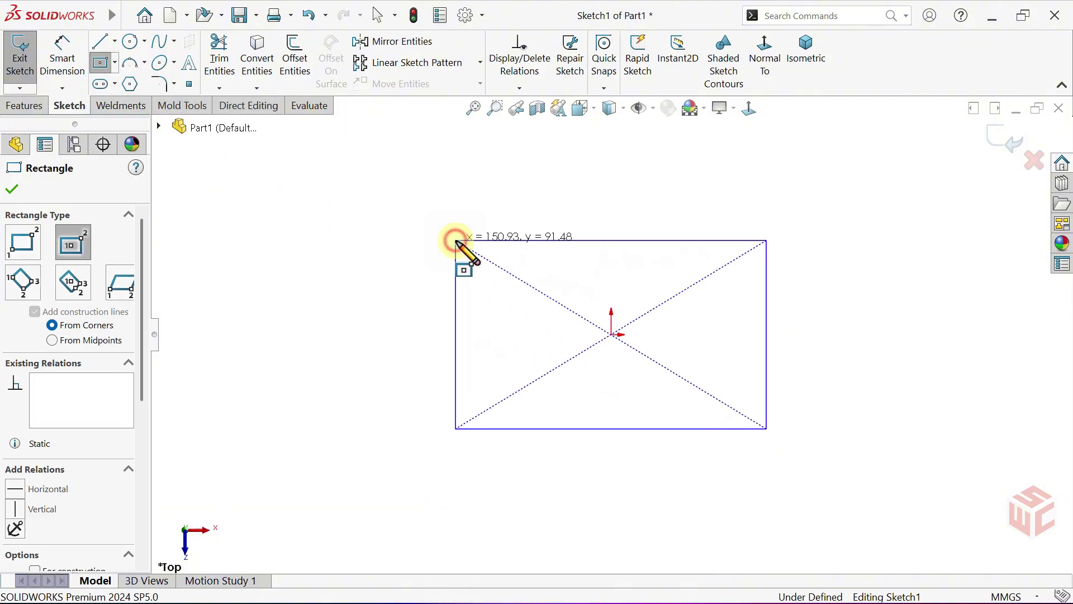
Round all four rectangle corners with 8 mm sketch fillets.
click(160, 86)
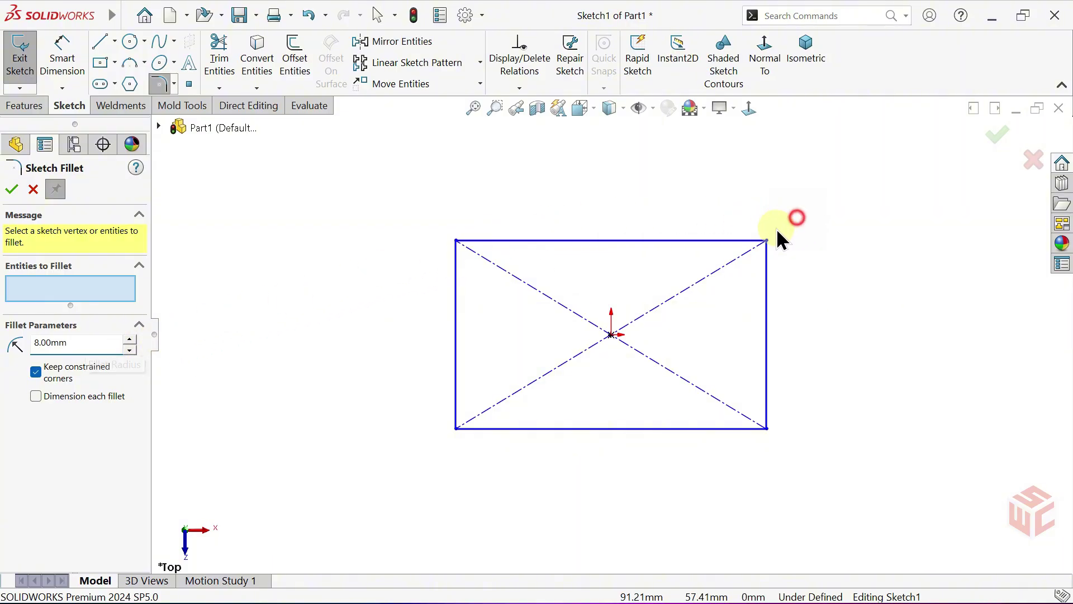
drag(799, 220, 423, 453)
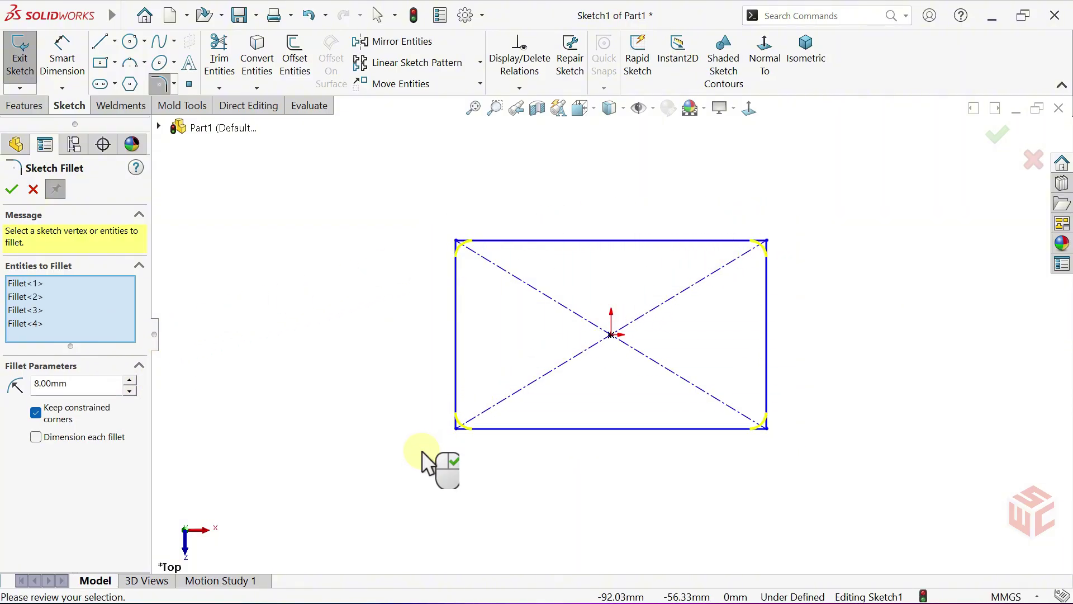
right_click(422, 452)
right_click(422, 452)
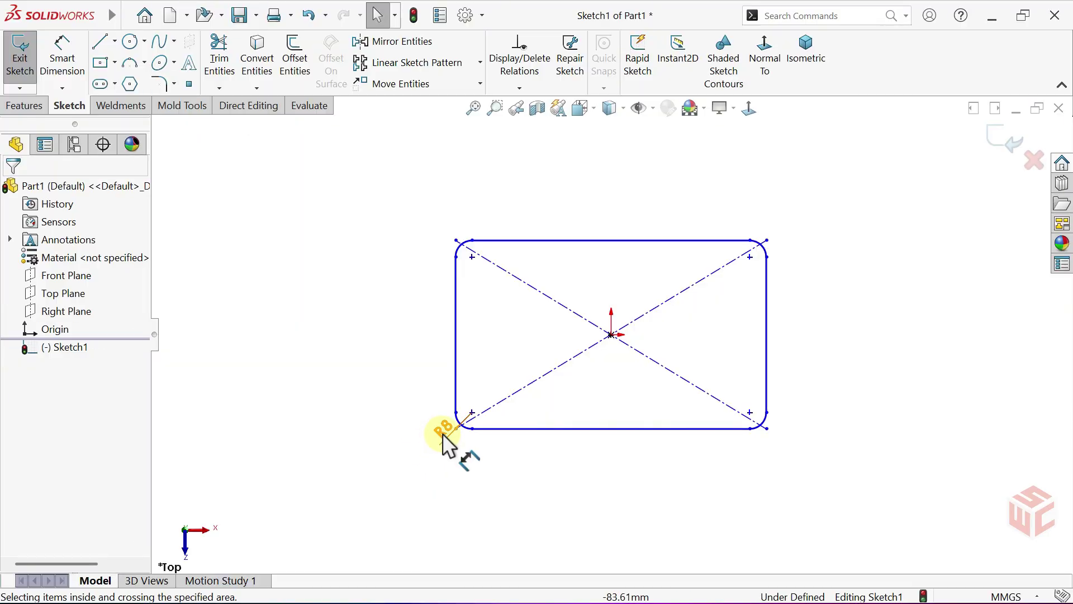
right_click(438, 443)
Dimension the rectangle's bottom edge to 94 mm.
click(437, 437)
click(421, 405)
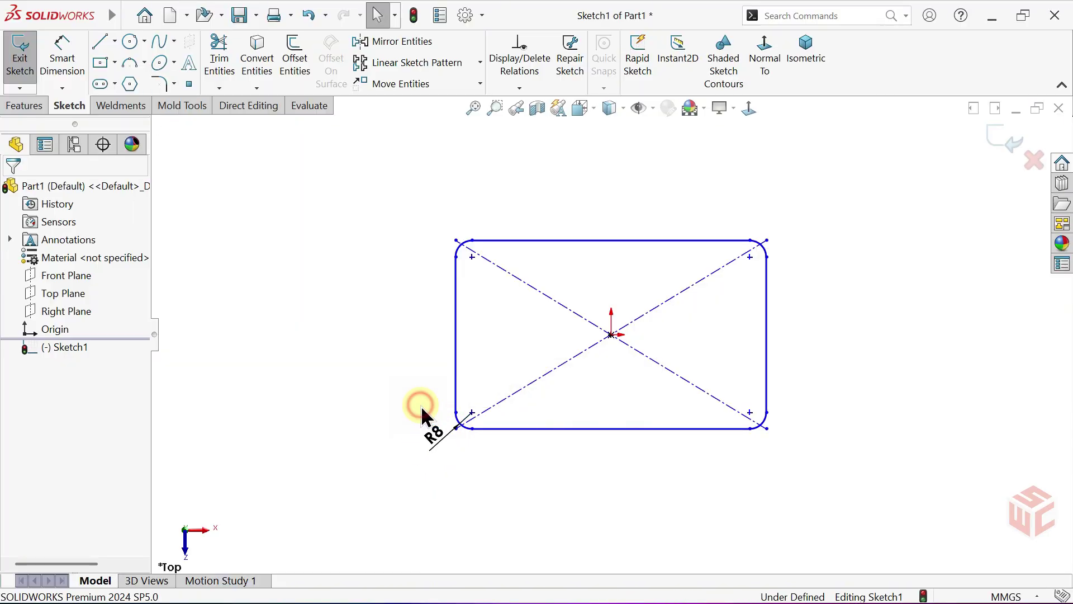
click(68, 74)
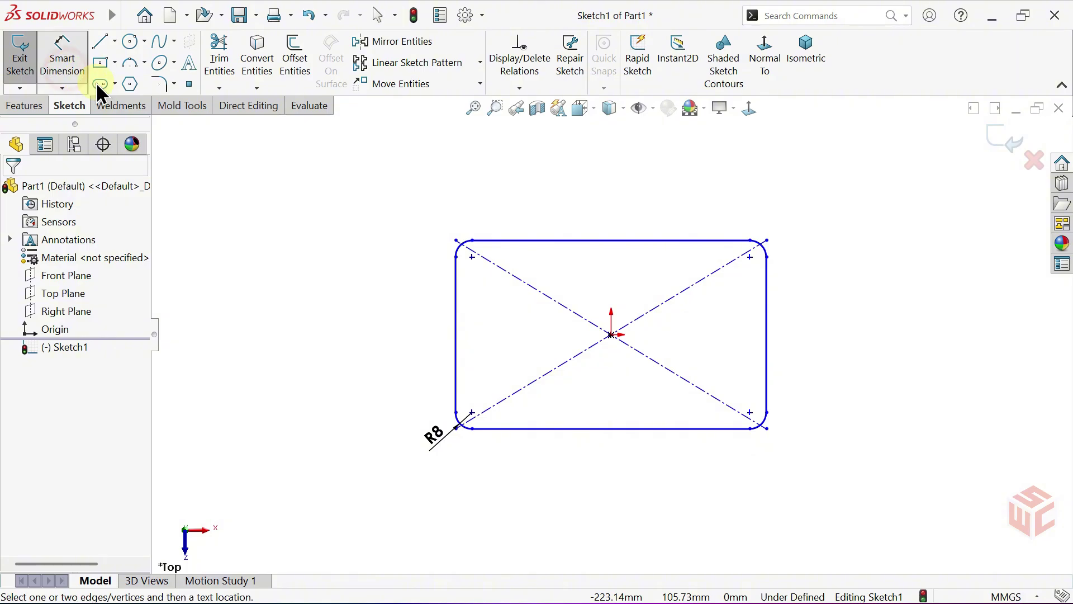
click(582, 429)
click(595, 469)
text(9)
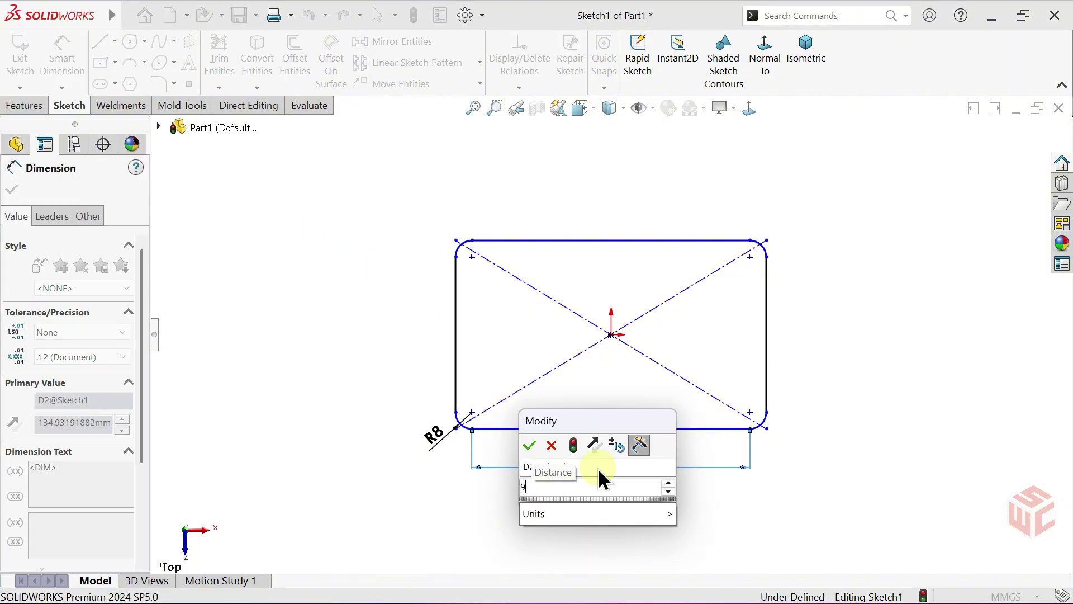
text(4)
key(Return)
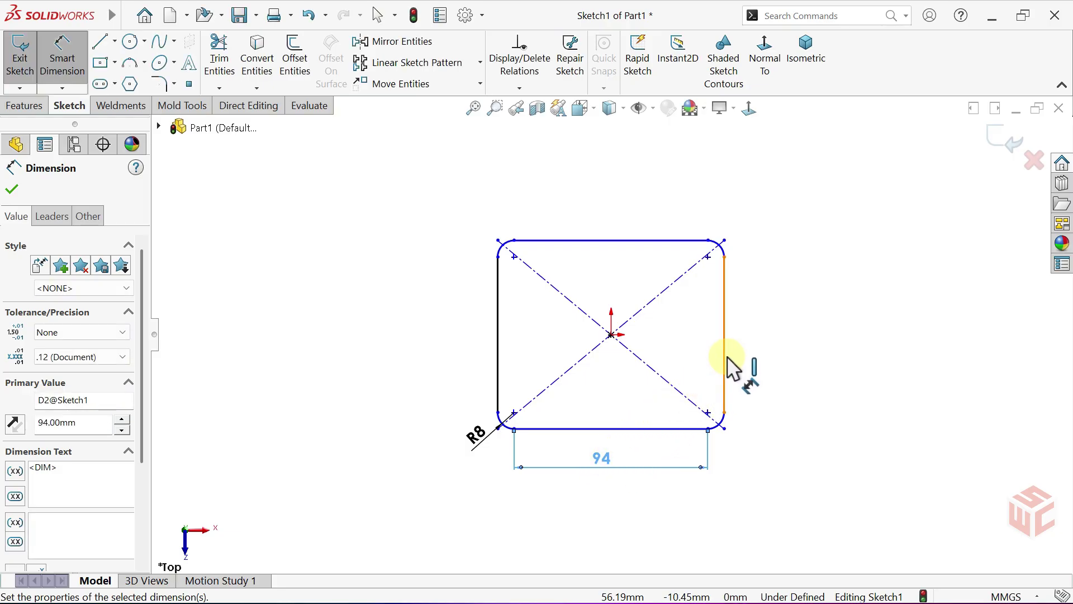
Dimension the right edge to 54 mm, fit the sketch, and leave Smart Dimension.
click(727, 366)
click(769, 338)
text(54)
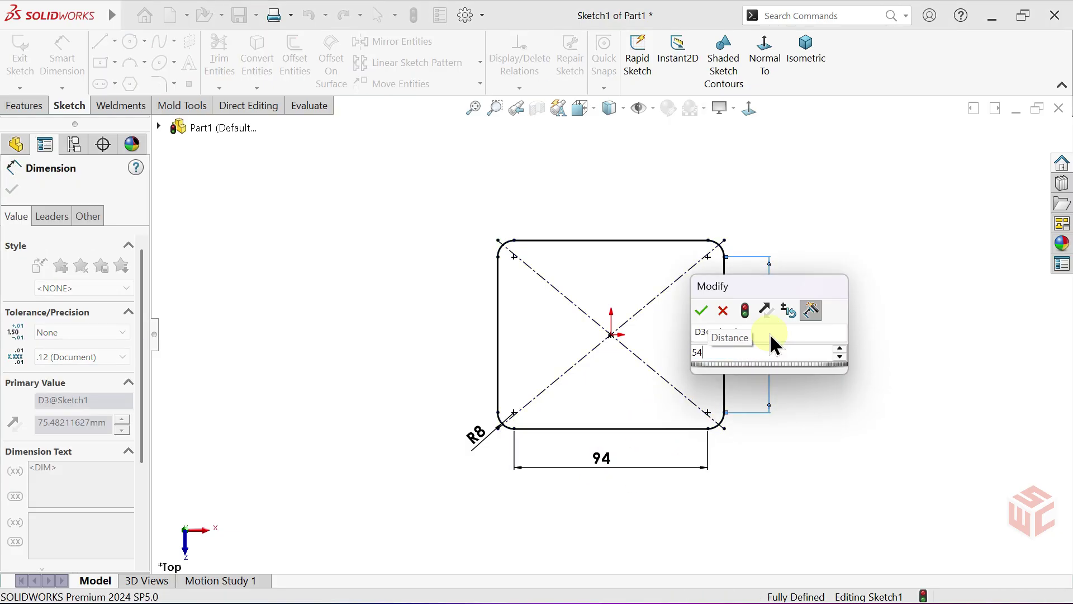
key(Return)
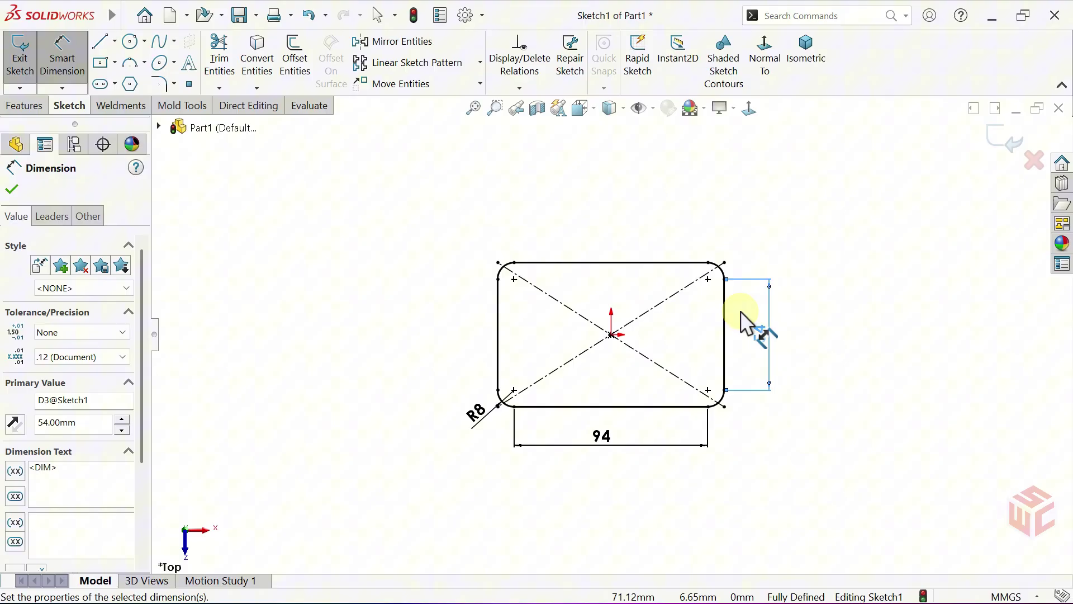
click(474, 110)
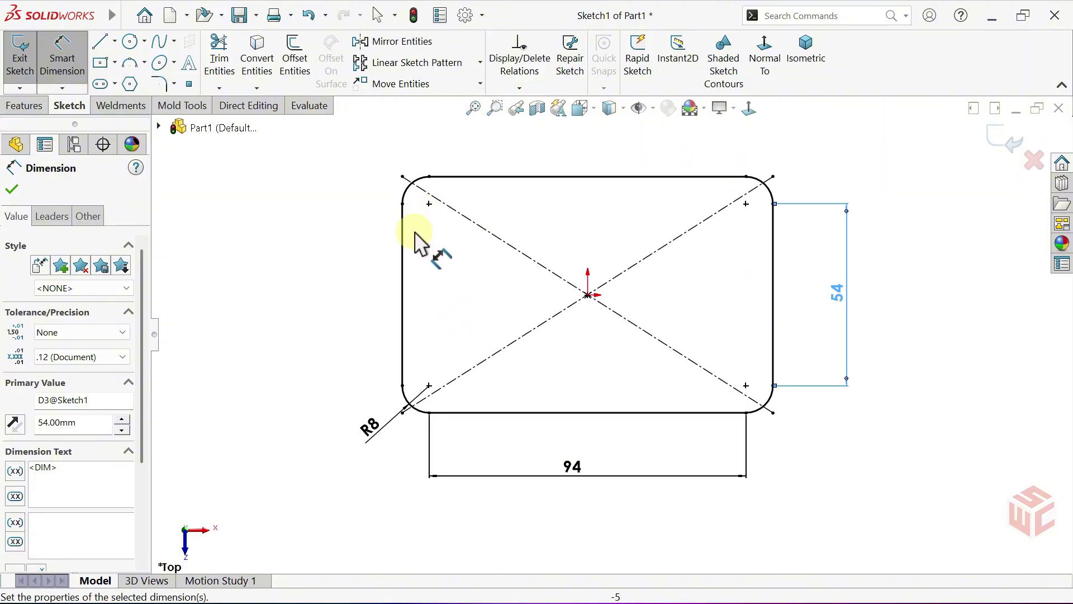
right_click(425, 241)
click(467, 293)
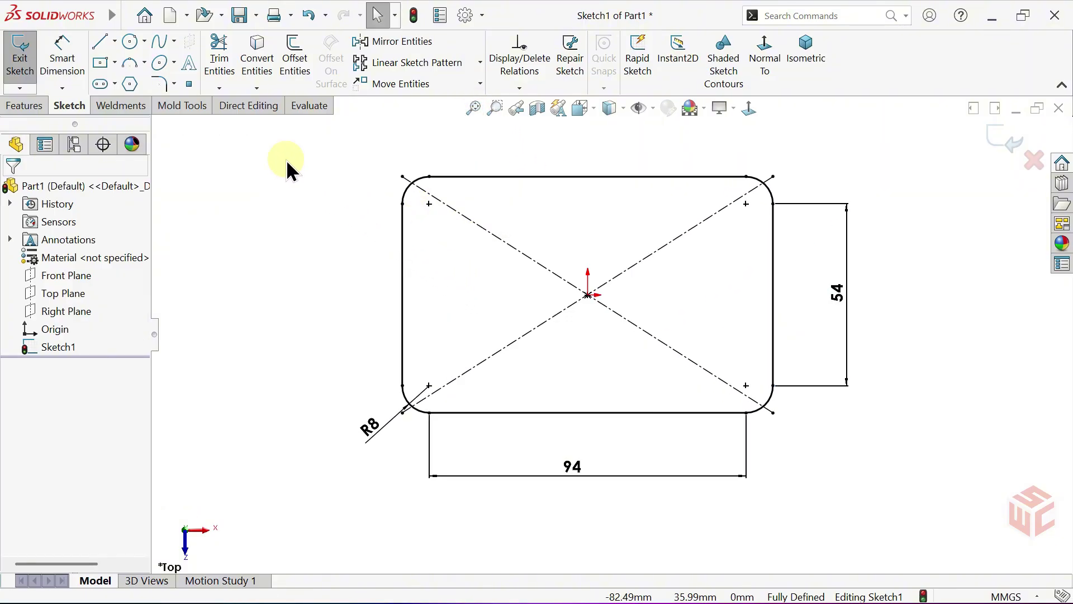
Draw concentric circles at the top-left corner arc's centre.
click(131, 43)
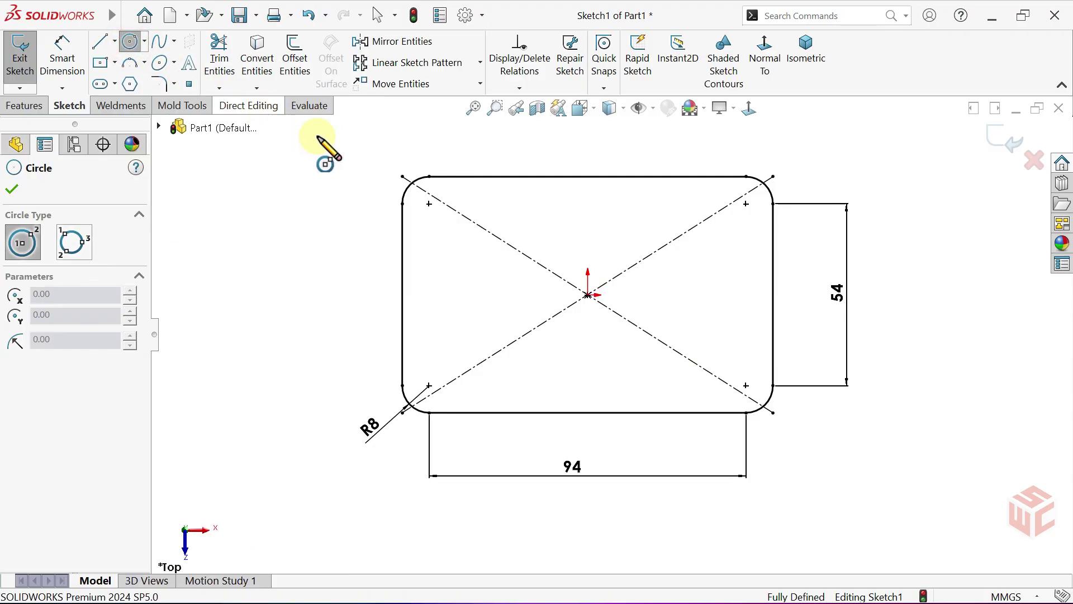
scroll(486, 224, down, 4)
click(406, 243)
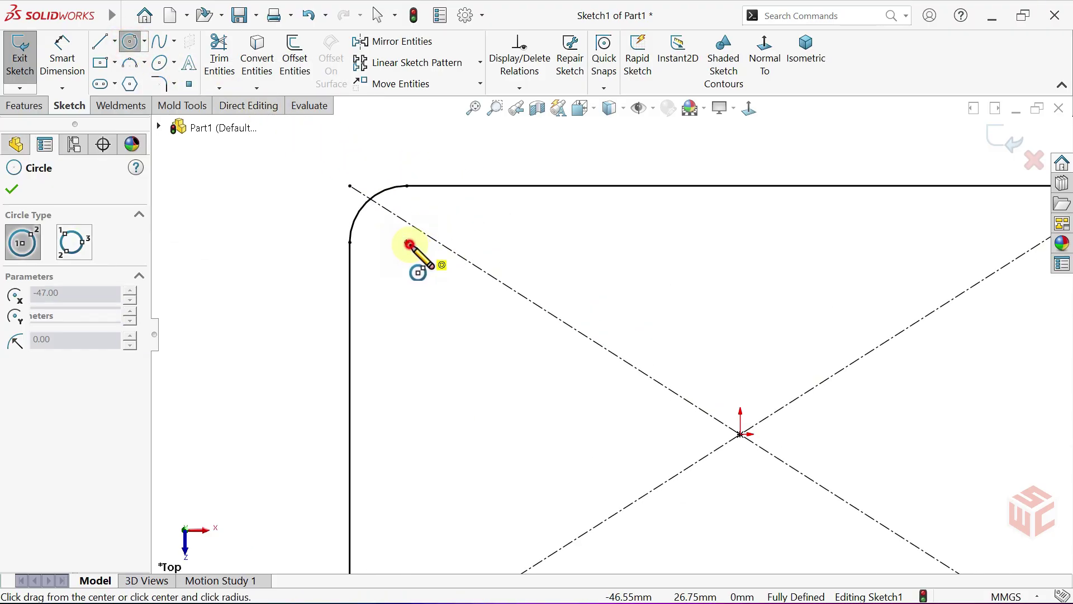
click(352, 246)
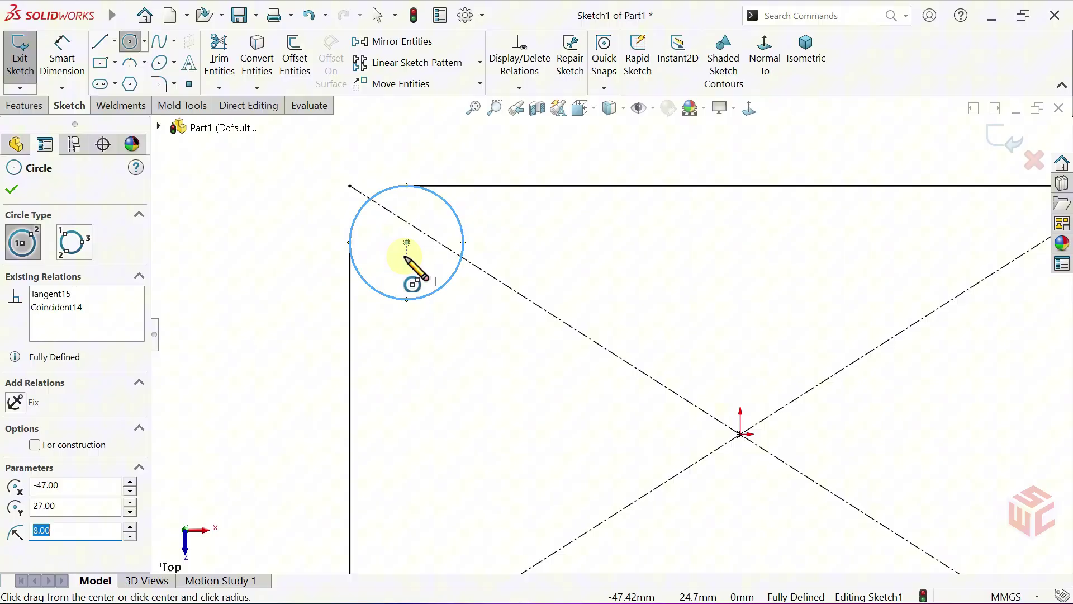
click(407, 242)
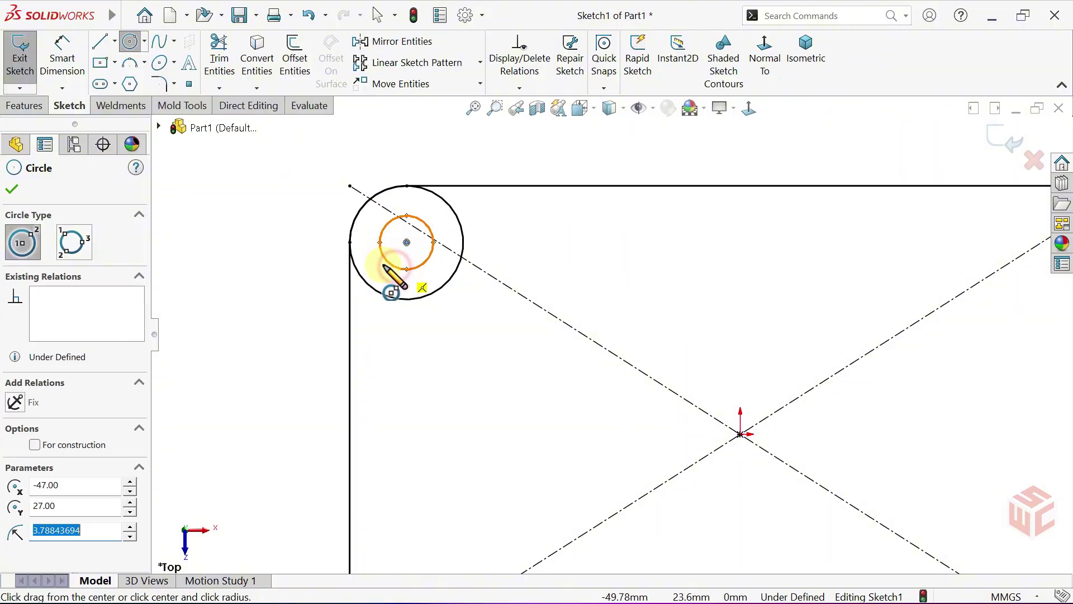
right_click(391, 269)
click(396, 275)
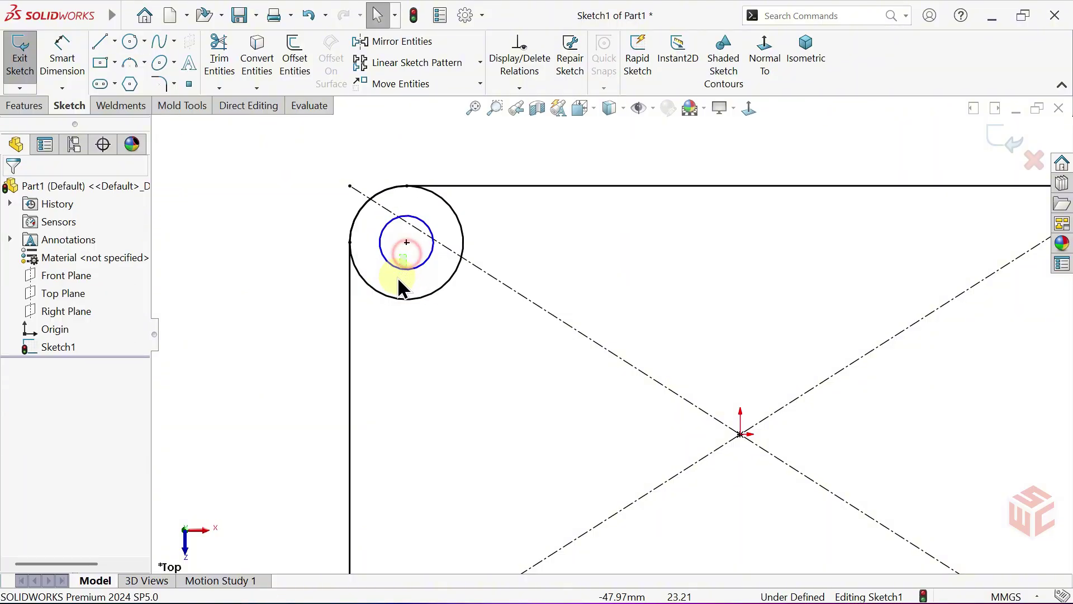
Add small circles at the top-right, bottom-right and bottom-left corner centres.
drag(379, 315, 380, 315)
scroll(483, 325, up, 3)
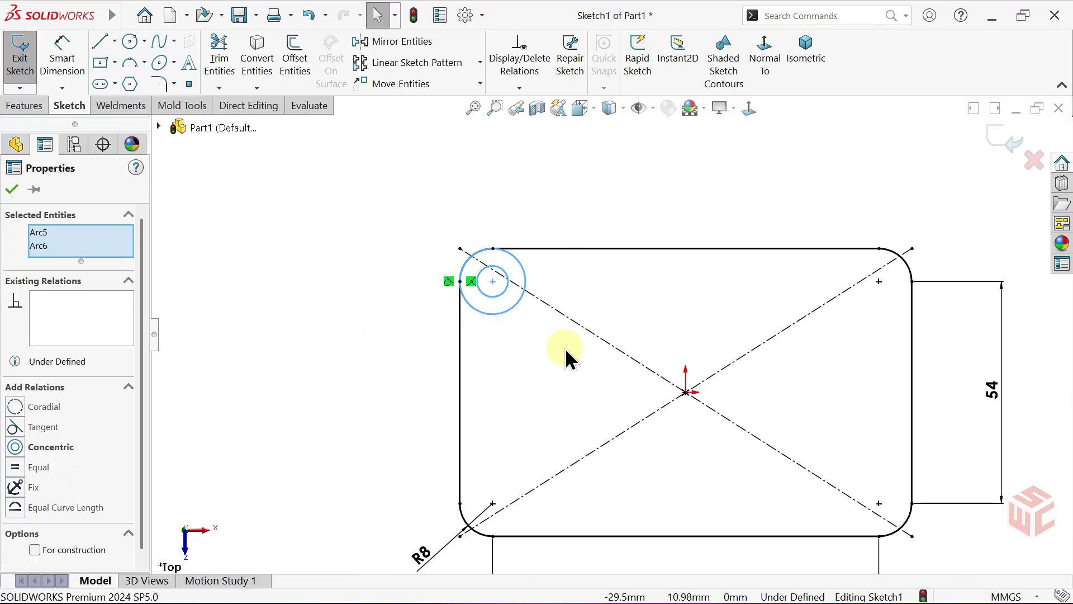
ctrl+middle_drag(565, 347, 495, 301)
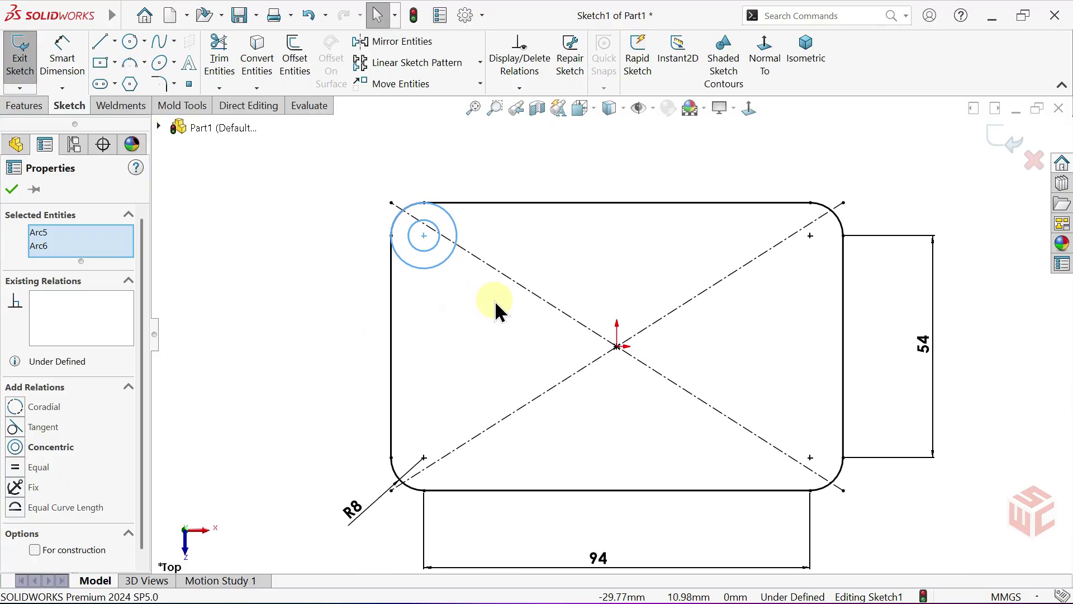
click(424, 235)
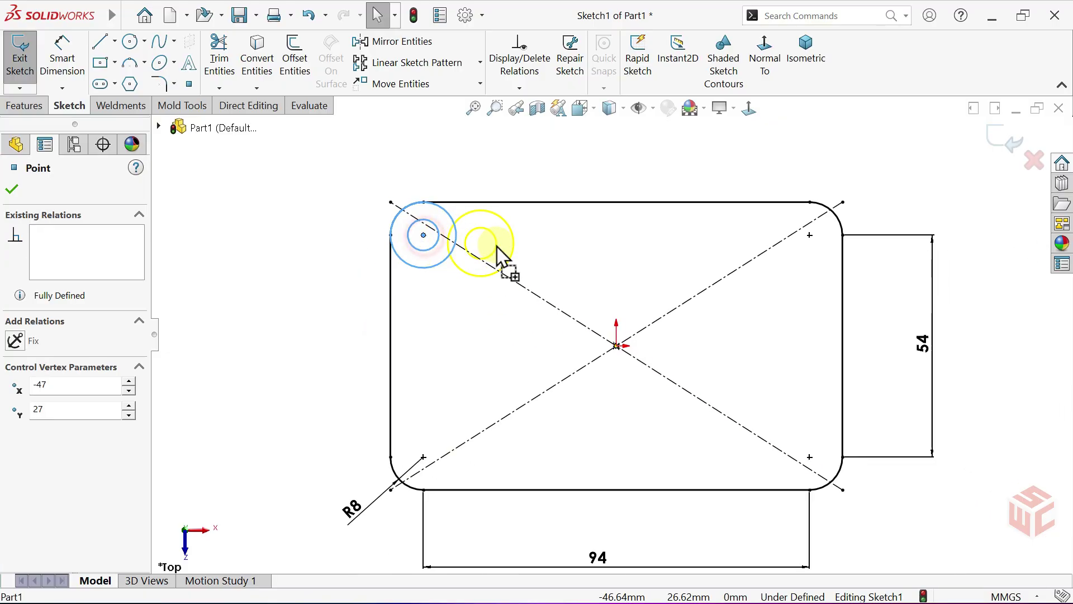
ctrl+click(811, 237)
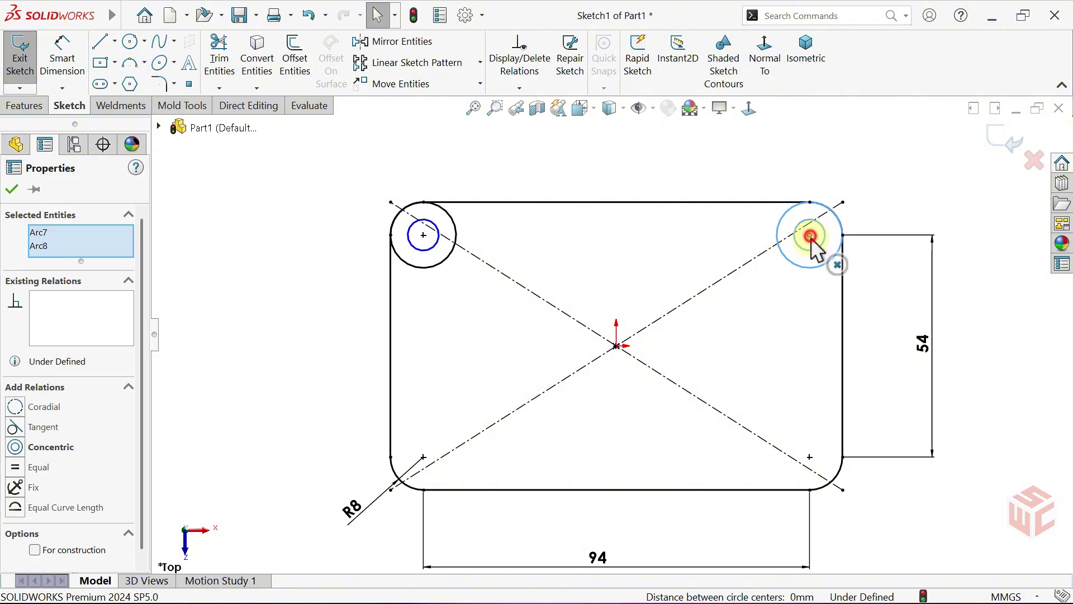
click(811, 237)
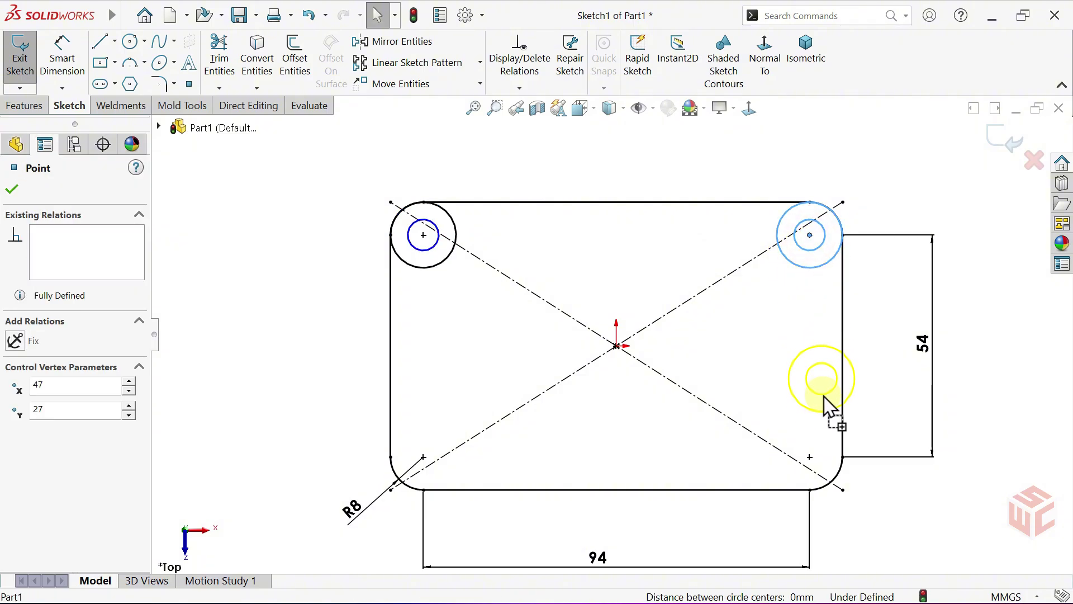
ctrl+click(812, 461)
click(810, 458)
ctrl+drag(520, 451, 424, 457)
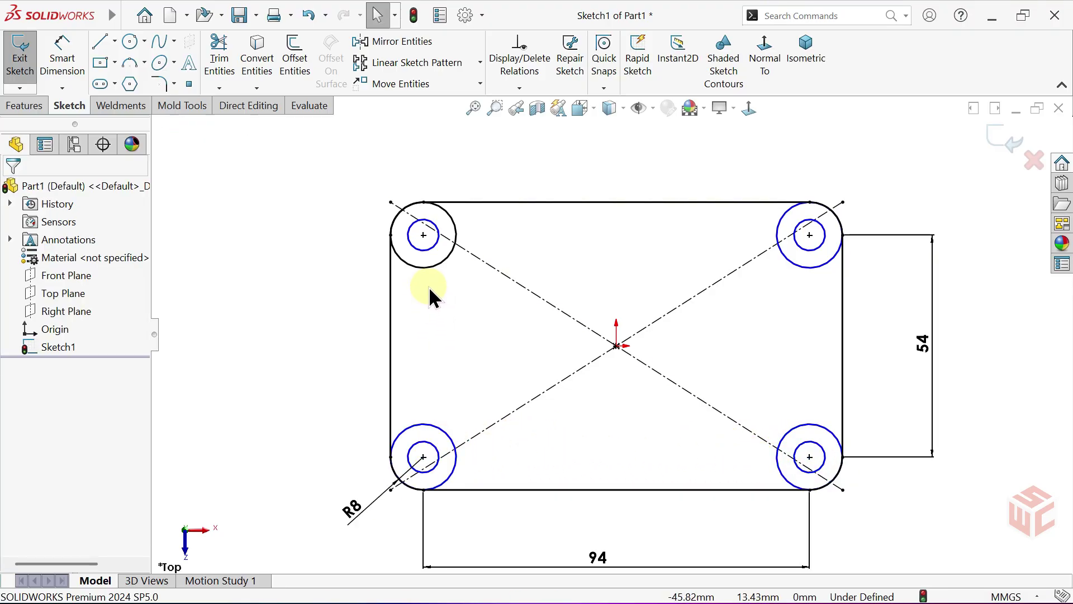
Make the four corner circles equal.
click(428, 270)
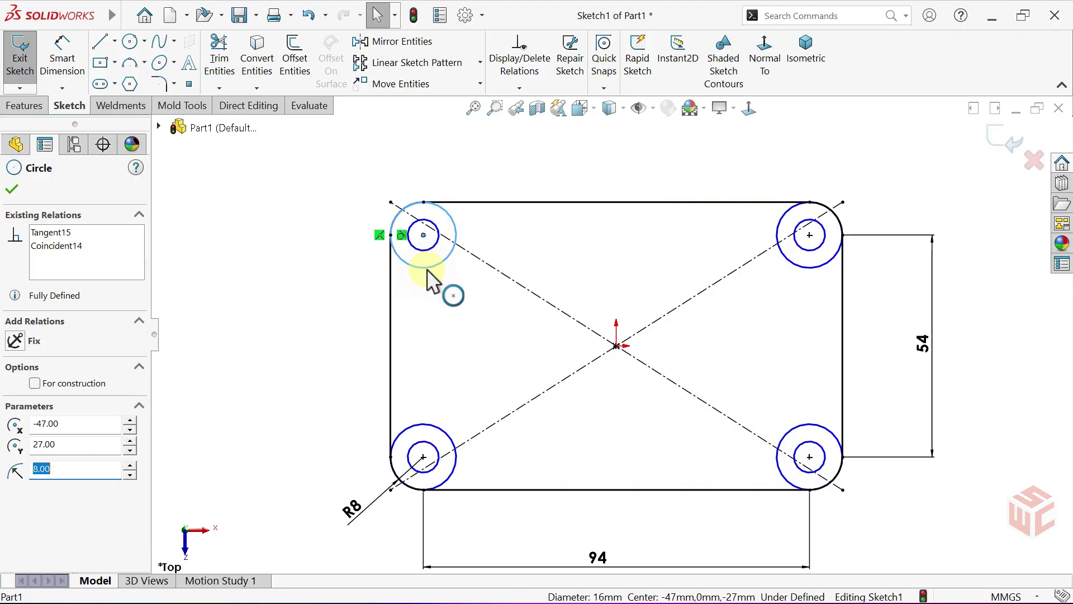
ctrl+click(426, 427)
ctrl+click(791, 432)
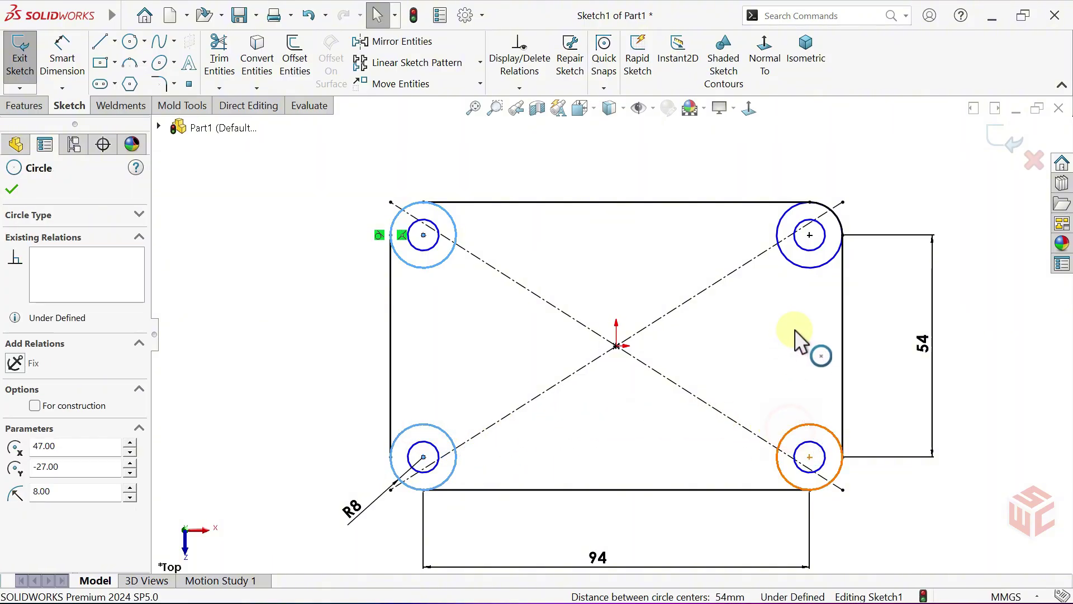
ctrl+click(813, 275)
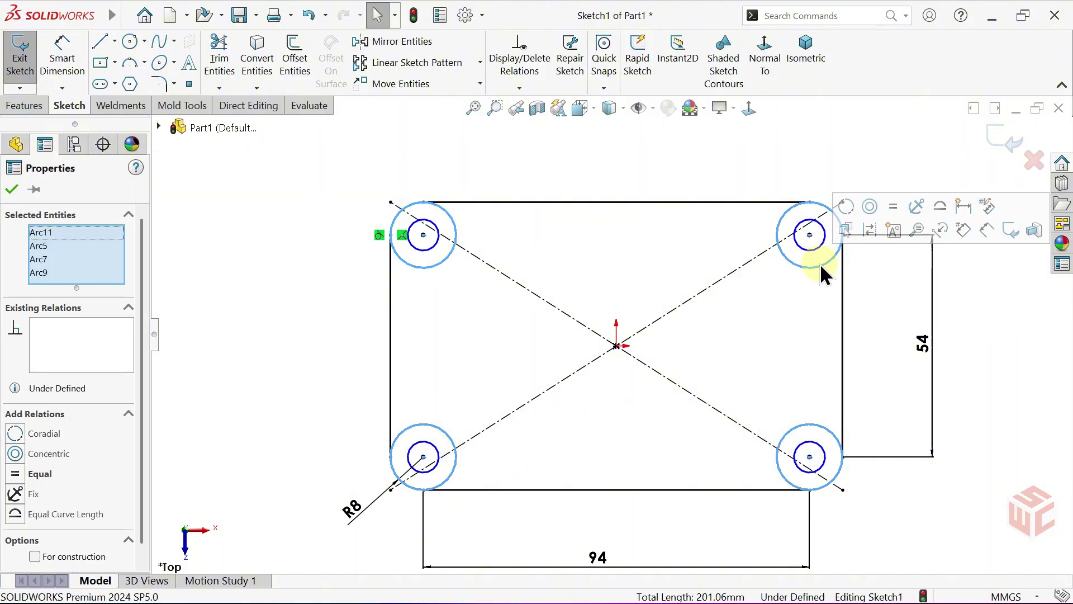
click(896, 210)
Dimension the top-left small hole to Ø8.5.
click(481, 307)
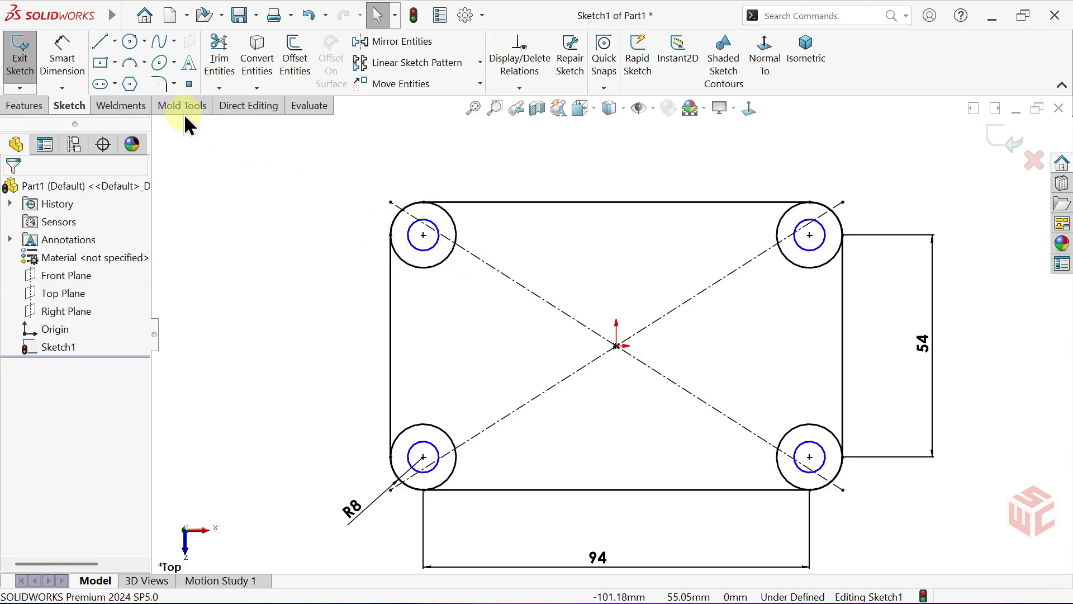
scroll(425, 238, down, 3)
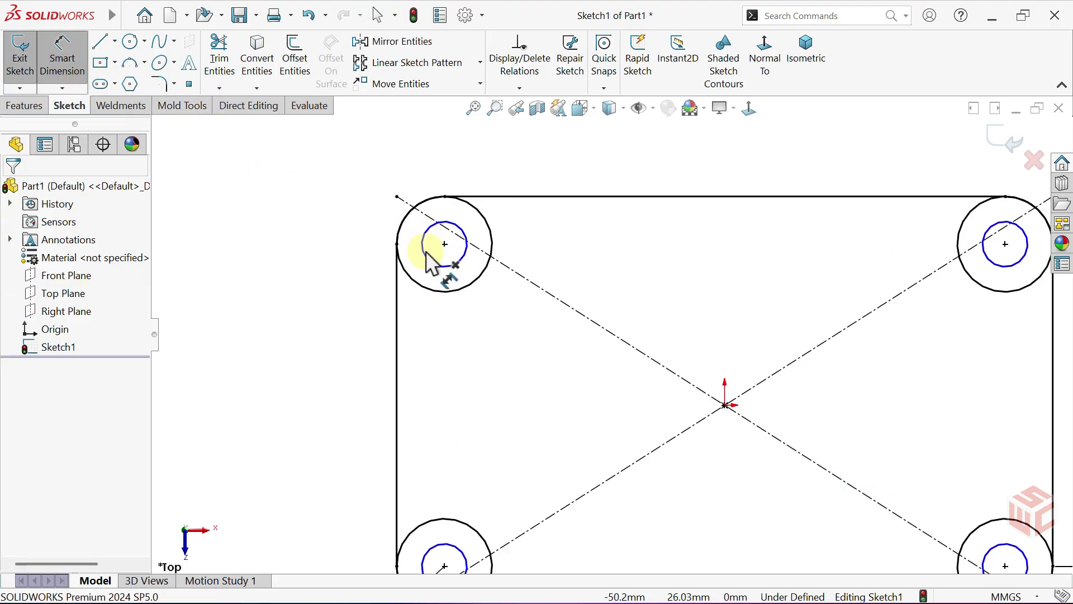
click(426, 261)
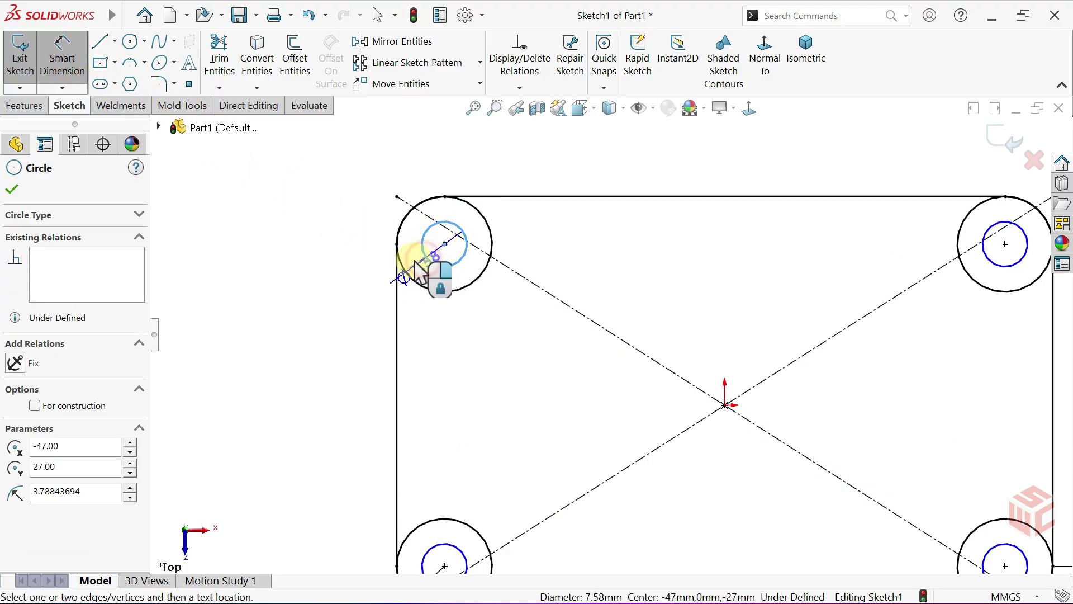
click(361, 303)
text(8.5)
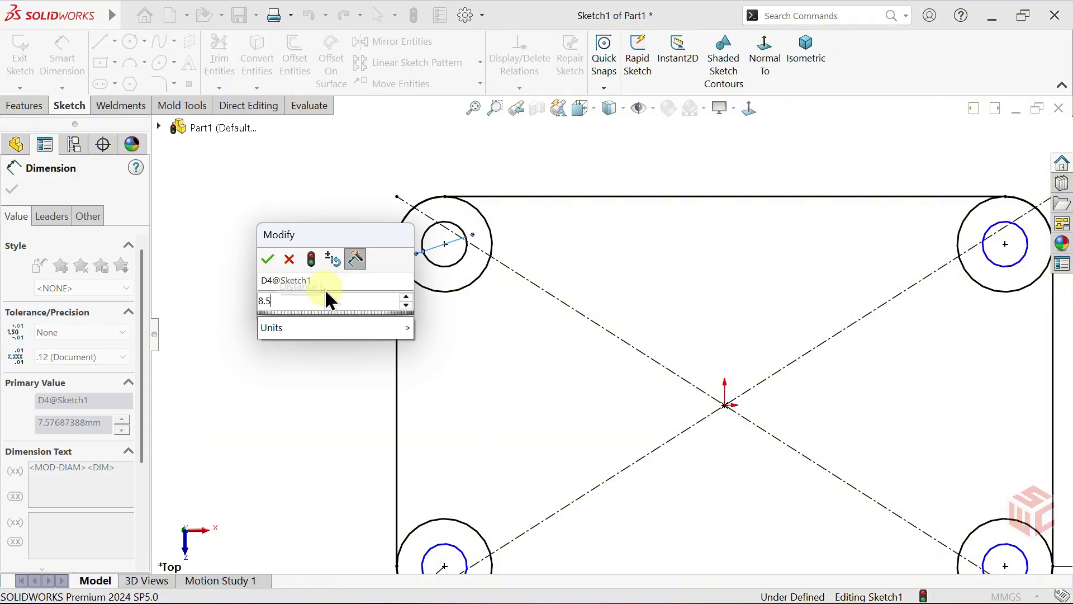
key(Return)
key(Escape)
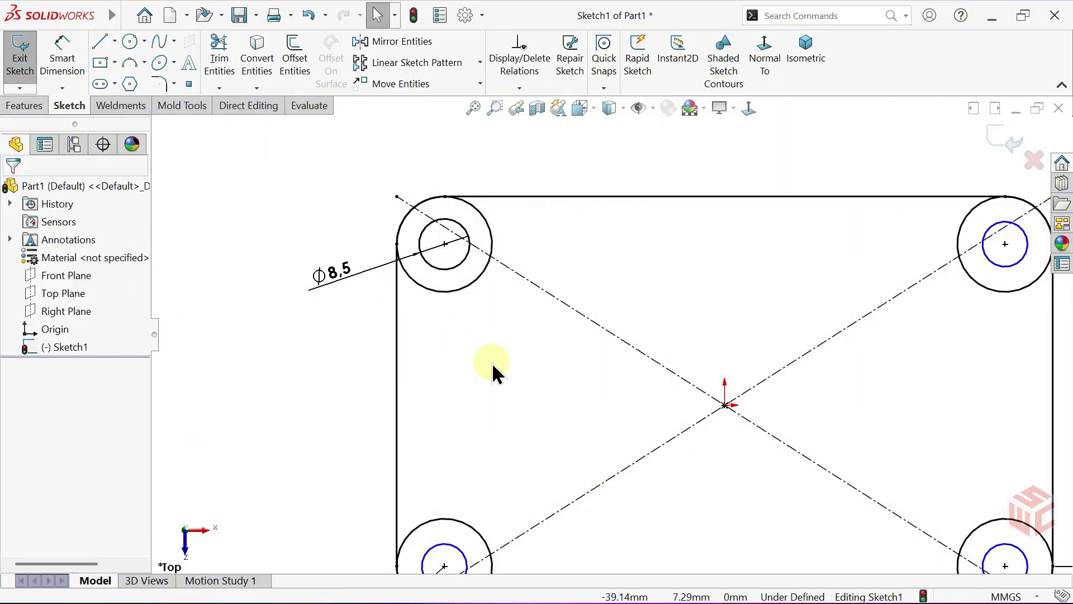
Make all four small holes equal so the sketch is fully defined.
scroll(510, 371, up, 2)
mouse_move(511, 371)
ctrl+middle_down()
mouse_move(448, 314)
mouse_move(375, 215)
ctrl+middle_up()
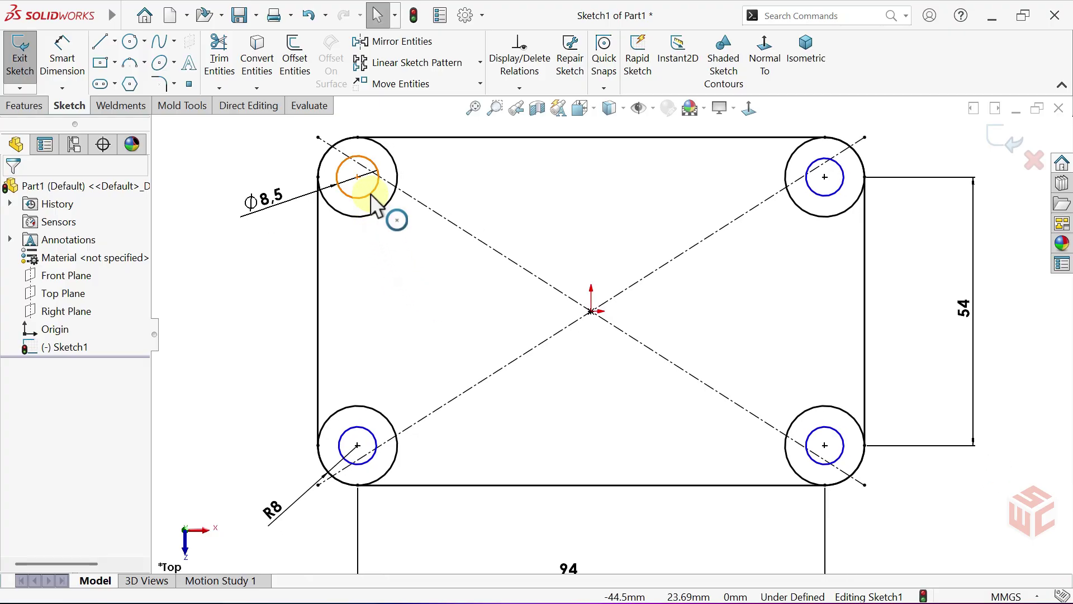
click(370, 194)
ctrl+click(370, 436)
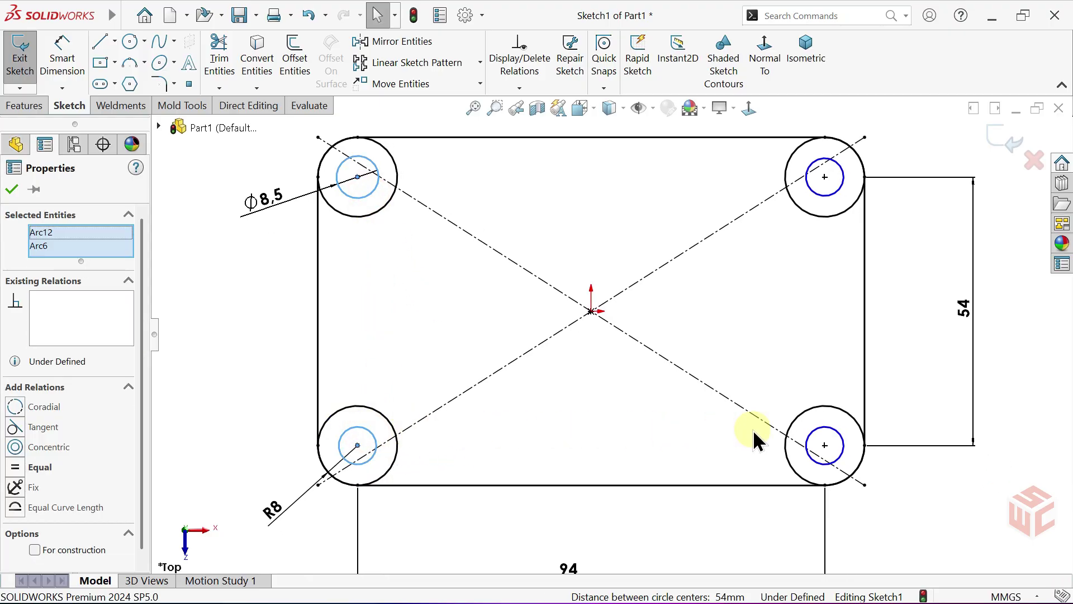
ctrl+click(817, 433)
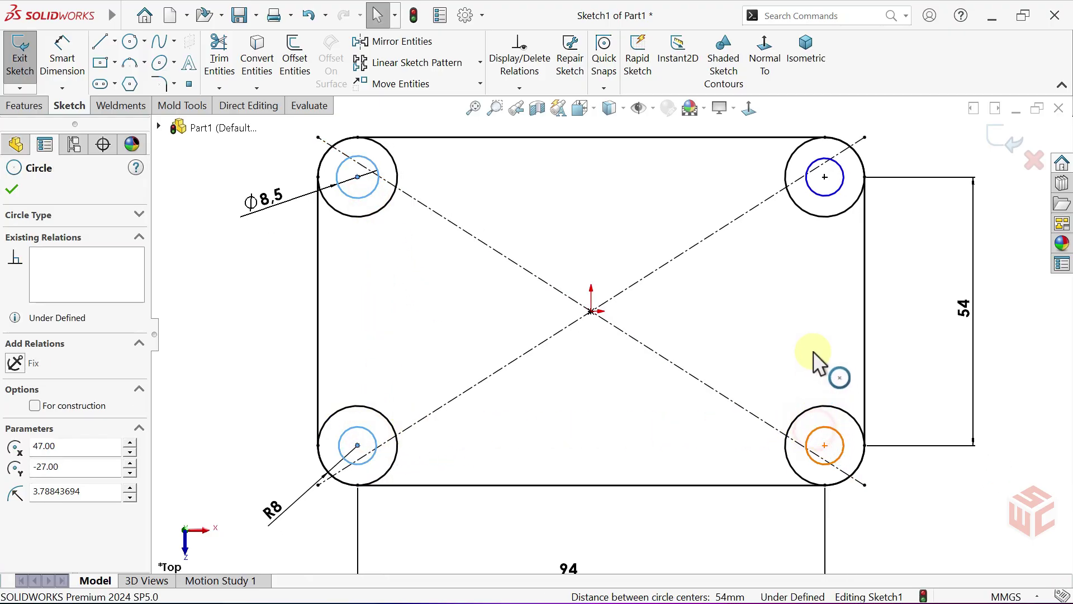
ctrl+click(825, 197)
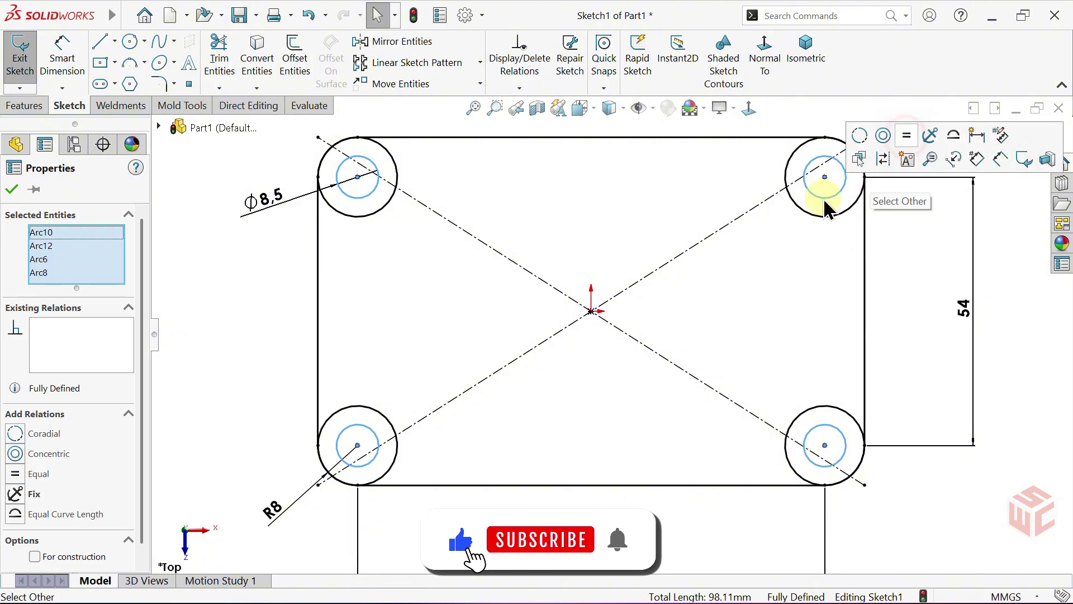
click(726, 283)
key(f)
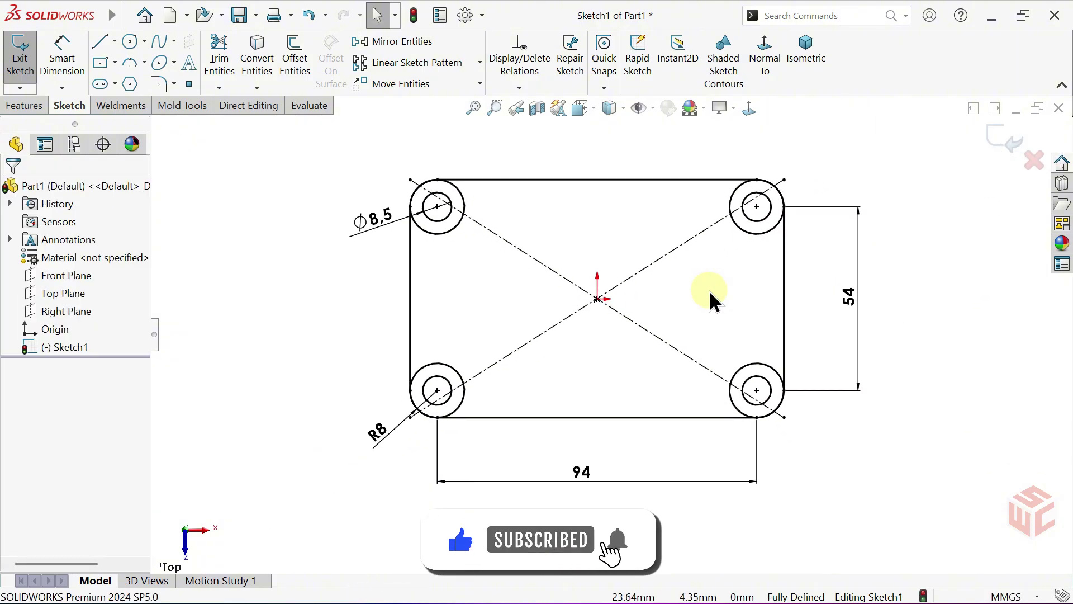
click(23, 106)
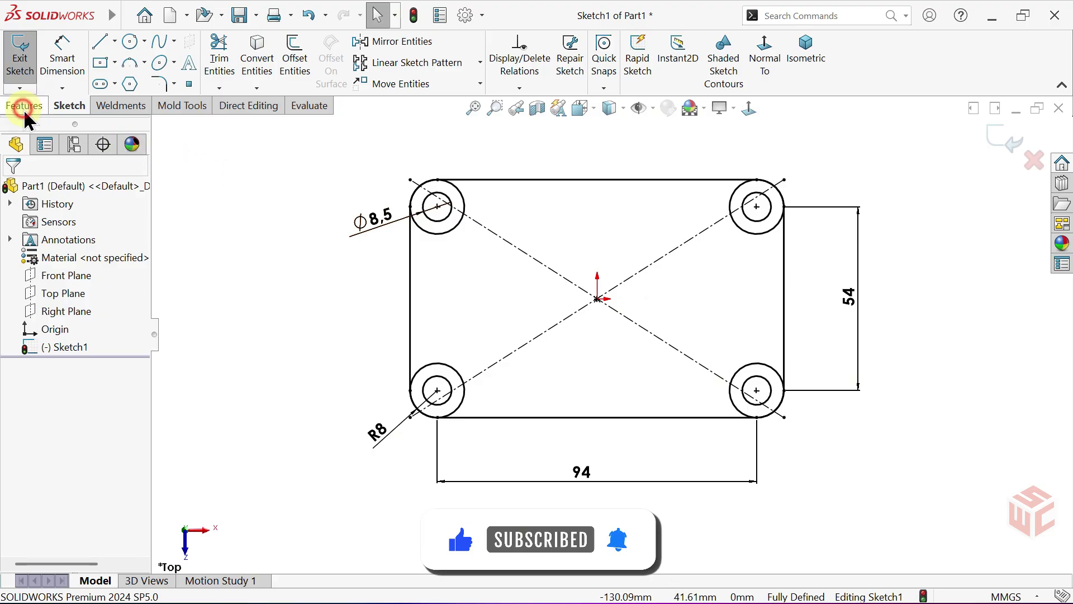
Extrude the rectangle region Blind 10 mm into the base plate.
click(26, 80)
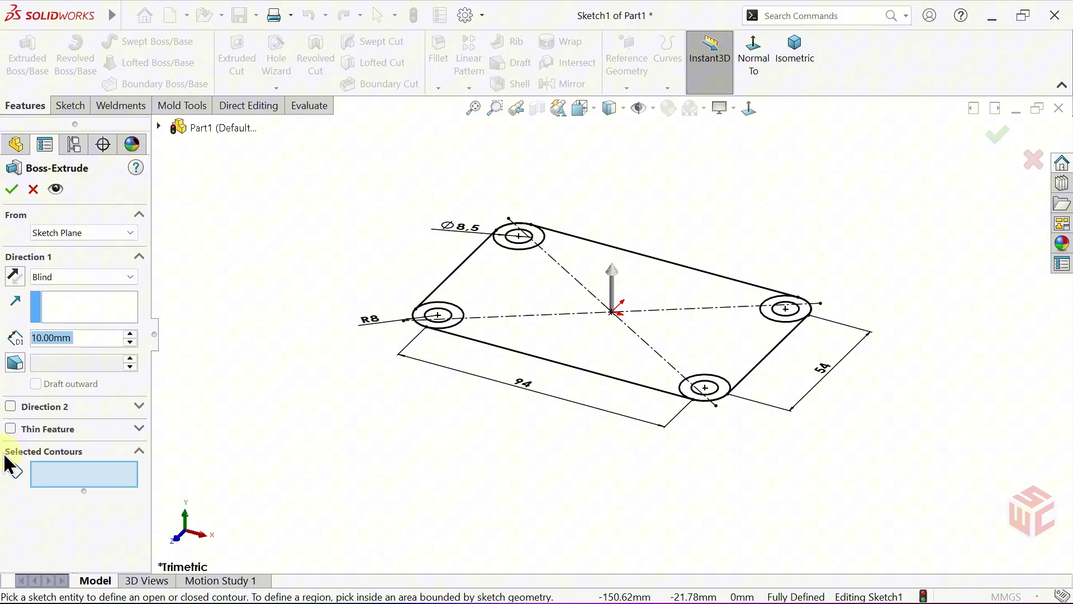
click(571, 340)
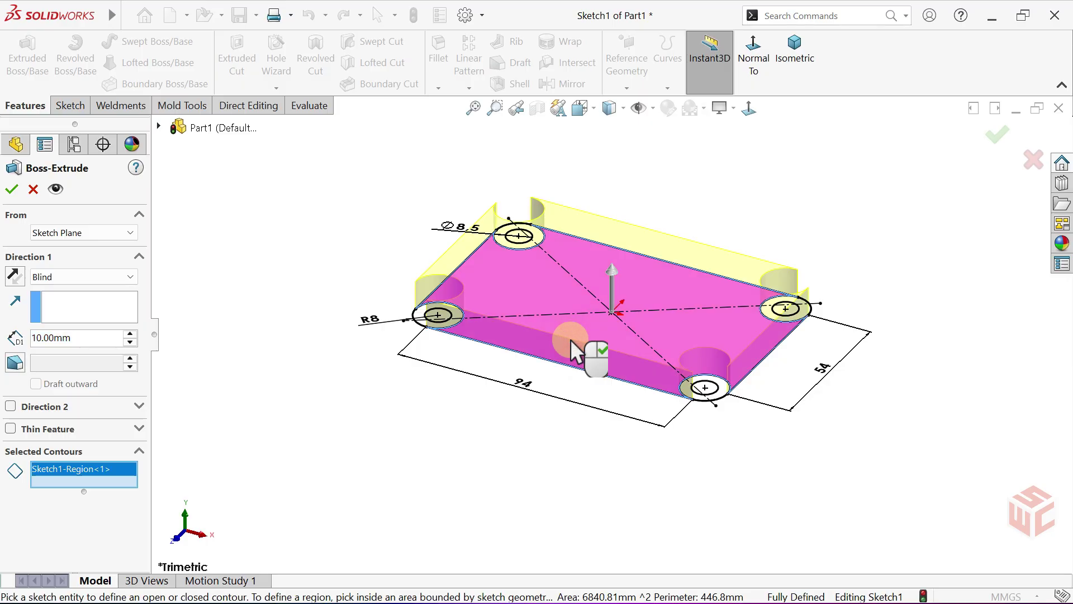
ctrl+middle_drag(570, 340, 583, 390)
scroll(581, 374, down, 4)
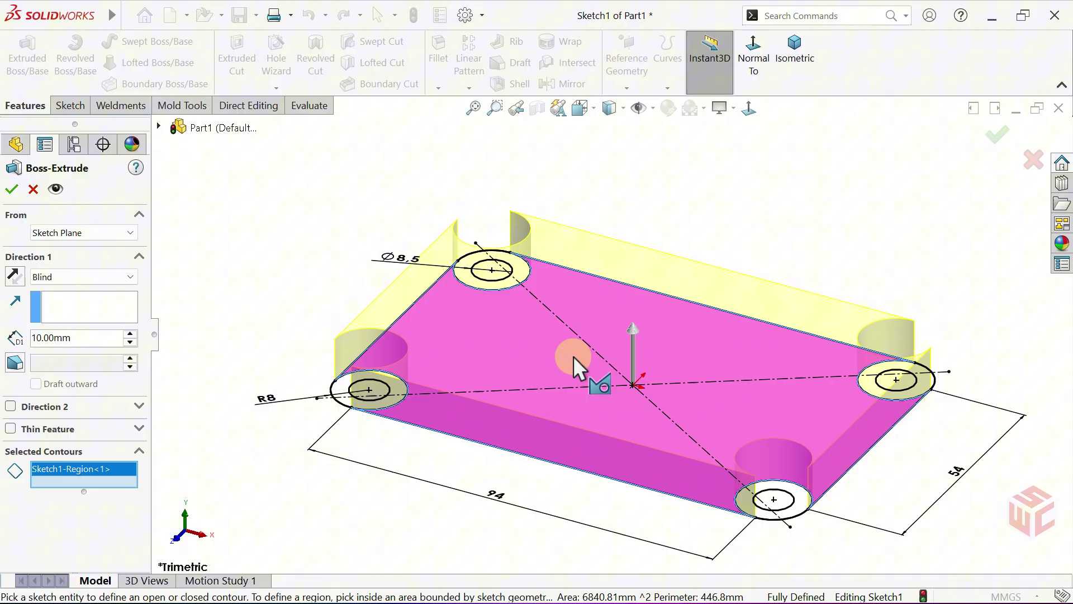
click(87, 277)
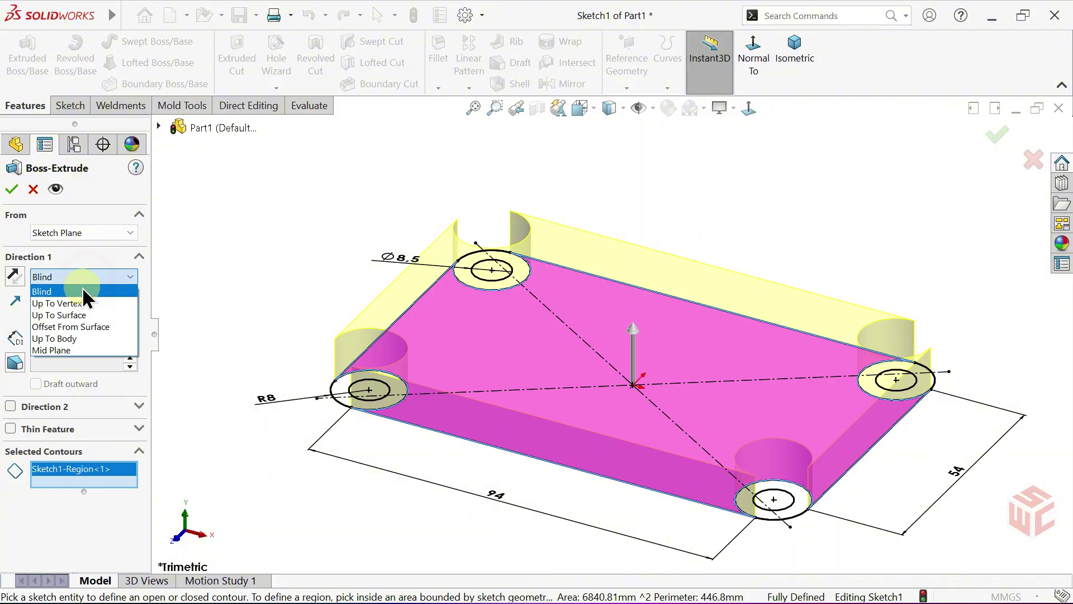
click(75, 291)
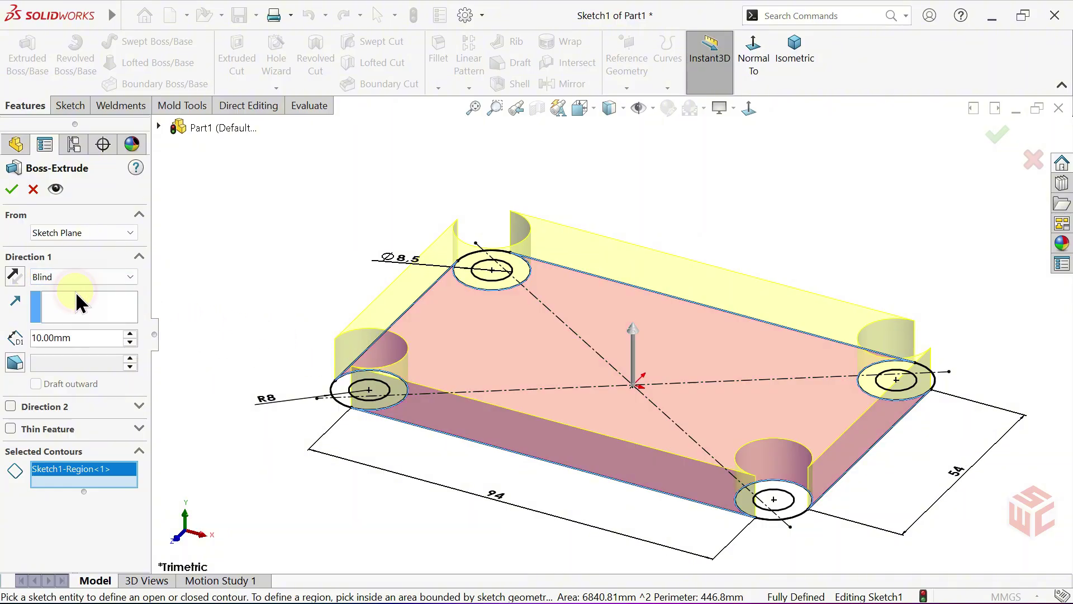
click(89, 338)
click(12, 193)
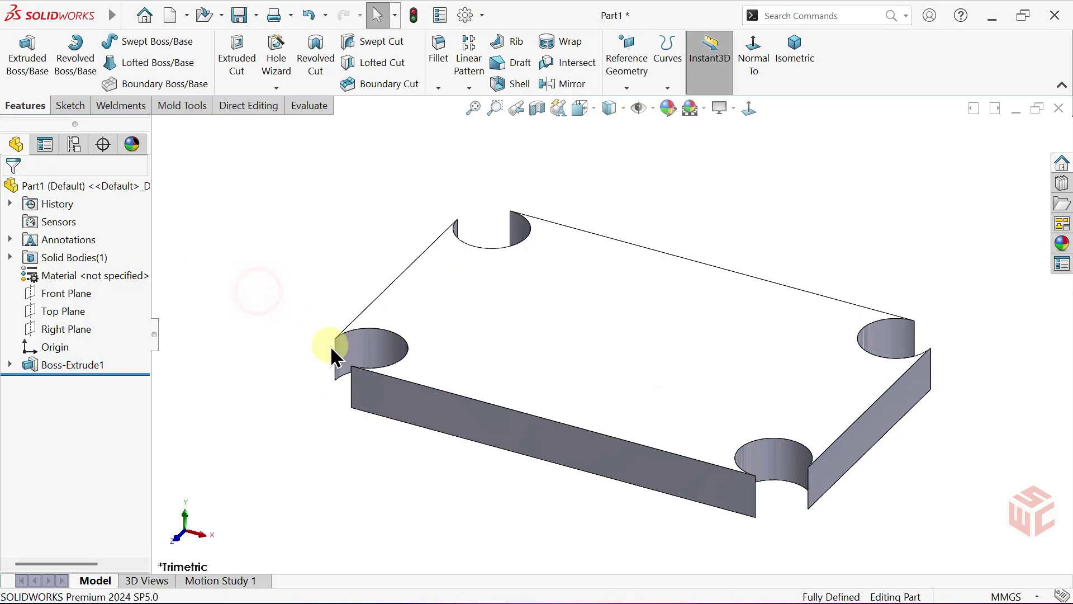
Start a second extrusion from Sketch1 and select the four corner ring regions.
mouse_move(331, 346)
middle_down()
mouse_move(426, 292)
mouse_move(336, 348)
middle_up()
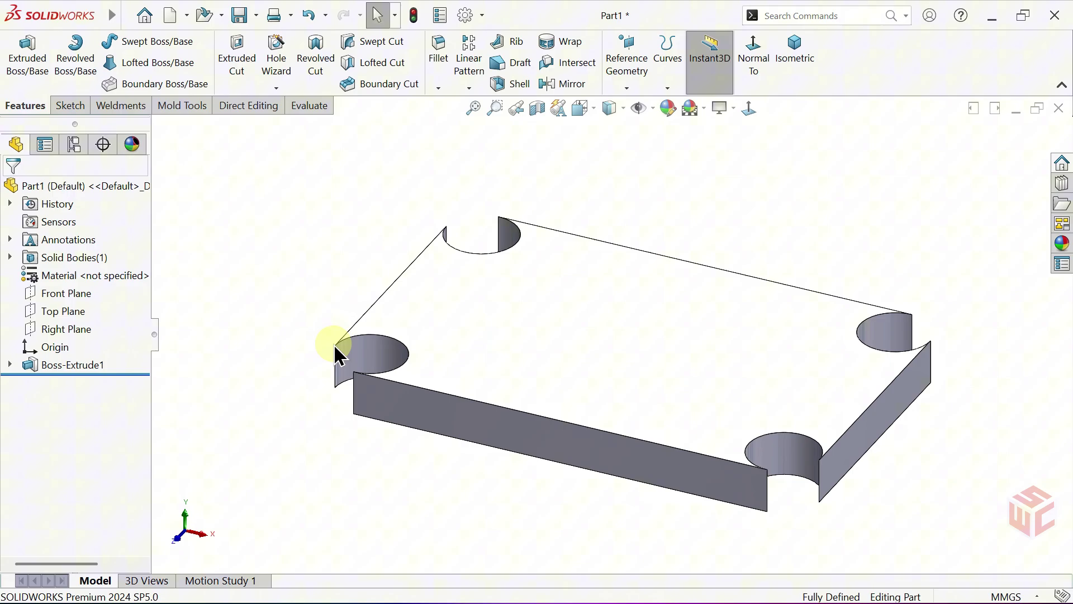
click(10, 365)
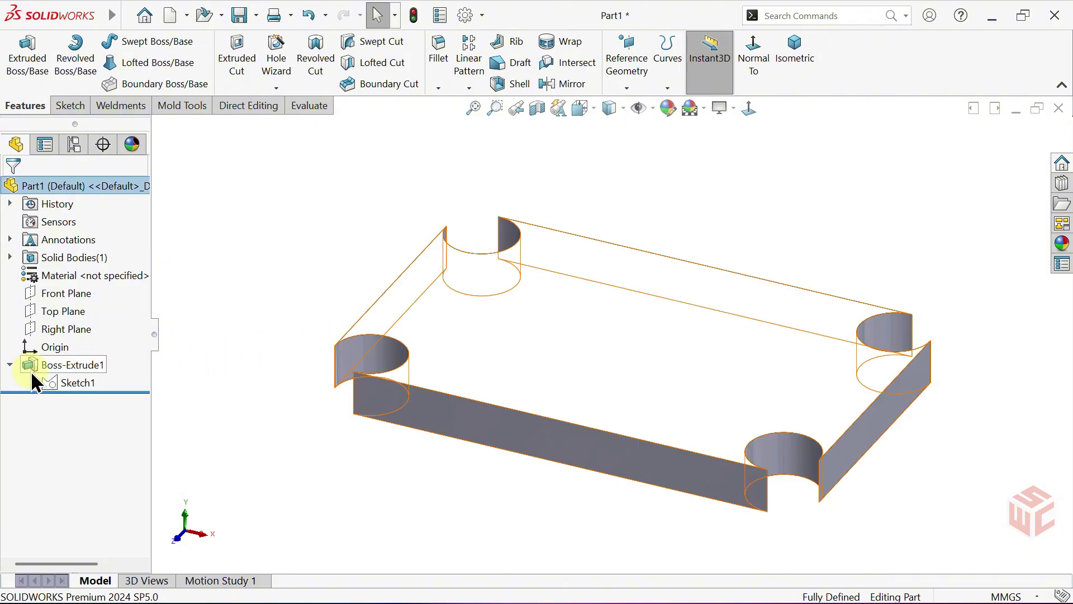
click(74, 383)
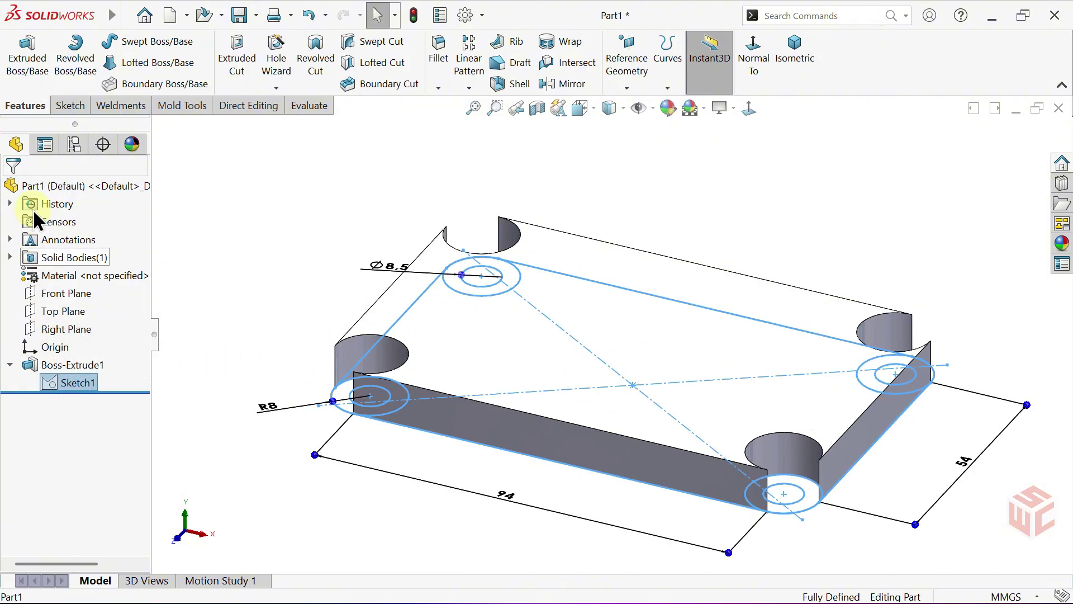
click(38, 85)
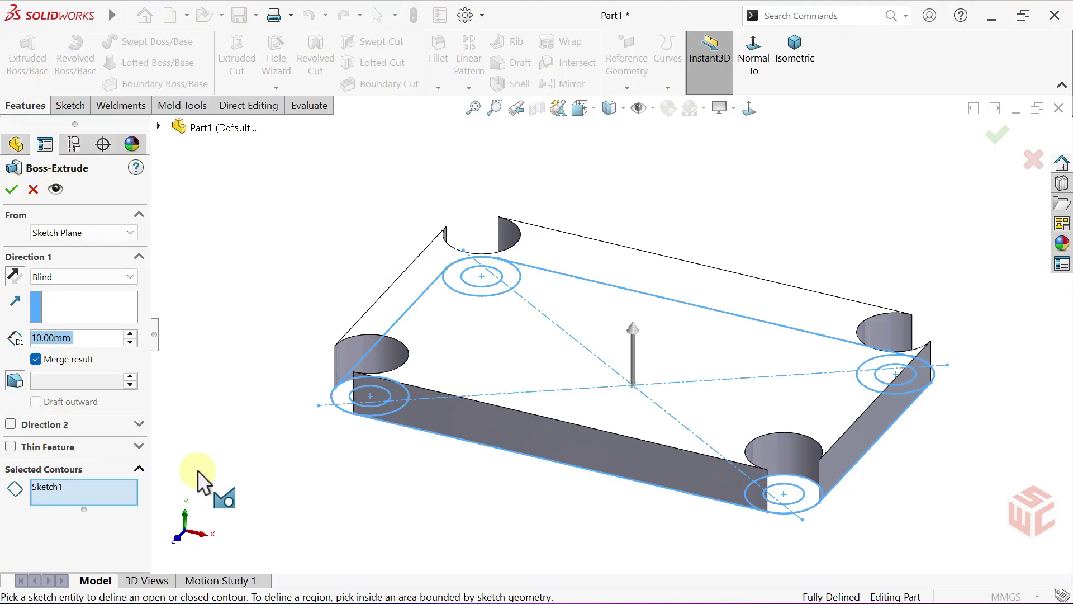
middle_drag(198, 472, 618, 492)
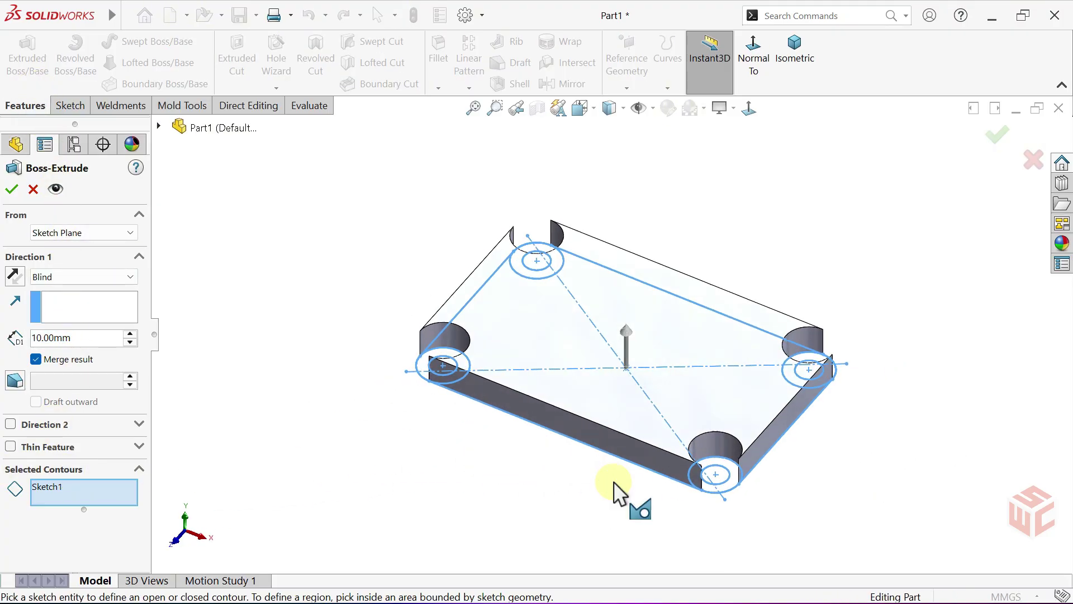
click(727, 473)
mouse_move(750, 434)
middle_down()
mouse_move(736, 427)
mouse_move(822, 408)
middle_up()
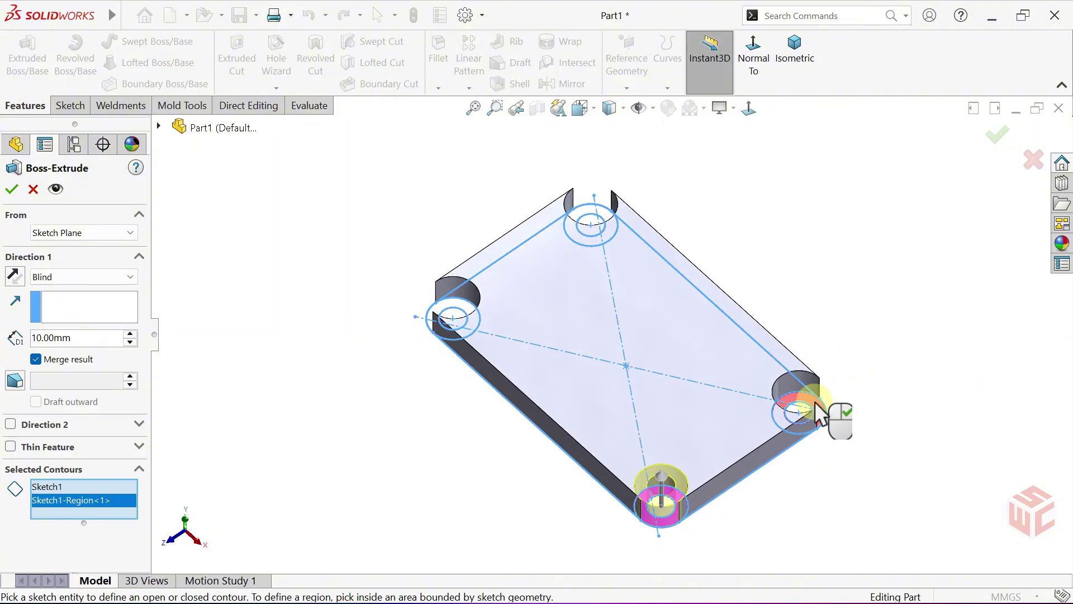
click(805, 400)
mouse_move(749, 391)
middle_down()
mouse_move(688, 360)
mouse_move(654, 372)
middle_up()
click(486, 428)
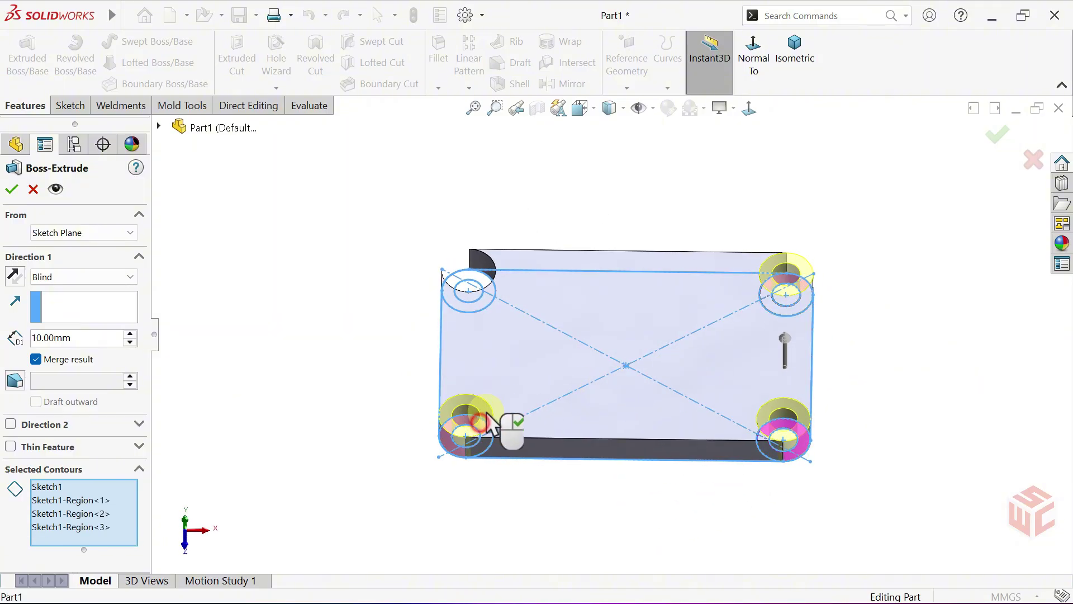
click(479, 286)
mouse_move(479, 286)
middle_down()
mouse_move(548, 300)
mouse_move(559, 250)
middle_up()
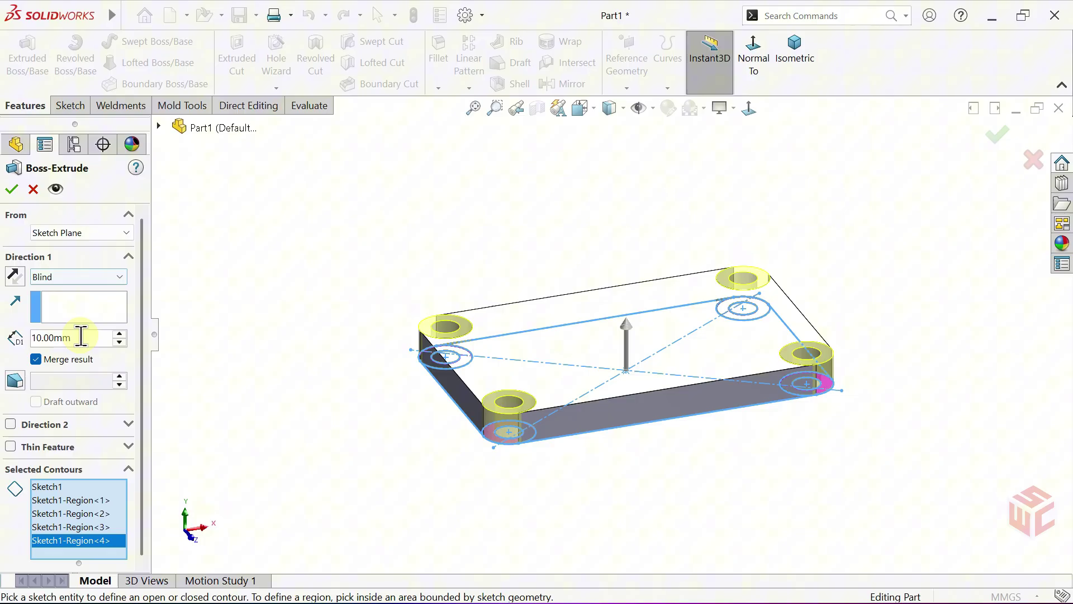
Extrude the rings 12 mm and accept Boss-Extrude2.
text(12)
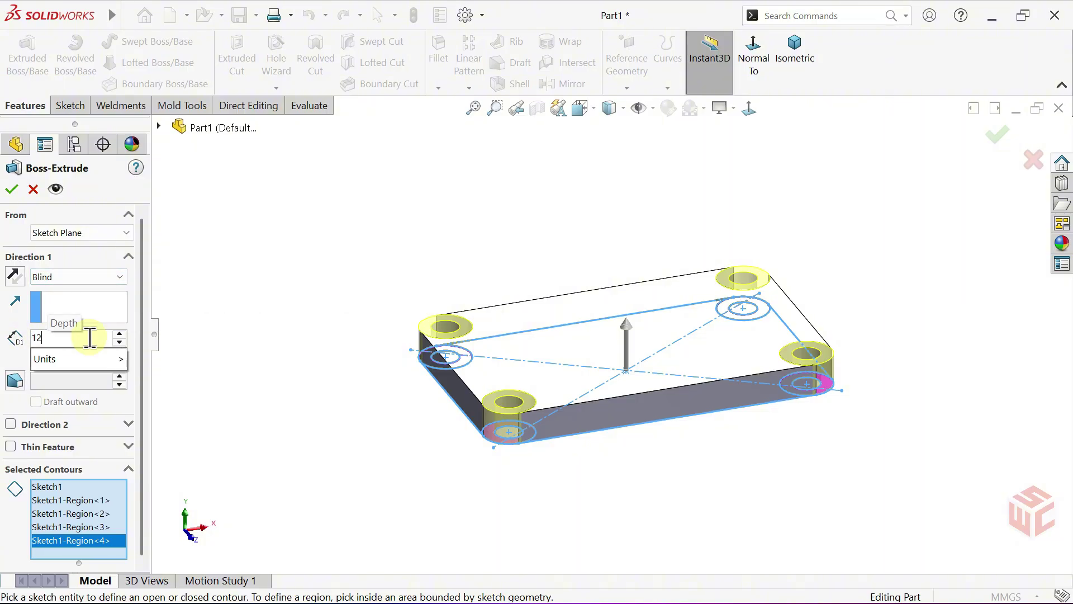
key(Return)
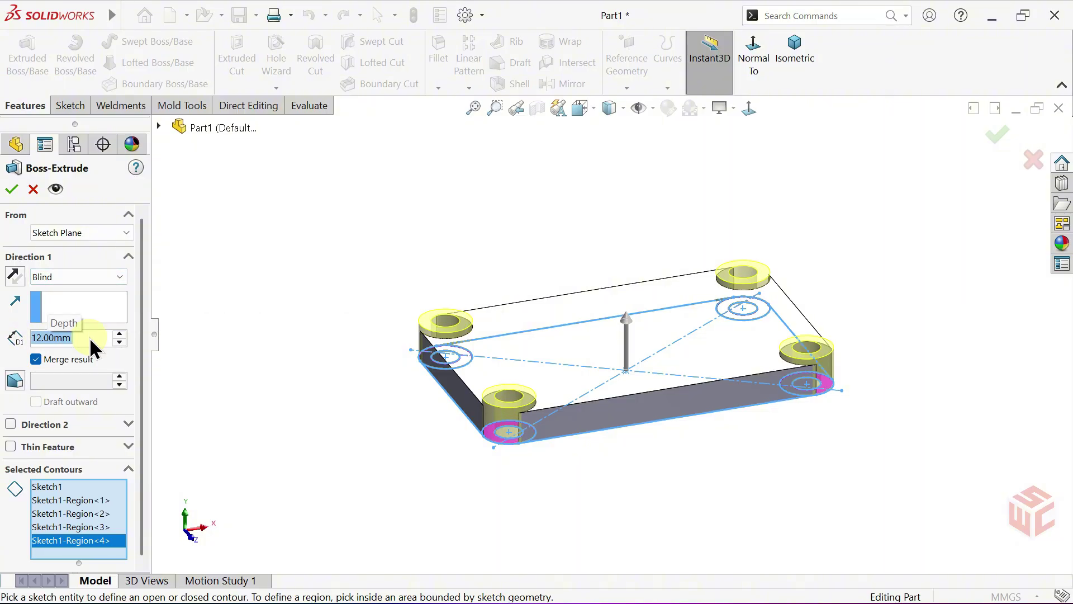
click(11, 189)
mouse_move(548, 324)
middle_down()
mouse_move(577, 362)
mouse_move(615, 275)
mouse_move(556, 280)
mouse_move(503, 328)
mouse_move(497, 360)
middle_up()
Turn on RealView and start a sketch on the Right Plane, viewed normal to it.
click(720, 112)
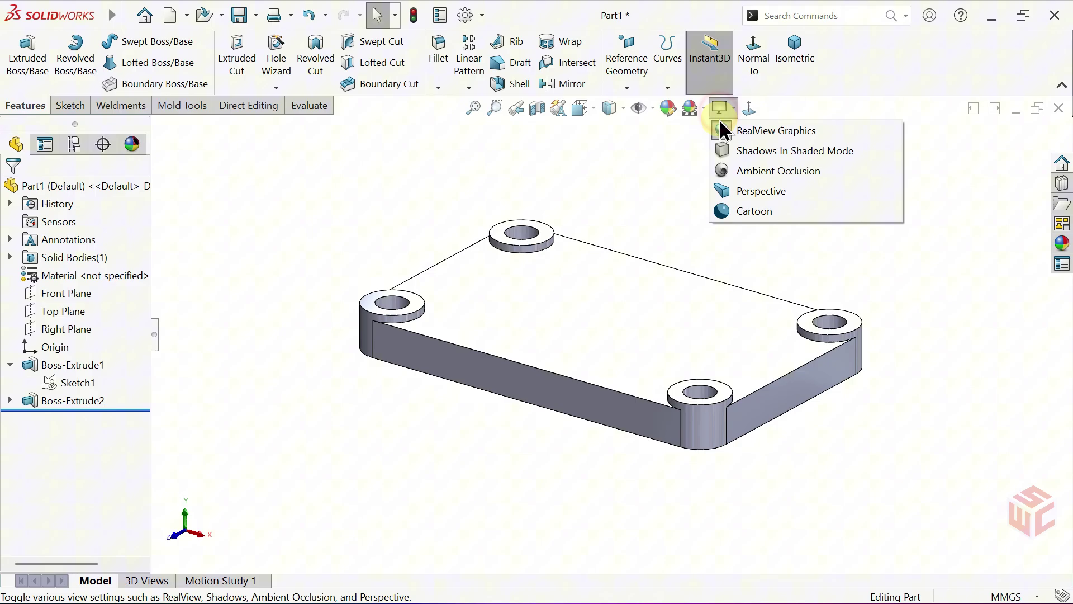
click(721, 130)
middle_drag(729, 214, 706, 223)
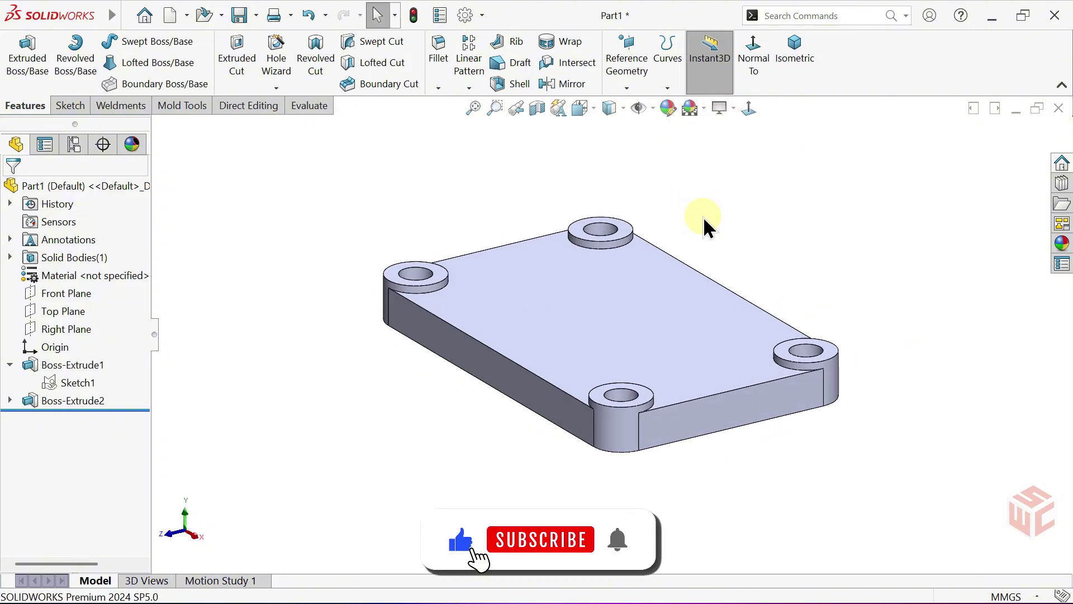
click(90, 326)
click(90, 313)
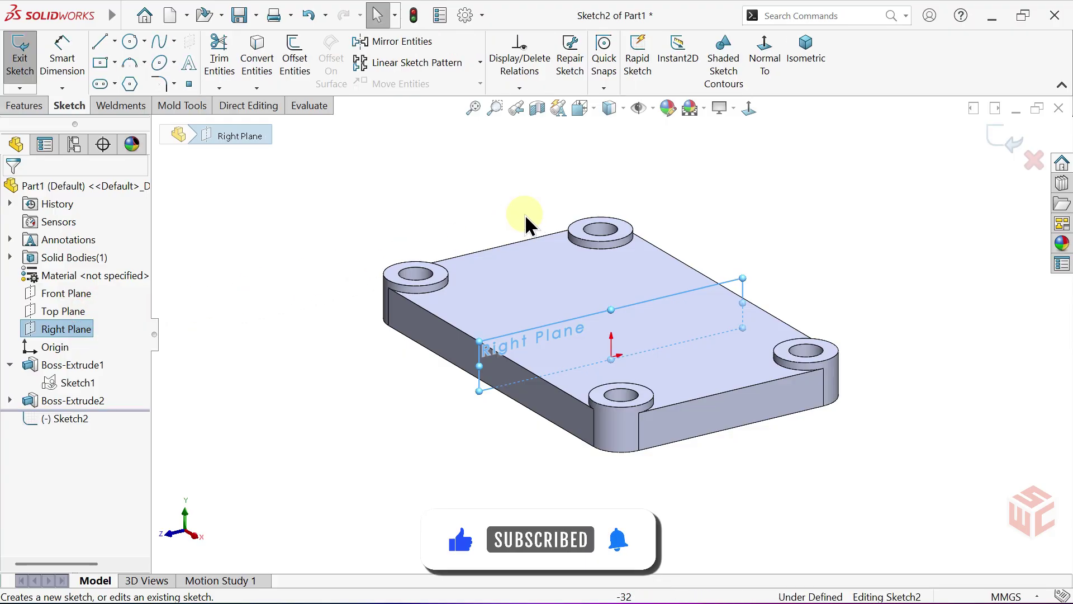
click(749, 108)
click(616, 215)
scroll(617, 218, down, 2)
ctrl+middle_drag(619, 221, 596, 371)
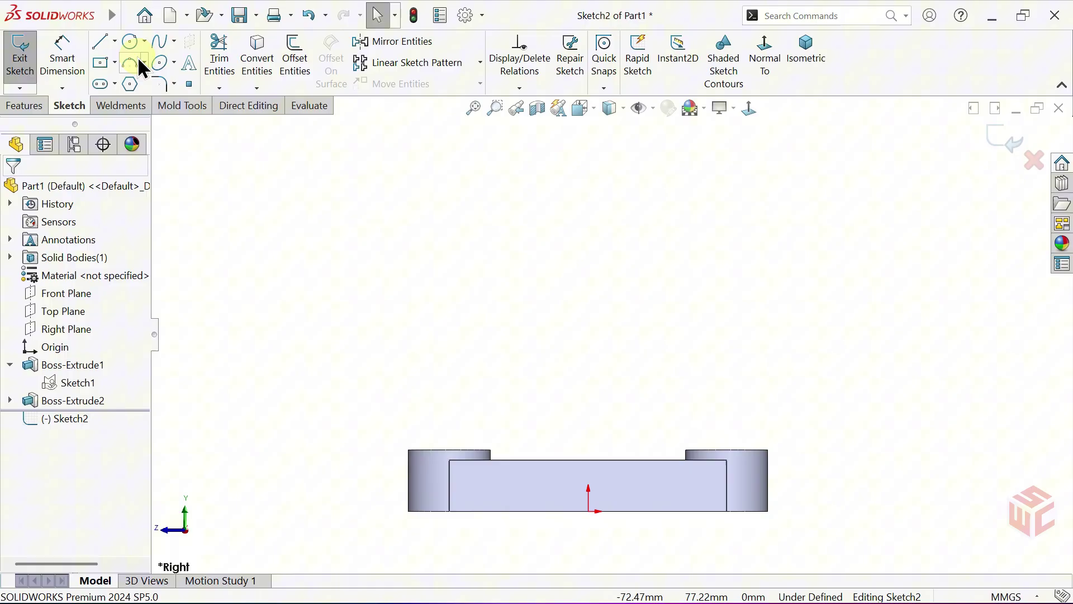
Draw two concentric circles above the base plate.
click(130, 42)
click(635, 222)
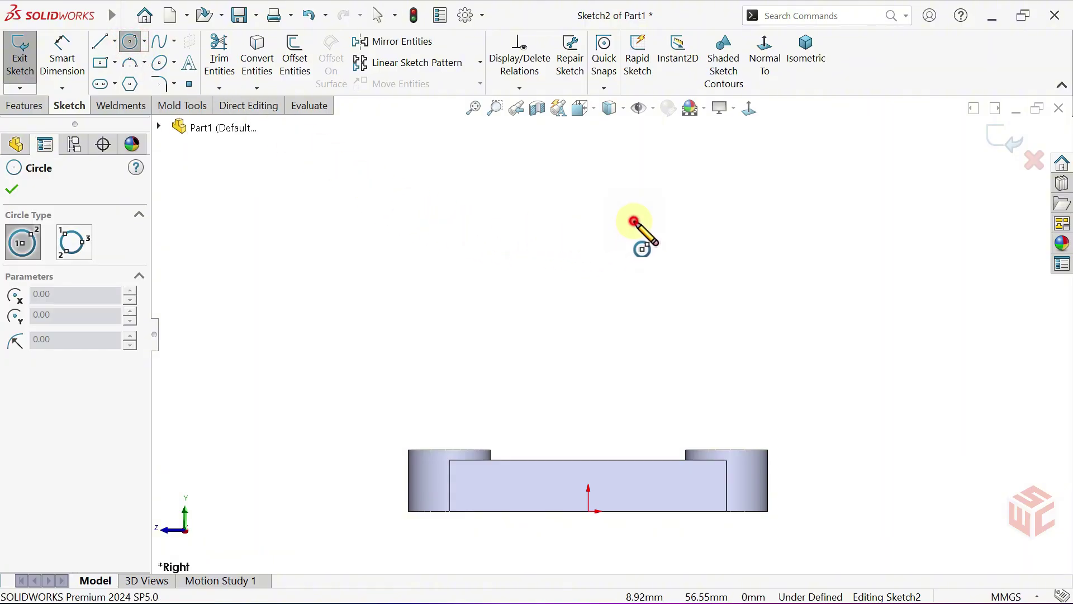
click(705, 314)
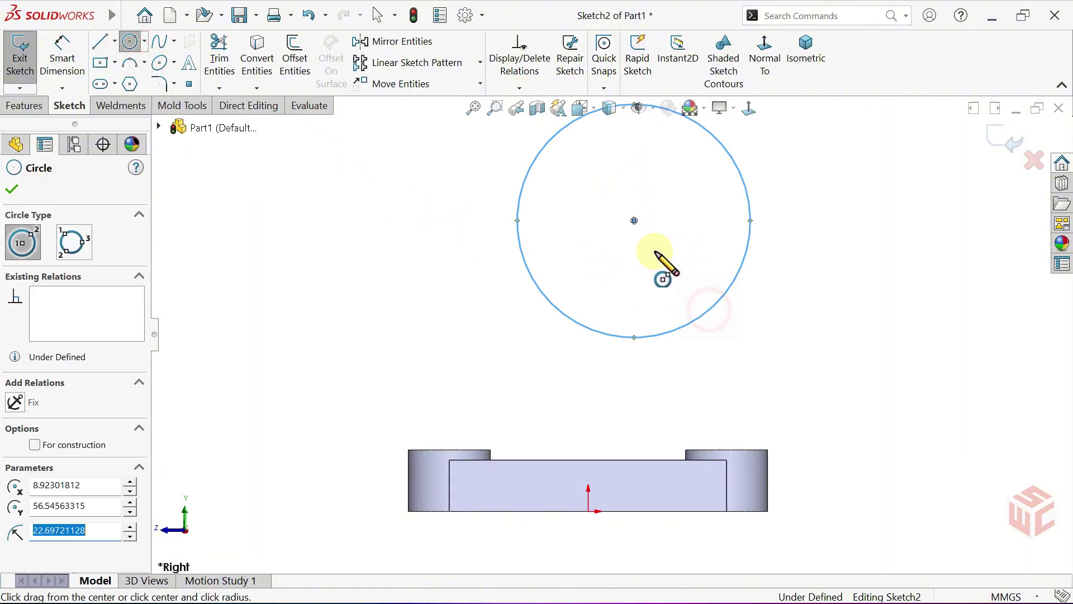
click(635, 222)
click(687, 272)
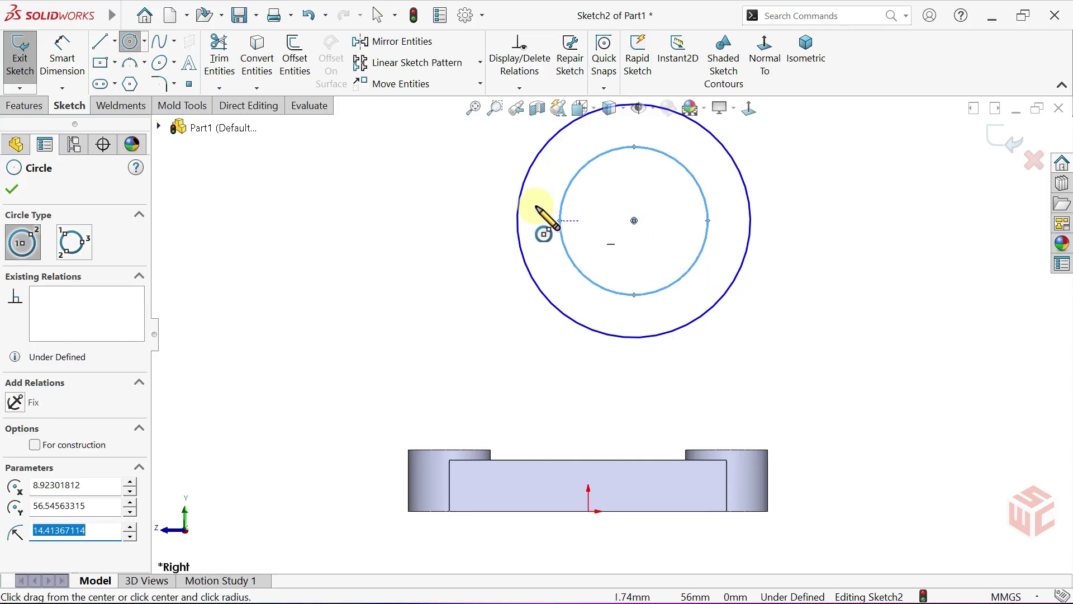
Dimension the outer circle to Ø50 and the inner circle to Ø38.
click(64, 69)
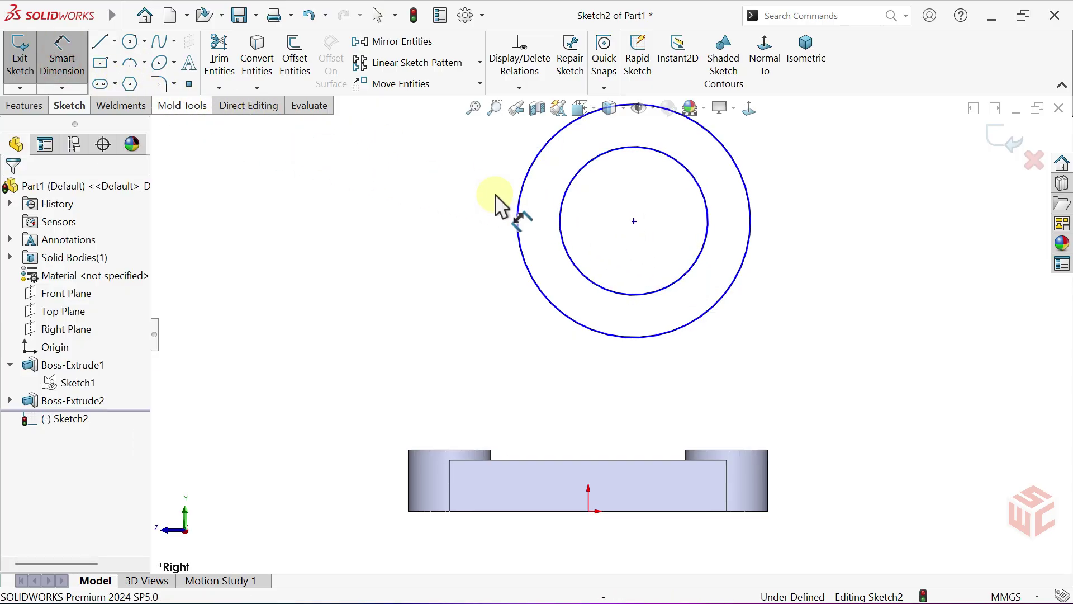
click(753, 230)
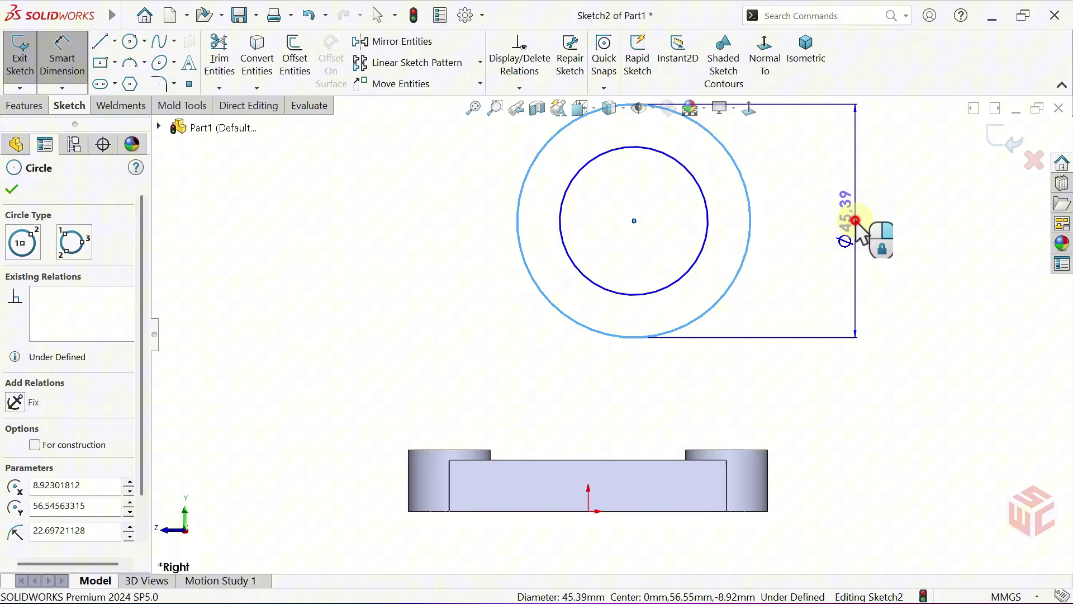
click(857, 224)
text(50)
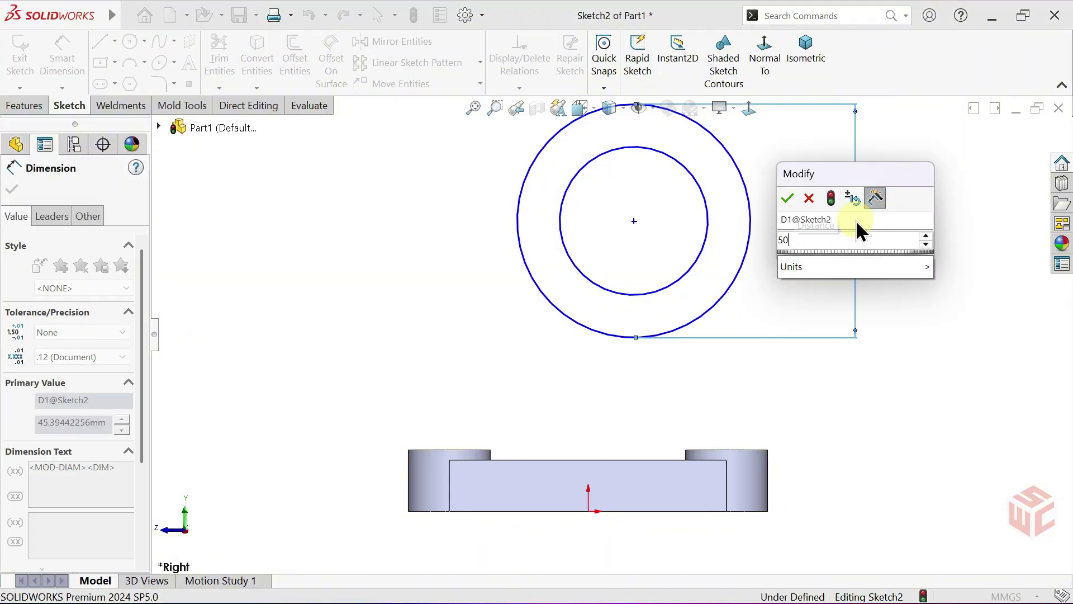
key(Return)
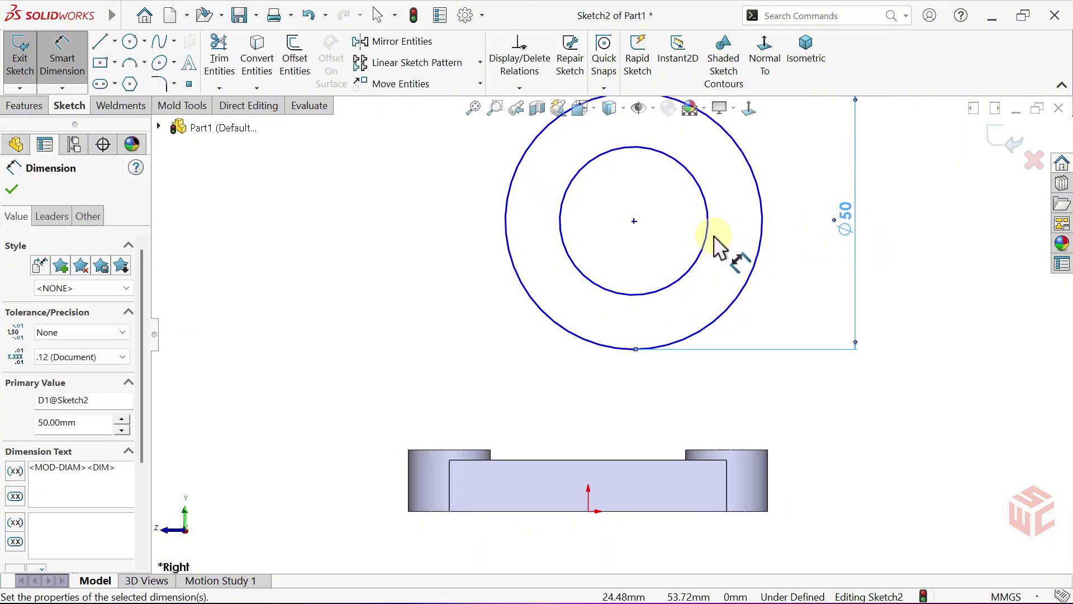
click(708, 233)
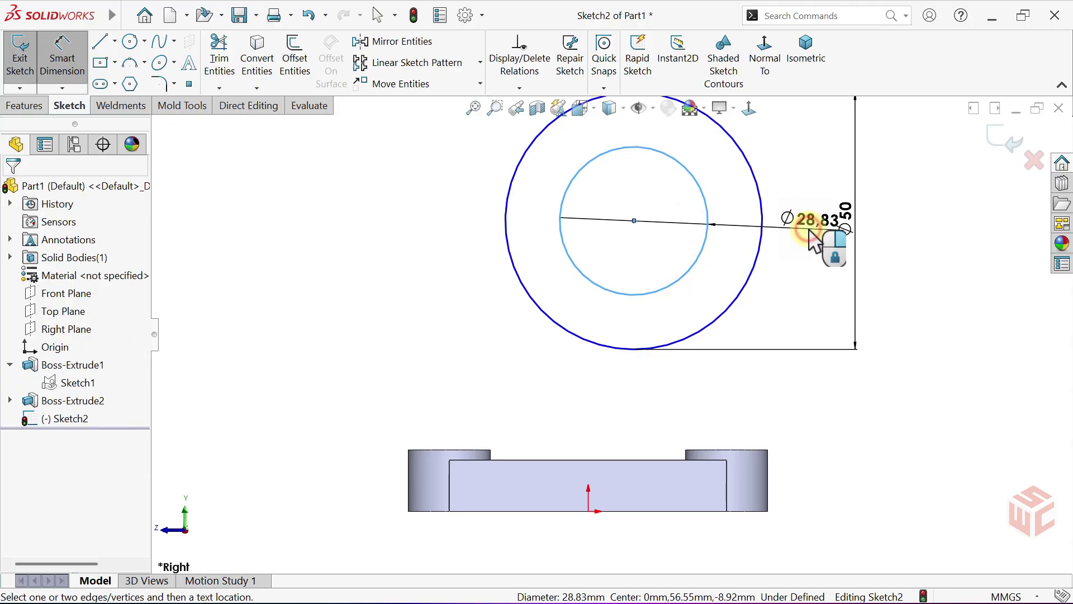
click(810, 230)
key(Return)
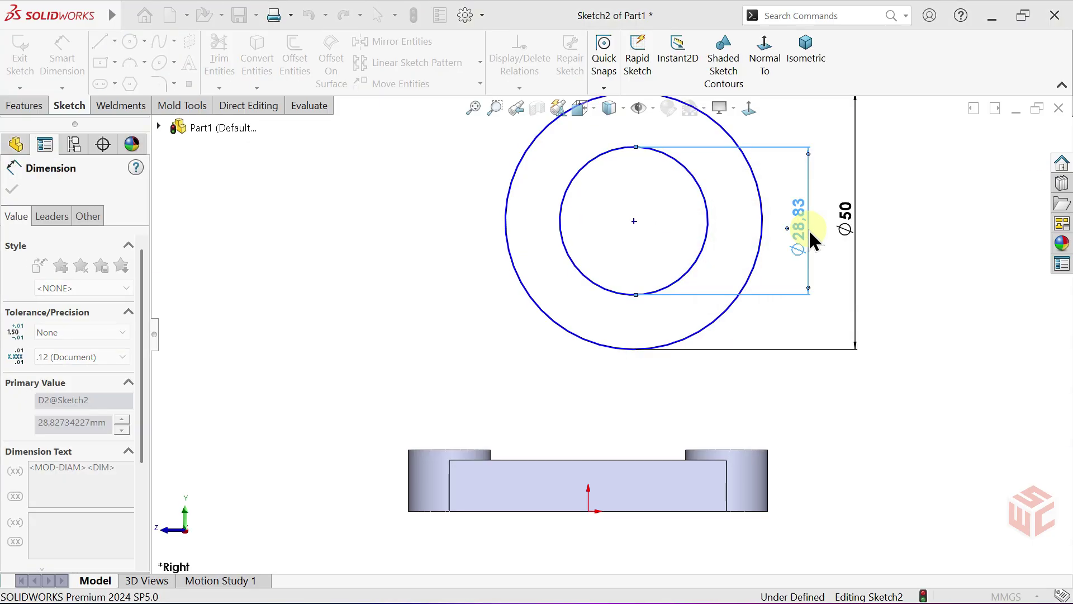
text(38)
key(Return)
Set the circles' centre 60 mm above the base's bottom edge.
scroll(800, 257, up, 1)
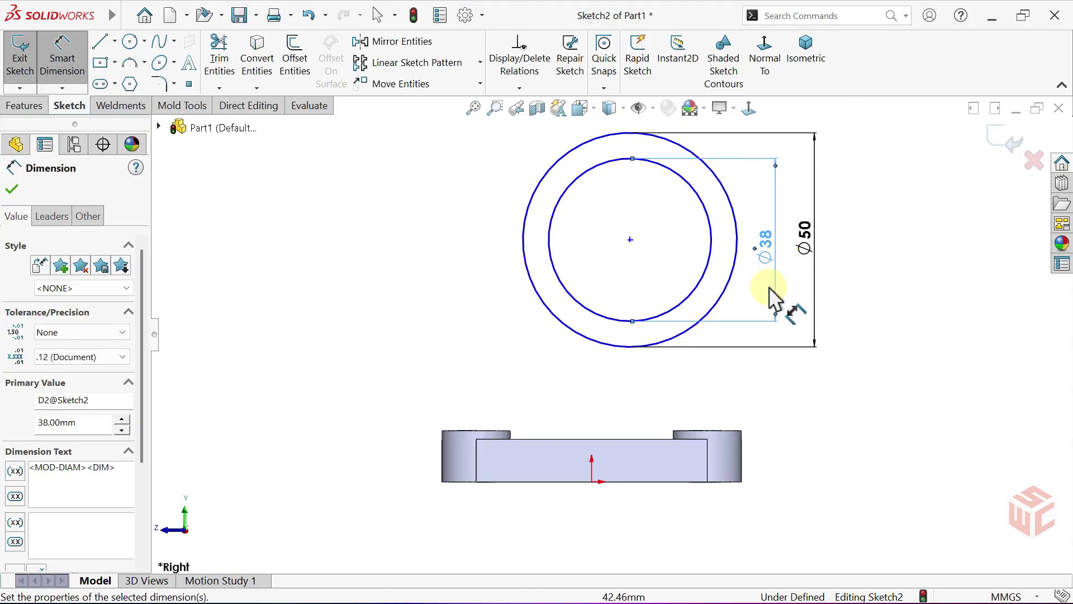
click(721, 307)
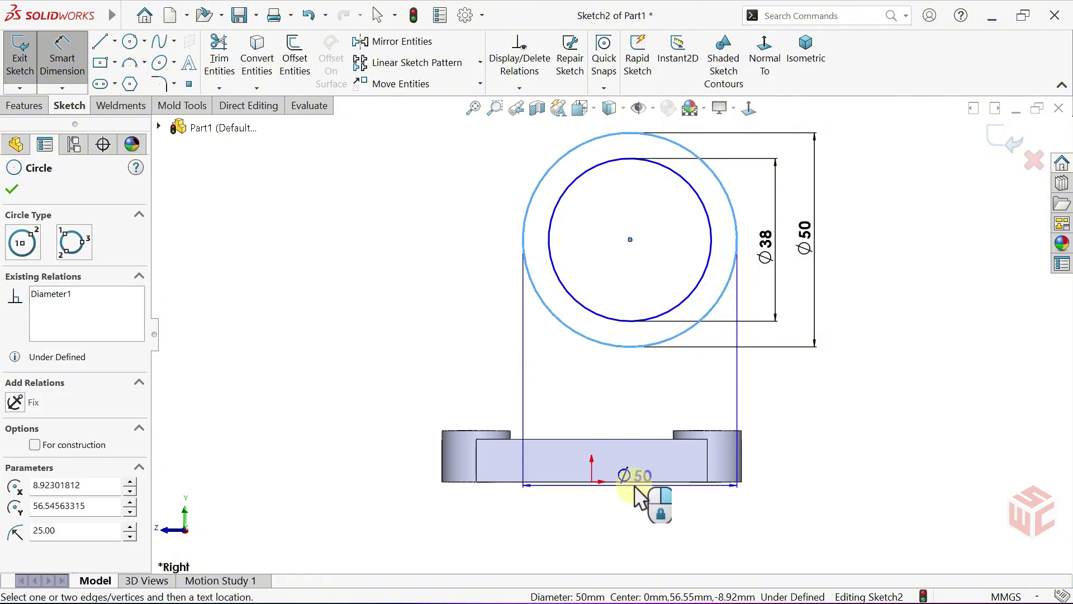
click(642, 482)
click(893, 417)
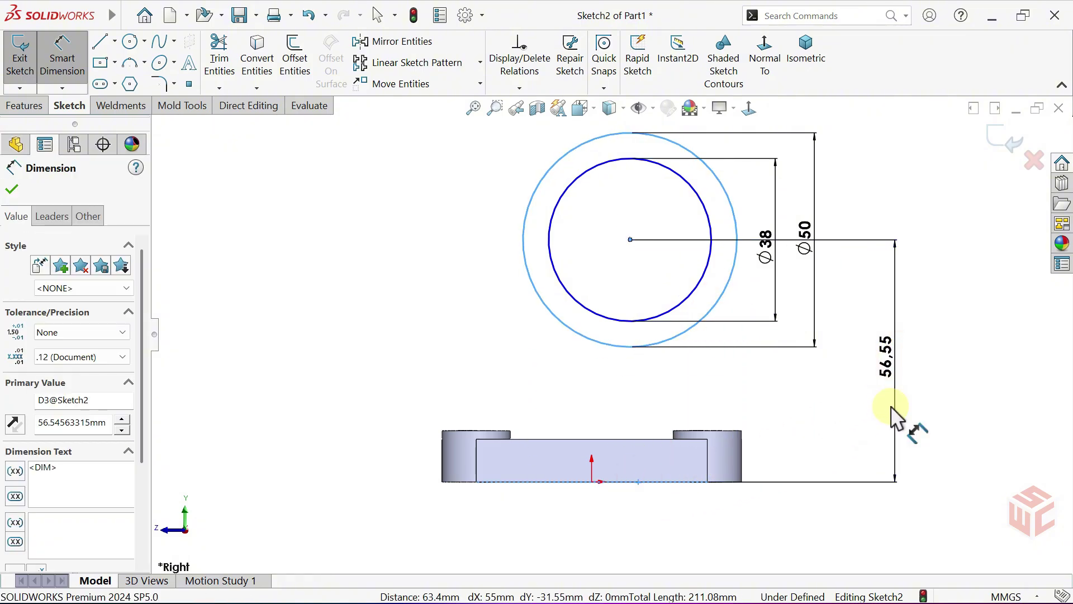
text(60)
key(Return)
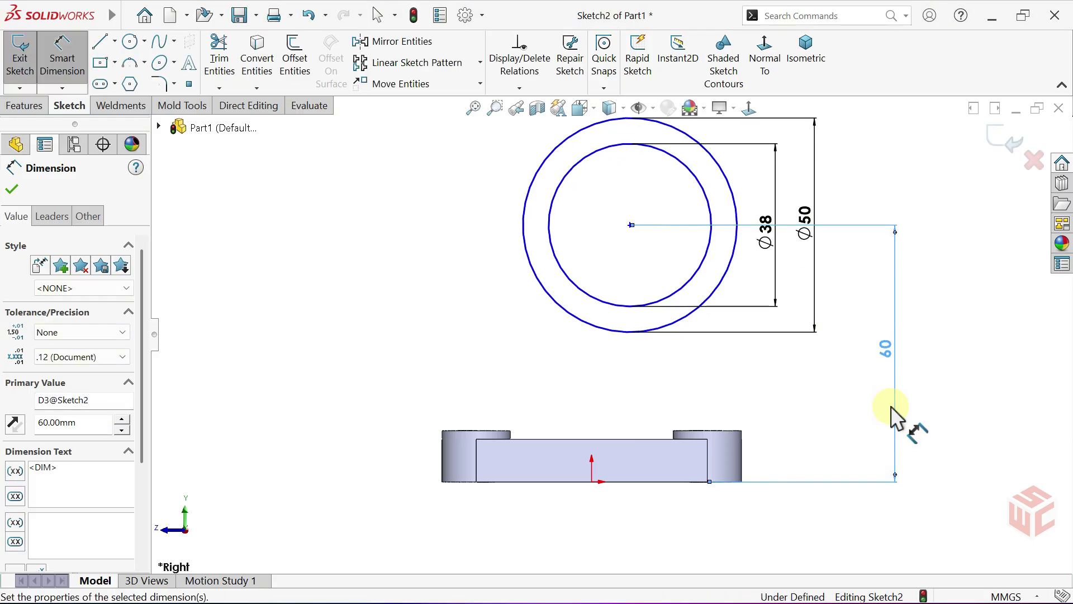
right_click(689, 358)
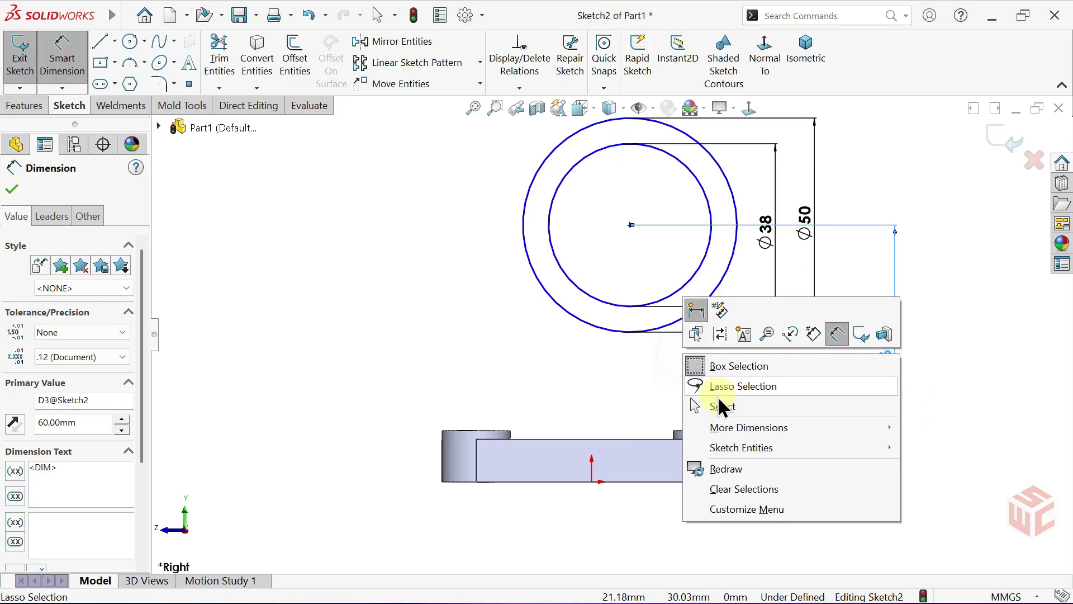
click(720, 407)
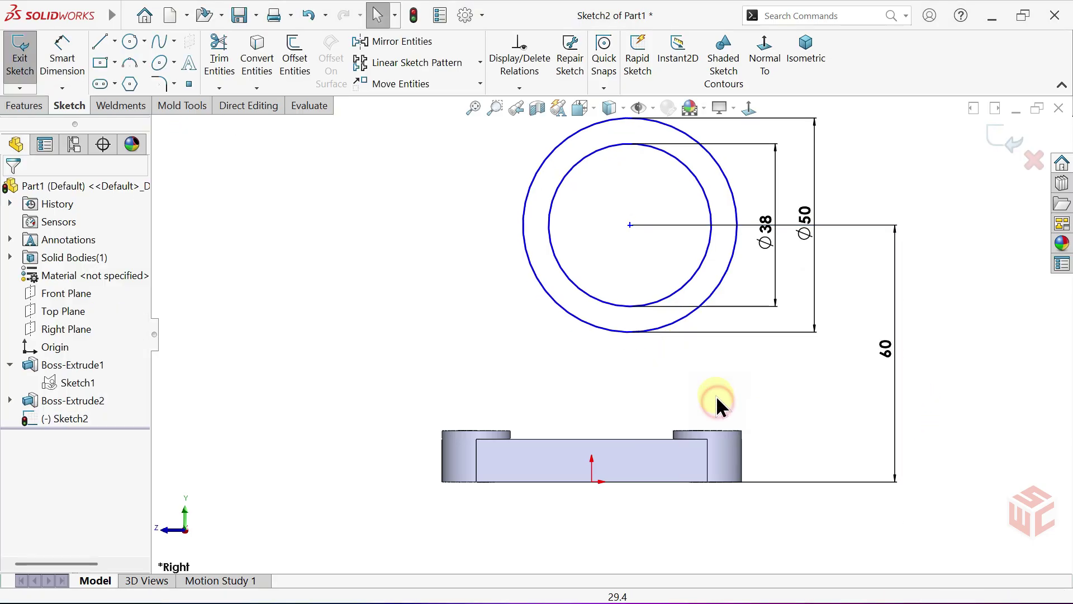
Align the circle centre vertically with the origin and move the 60 dimension aside.
click(632, 226)
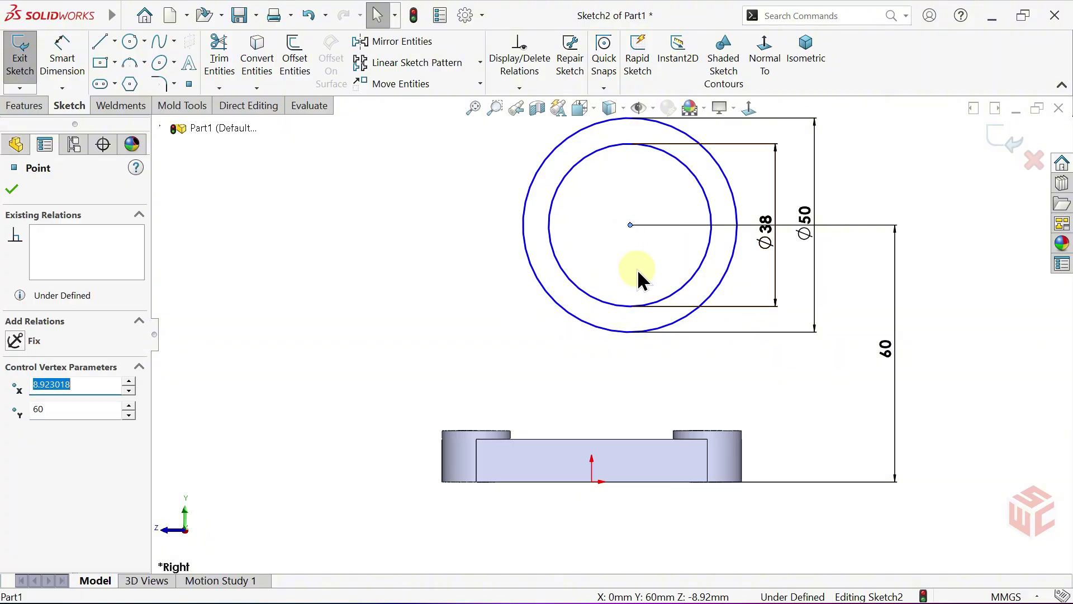
ctrl+click(592, 482)
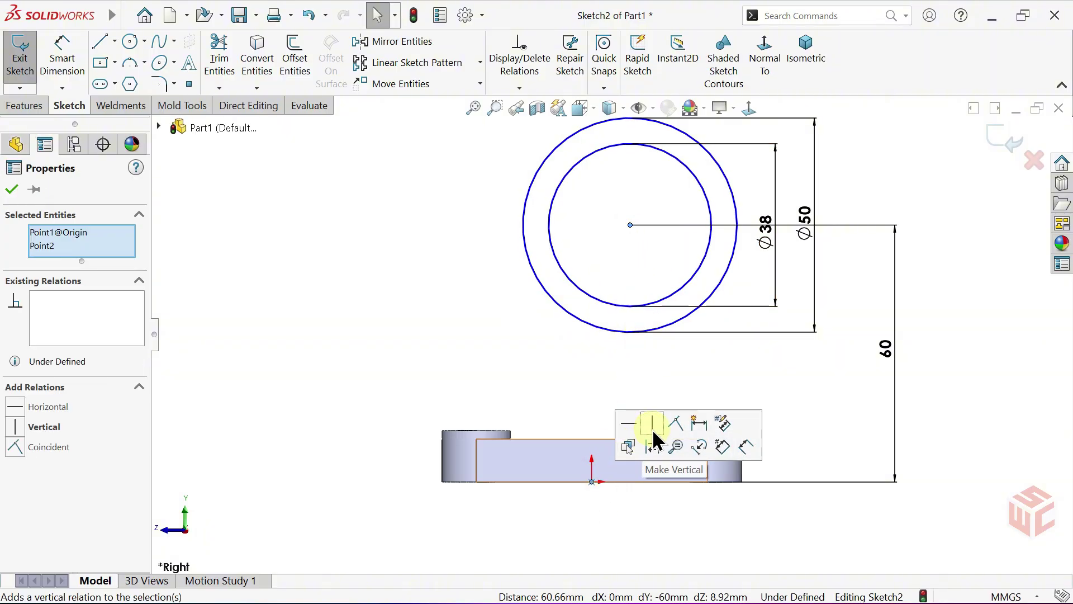
click(654, 430)
click(649, 373)
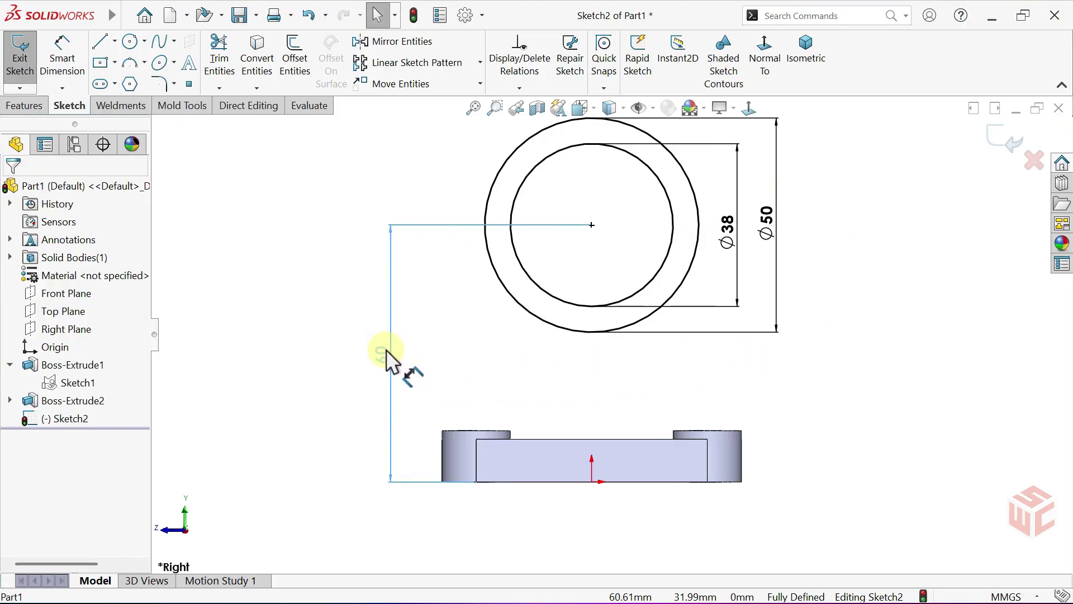
click(391, 355)
click(477, 349)
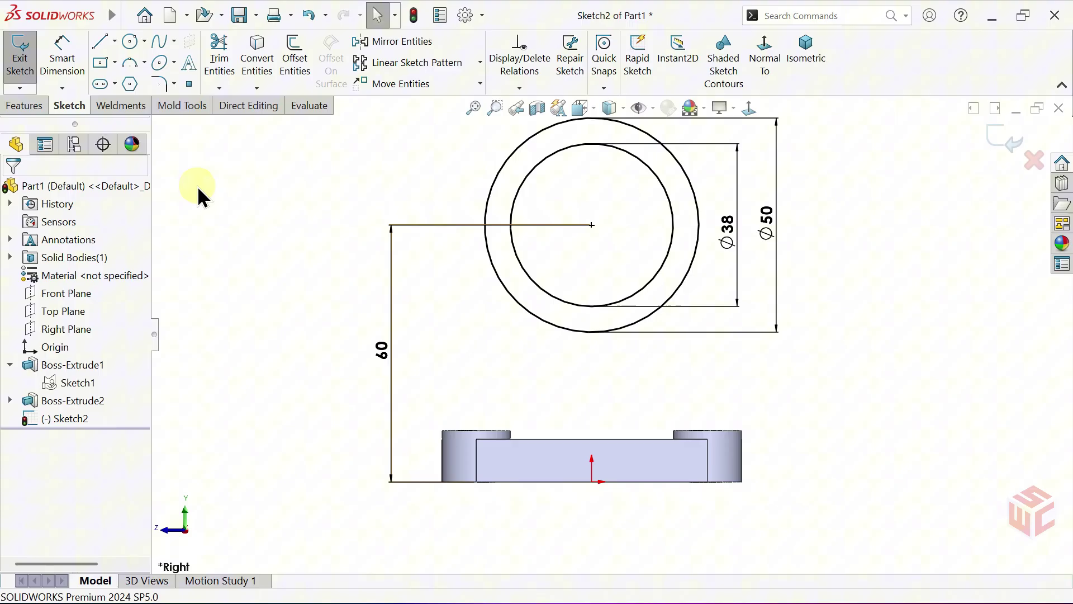
Extrude the ring sketch Mid Plane to 68 mm depth.
click(22, 109)
click(28, 62)
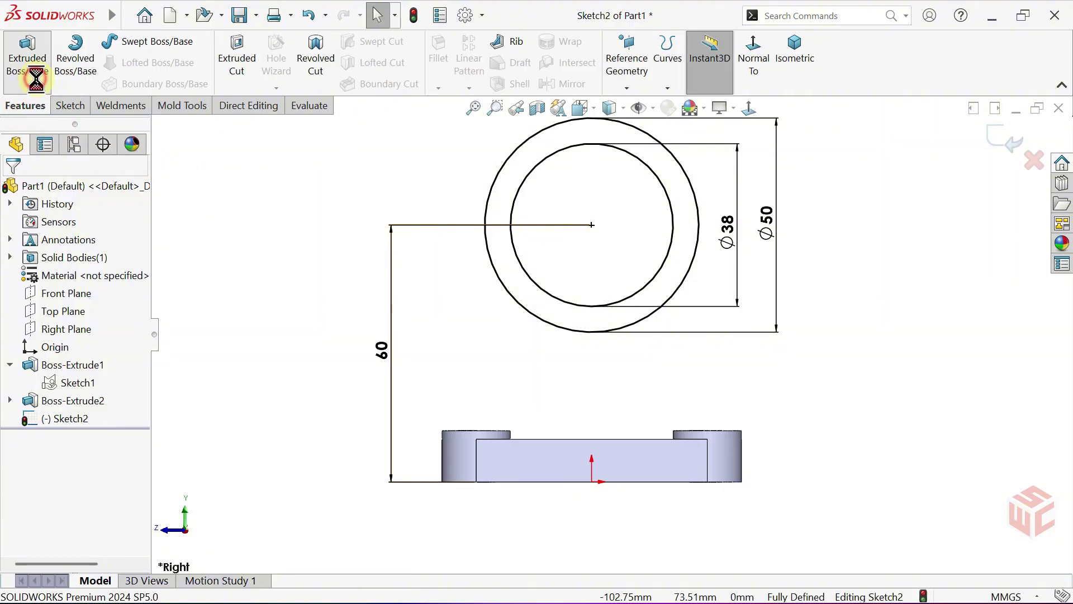
click(793, 68)
middle_drag(738, 276, 755, 249)
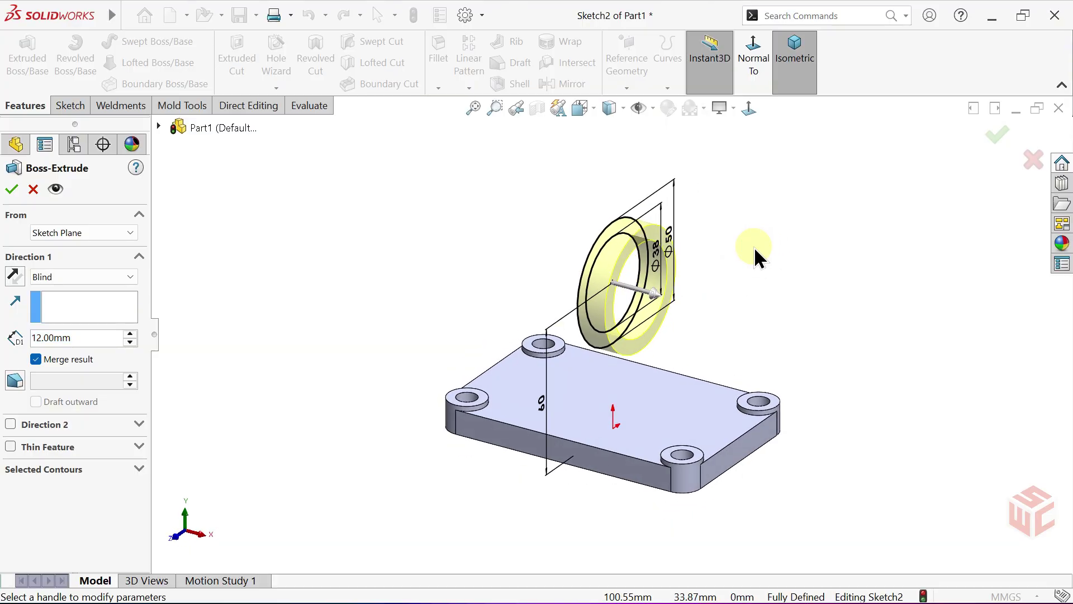
click(78, 277)
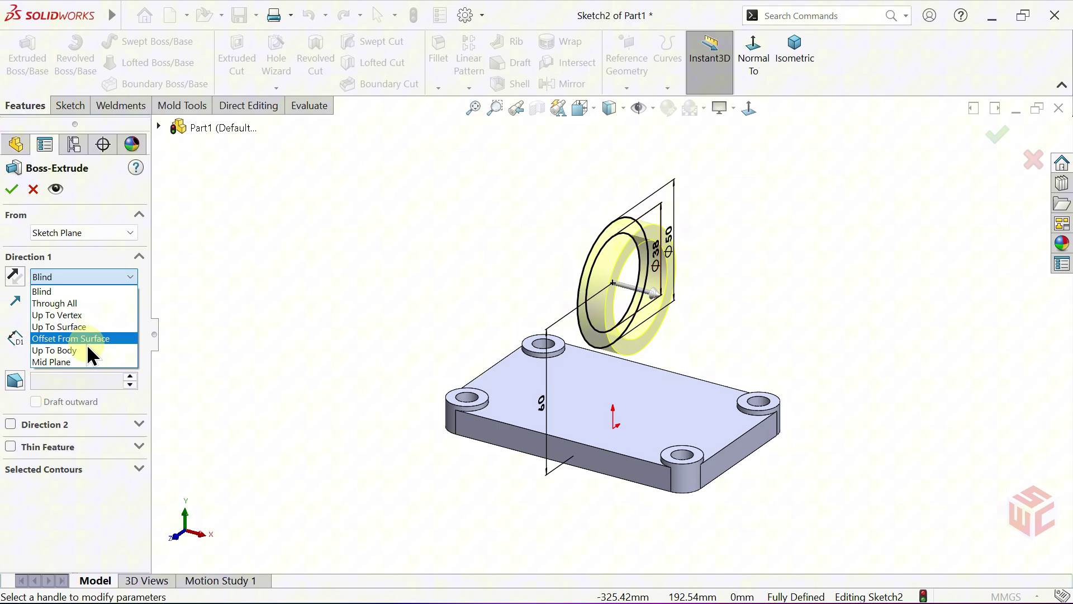
click(86, 363)
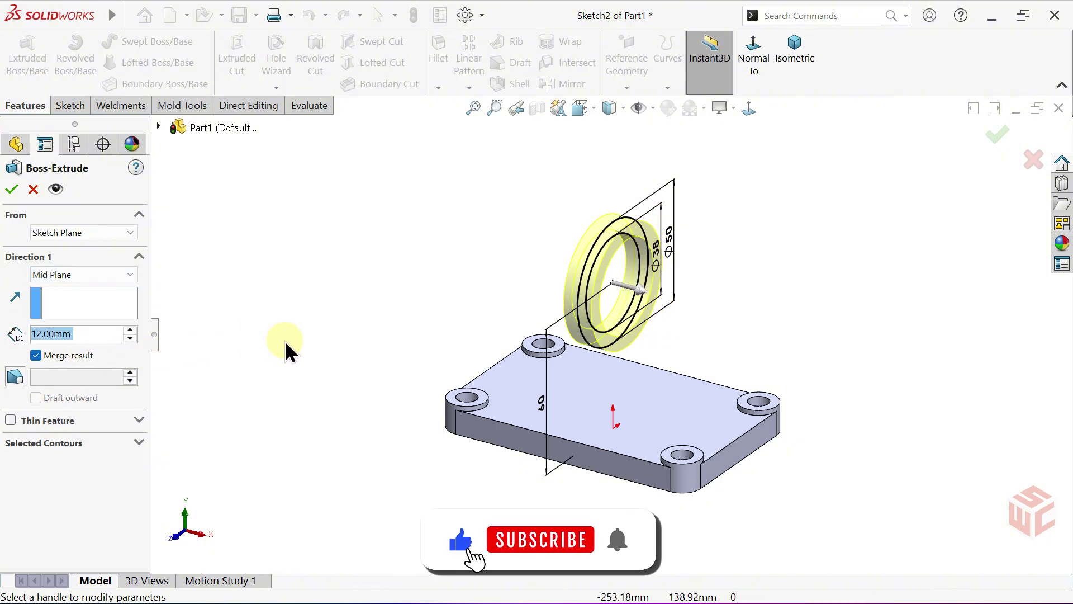
mouse_move(637, 290)
mouse_down()
mouse_move(763, 333)
mouse_move(681, 304)
mouse_move(647, 309)
mouse_up()
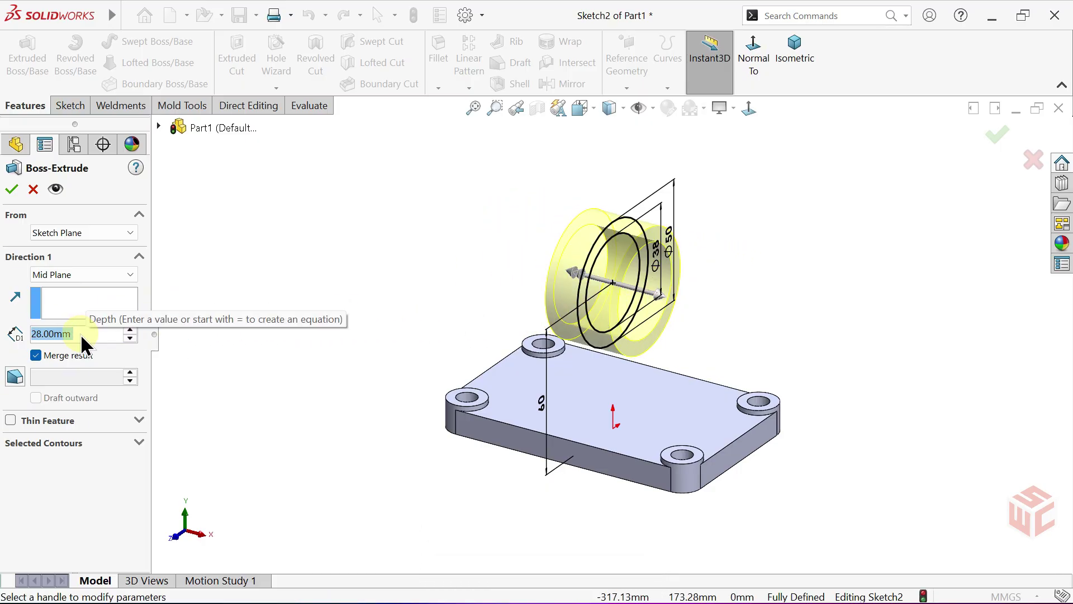
text(68)
key(Return)
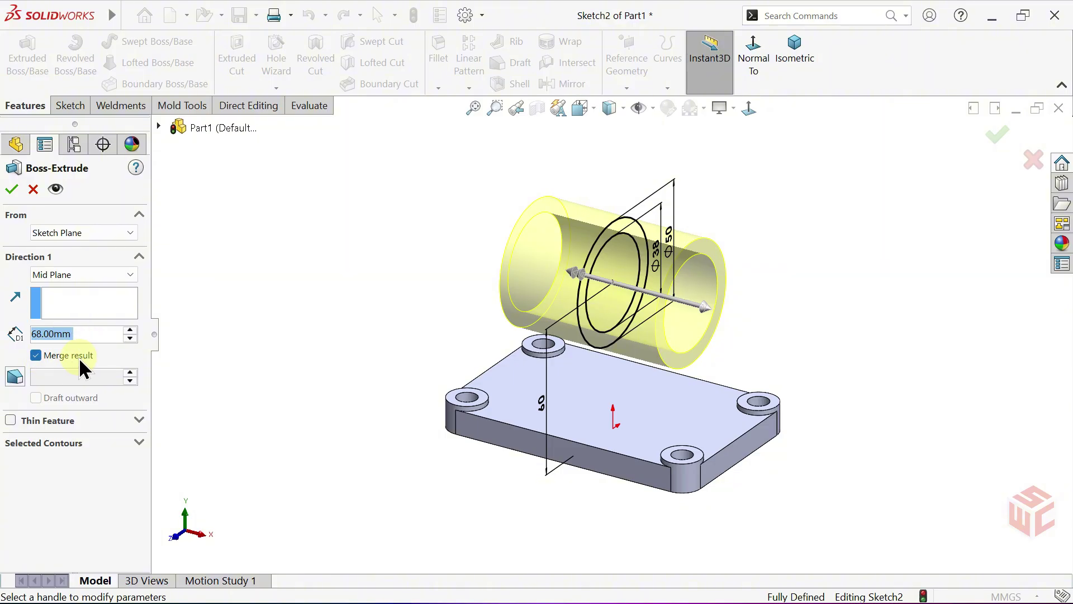
Accept the tube extrusion and start a new sketch on the Right Plane, viewed normal to it.
click(11, 189)
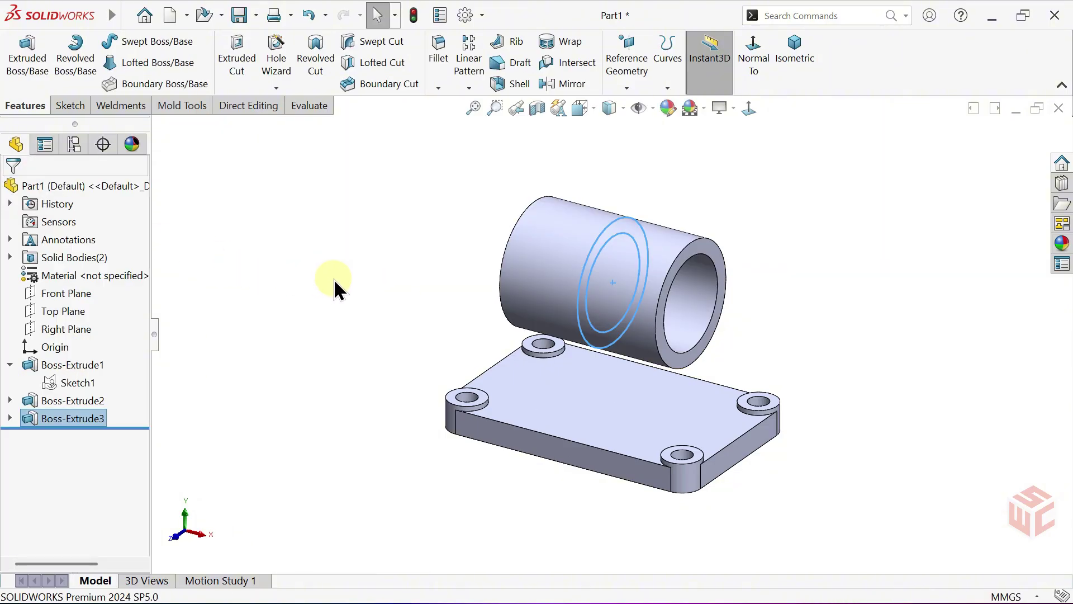
middle_drag(456, 308, 390, 271)
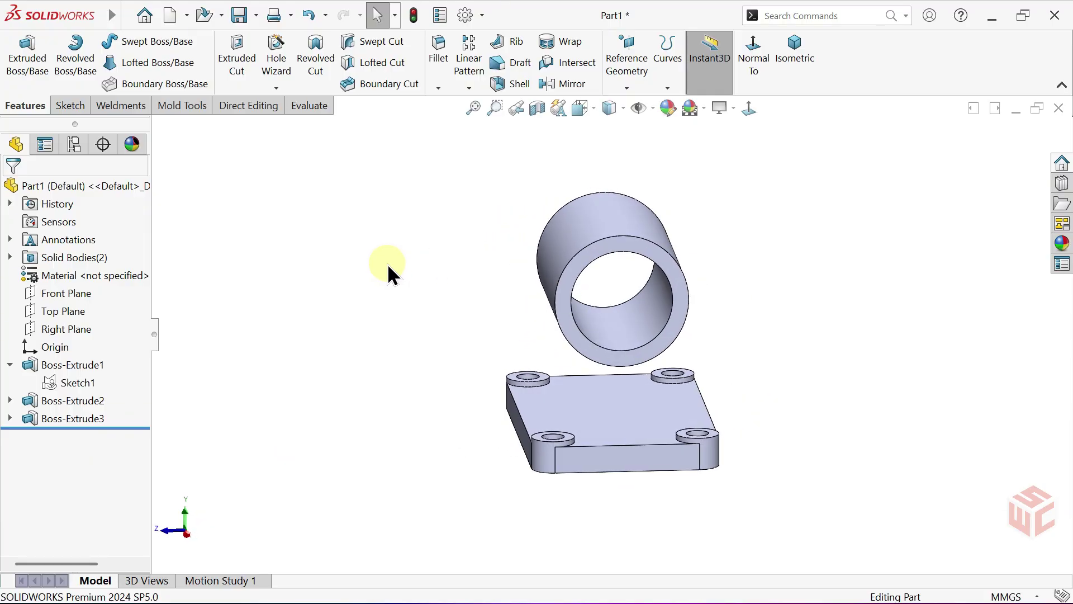
click(72, 330)
click(84, 311)
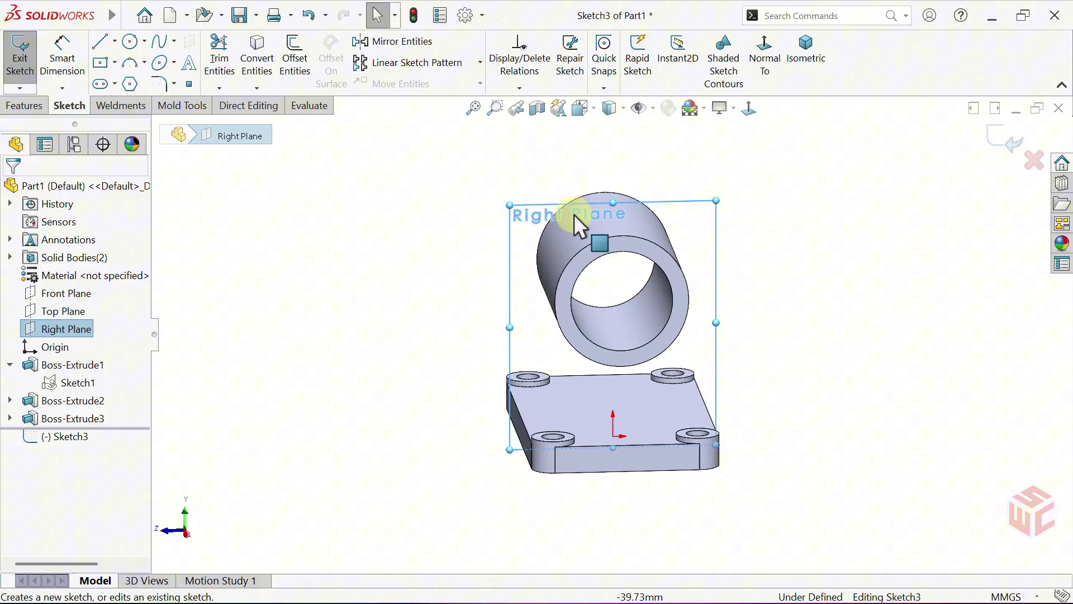
click(746, 115)
click(599, 250)
scroll(599, 249, down, 1)
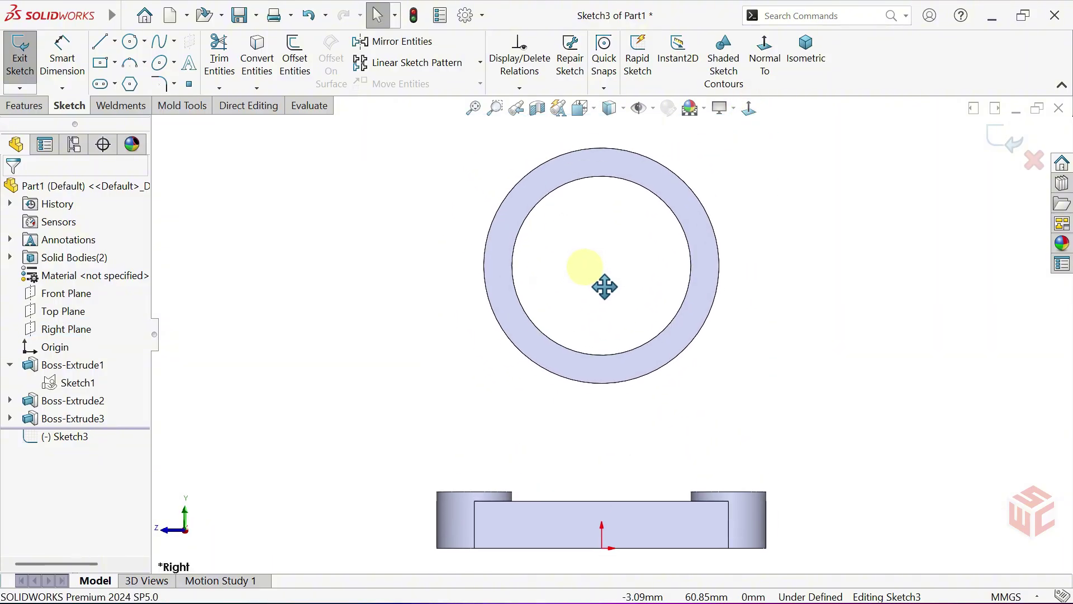
ctrl+middle_drag(606, 285, 596, 330)
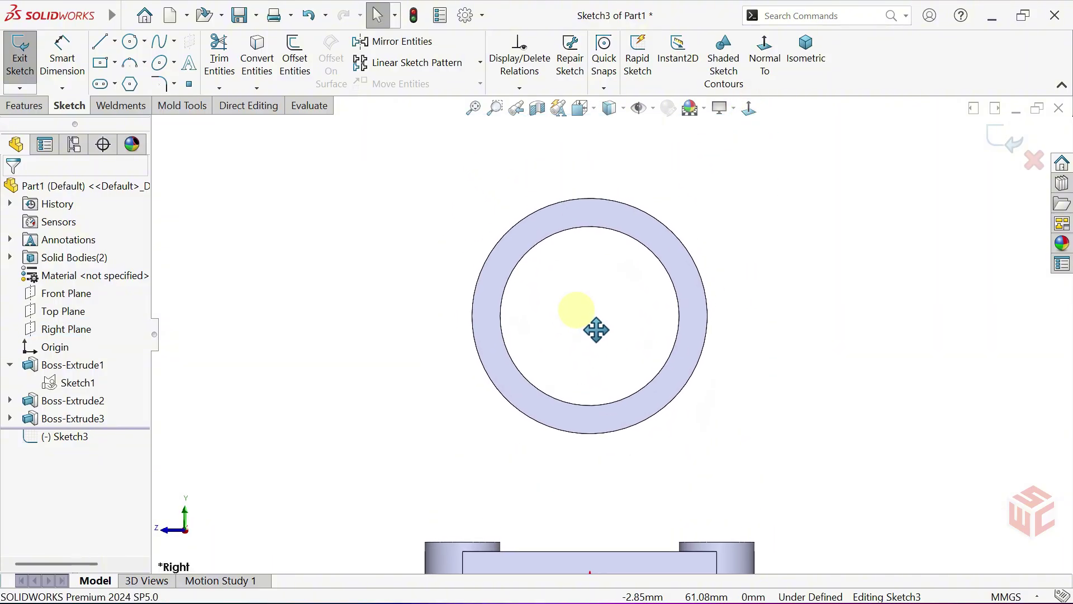
Draw a larger circle of about 31 mm radius centred on the tube.
click(130, 42)
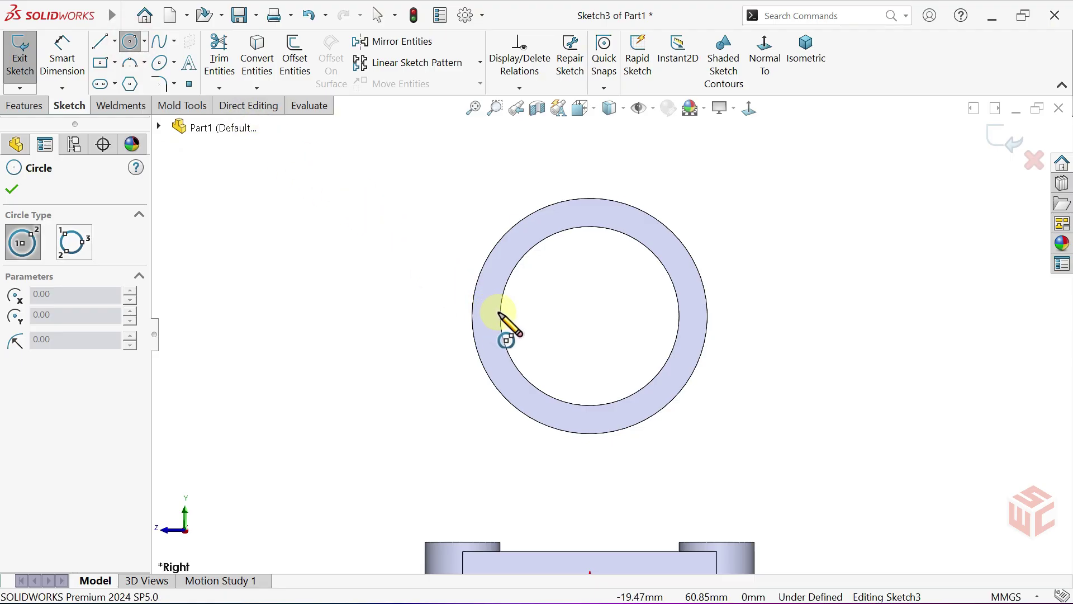
click(590, 316)
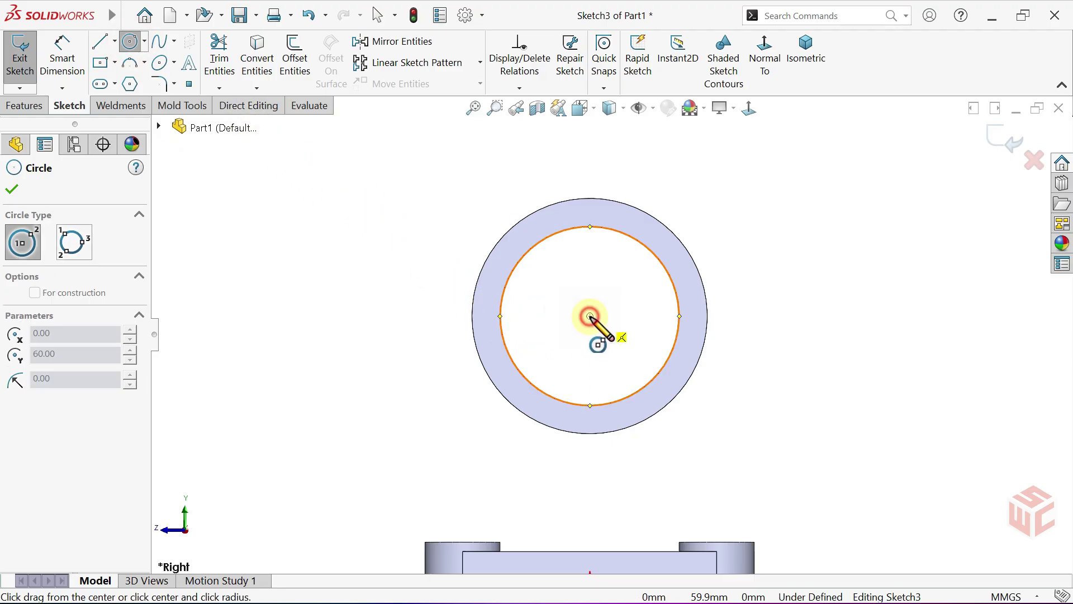
click(444, 325)
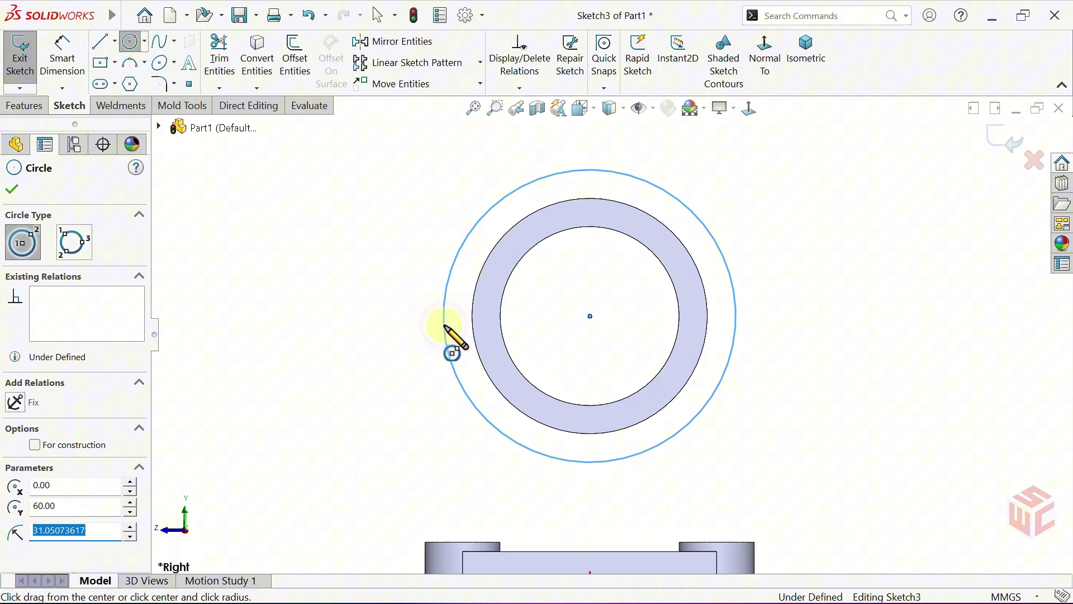
Draw a vertical centerline rising from the circle centre past the circle.
click(115, 41)
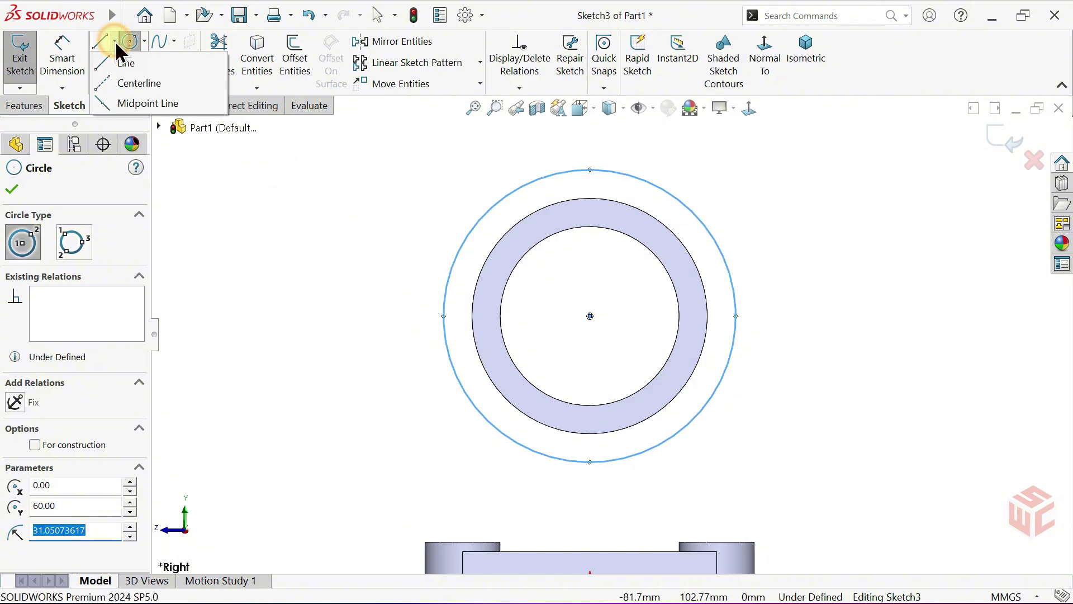
click(111, 82)
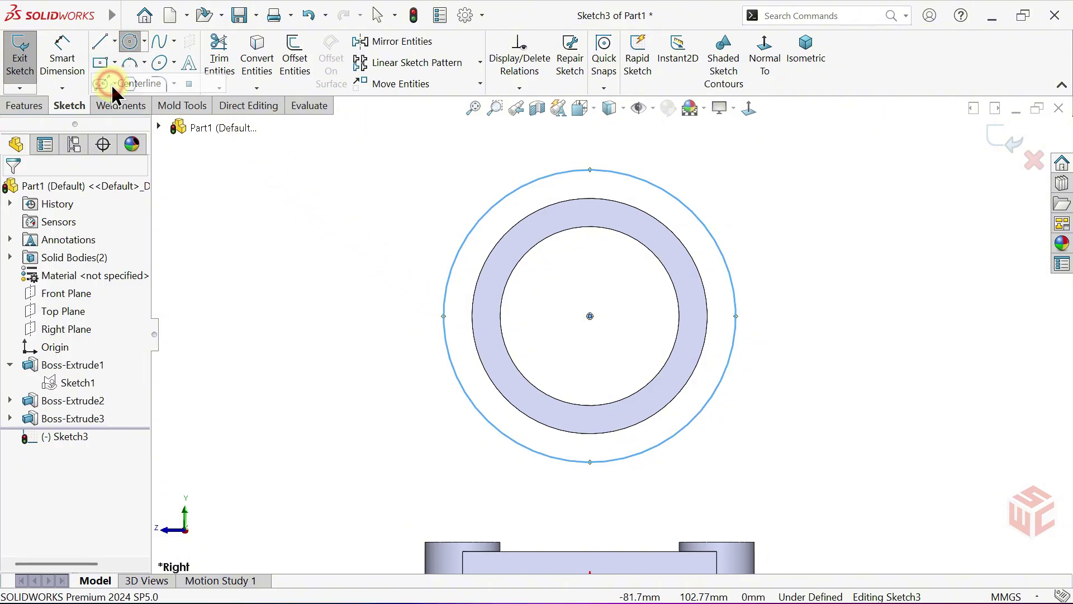
click(590, 316)
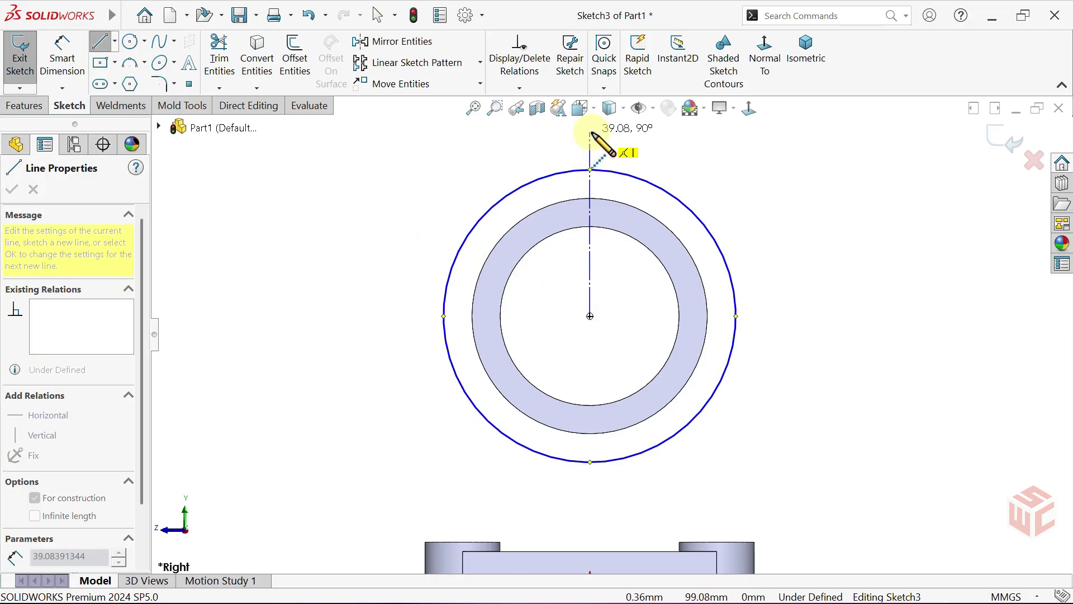
mouse_move(591, 134)
ctrl+middle_down()
mouse_move(588, 238)
mouse_move(587, 220)
ctrl+middle_up()
click(585, 209)
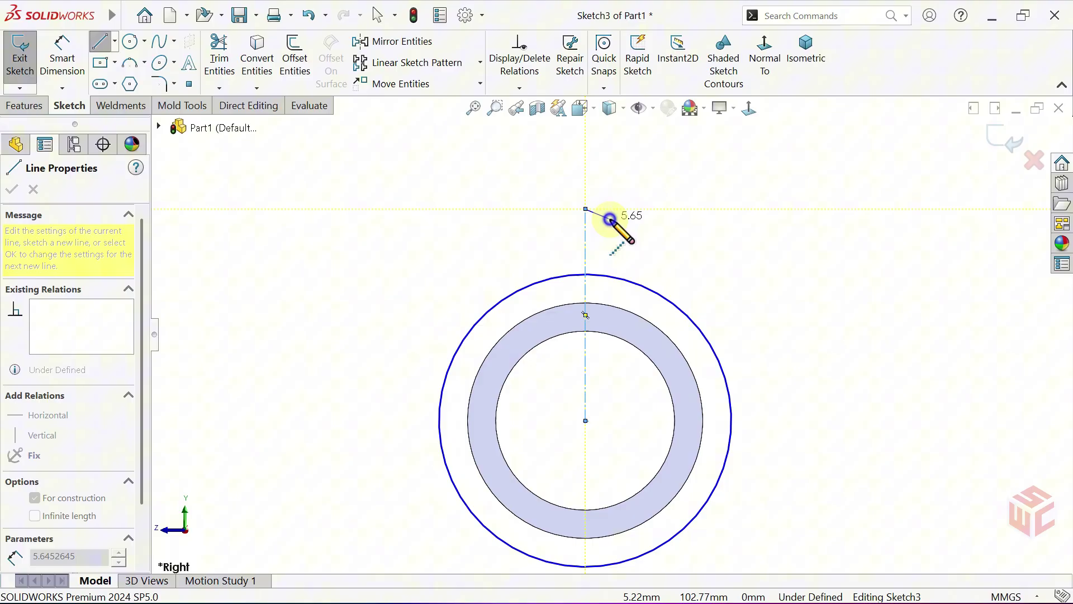
right_click(609, 218)
click(630, 228)
ctrl+middle_drag(652, 240, 659, 223)
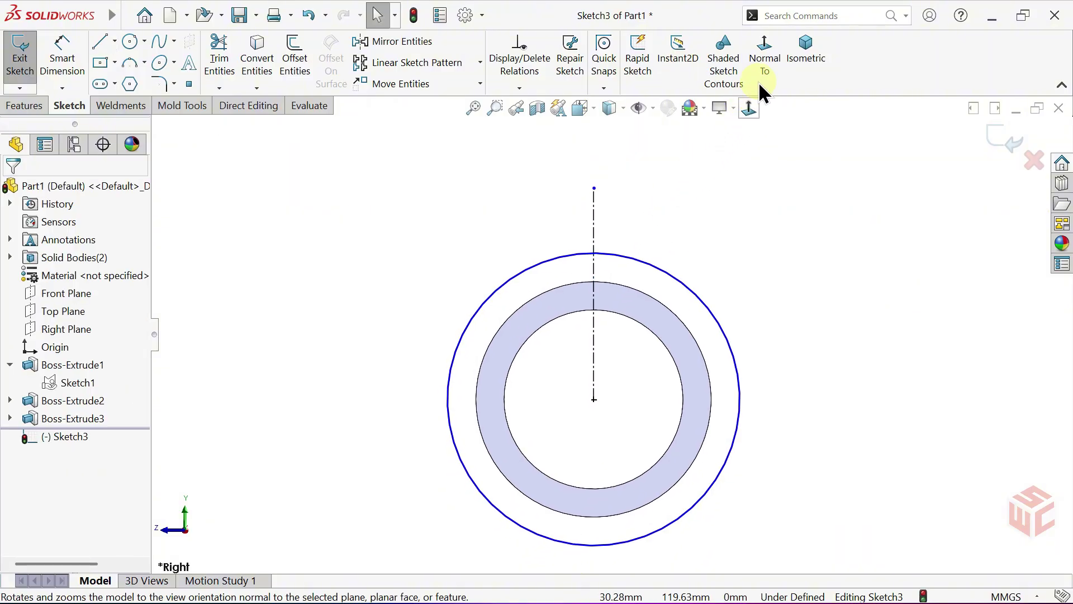
Turn on Dynamic Mirror Entities using the centerline as the mirror line.
text(d)
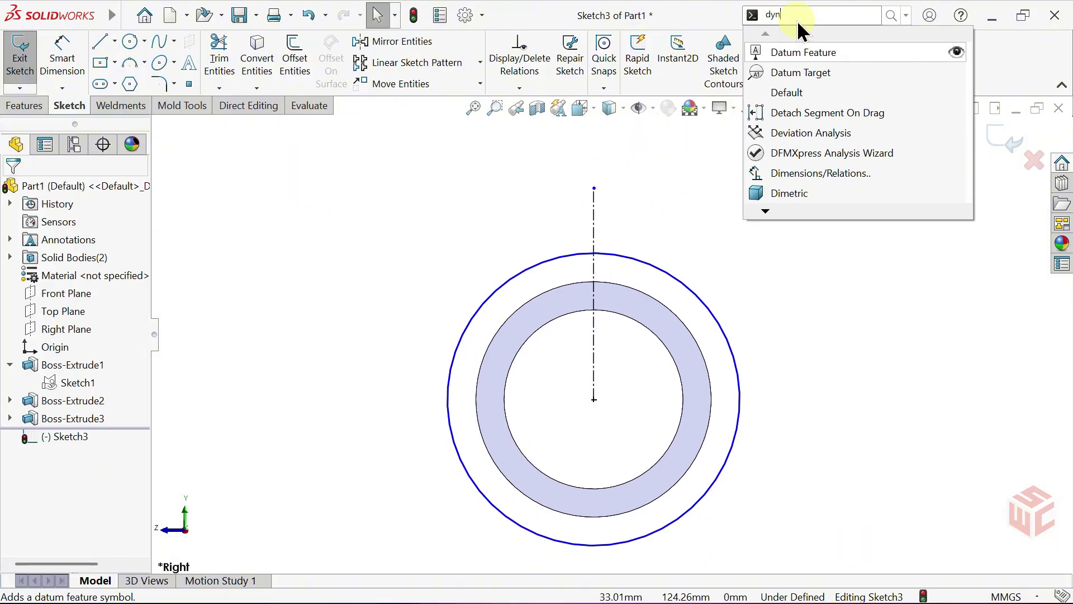
text(yn)
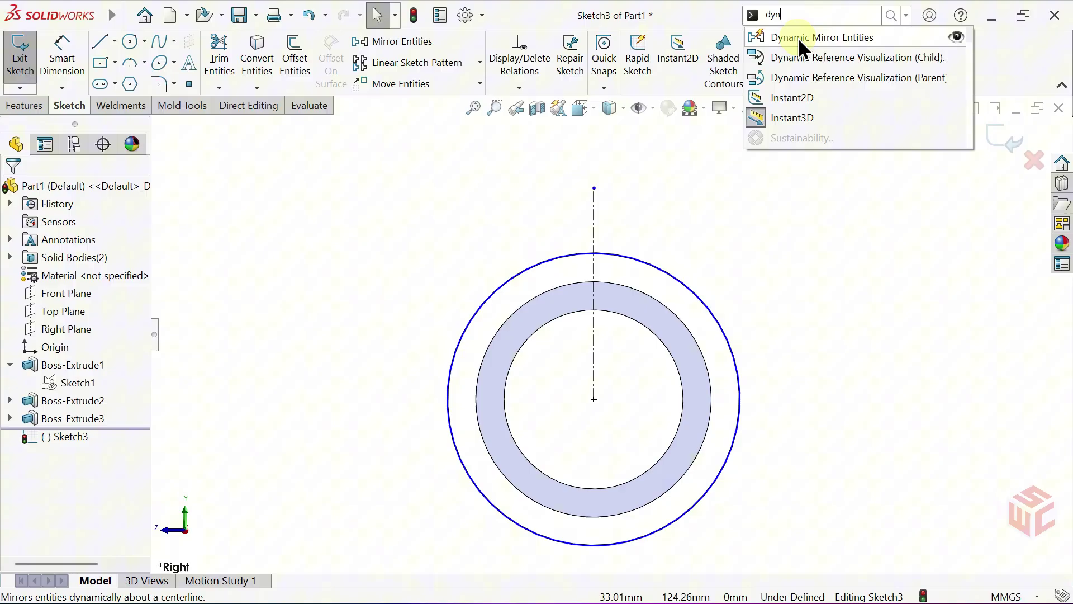
click(798, 38)
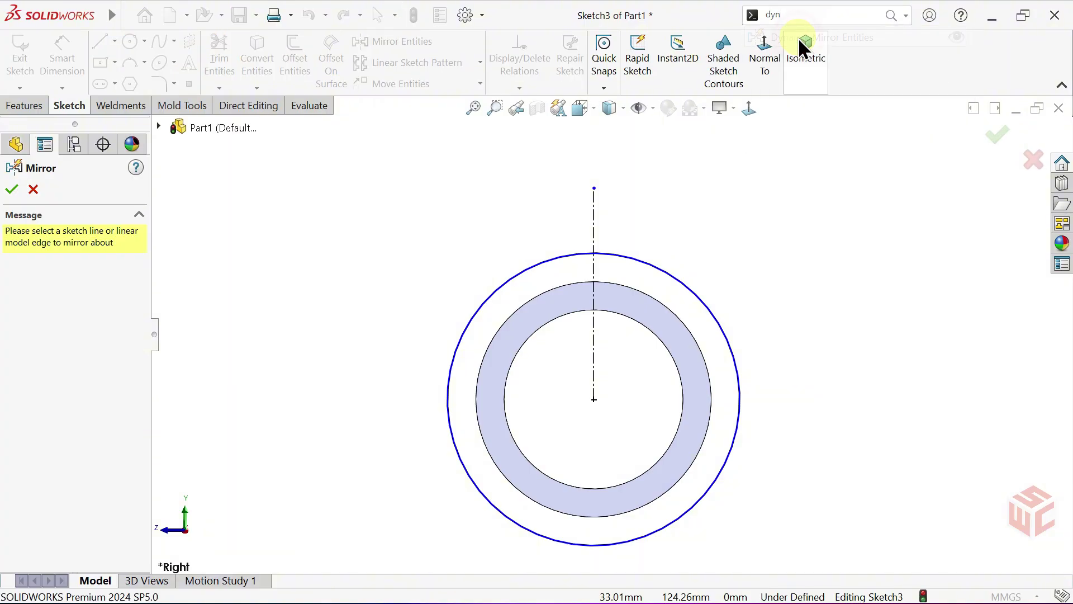
click(592, 233)
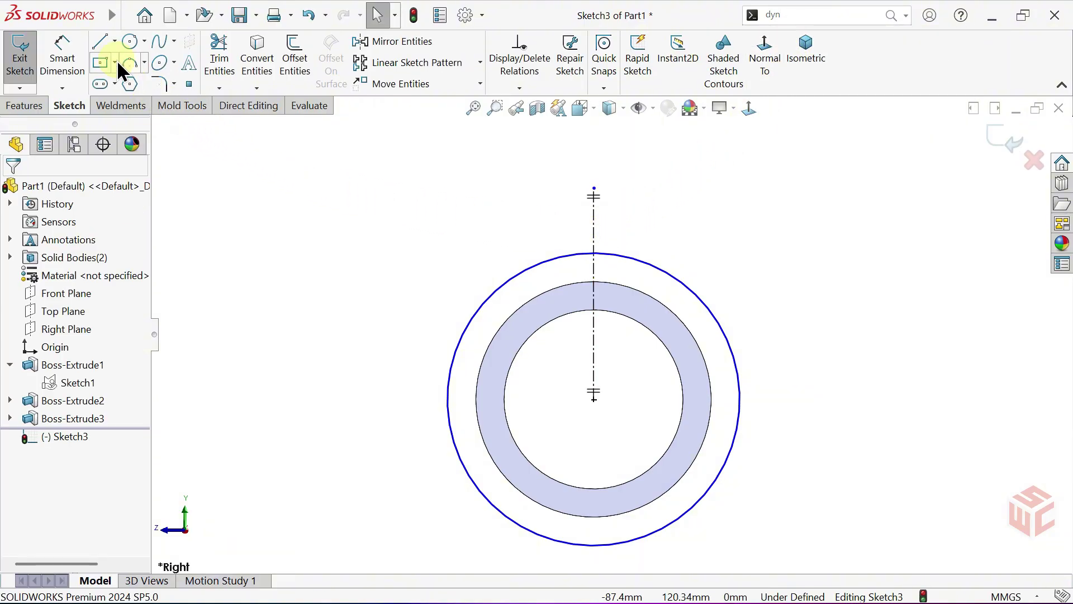
Draw the mirrored outline: left vertical side, angled shoulder, vertical block side and top edge.
click(104, 42)
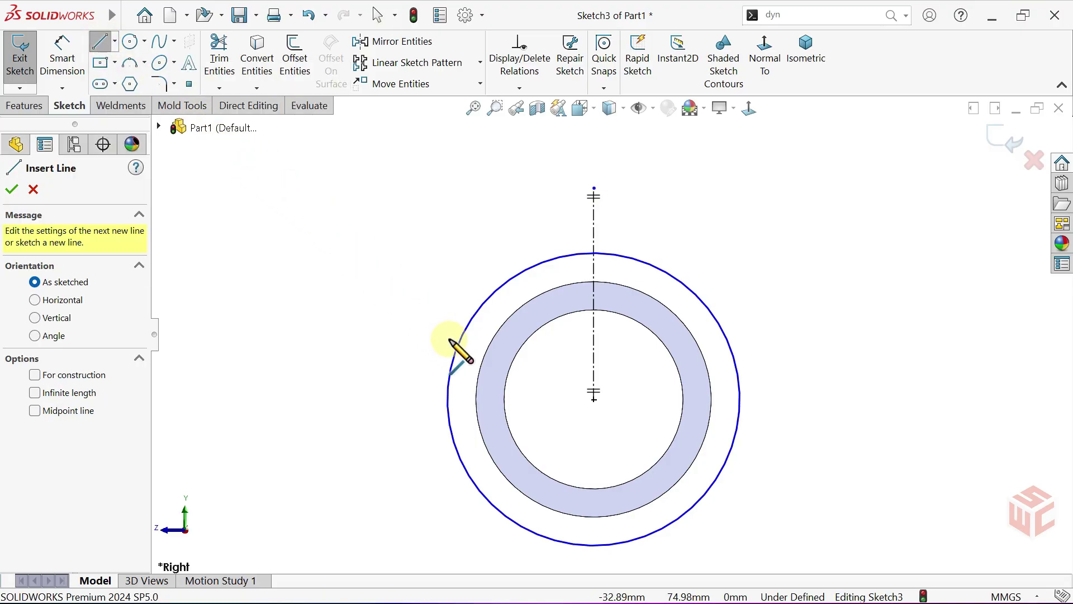
click(449, 395)
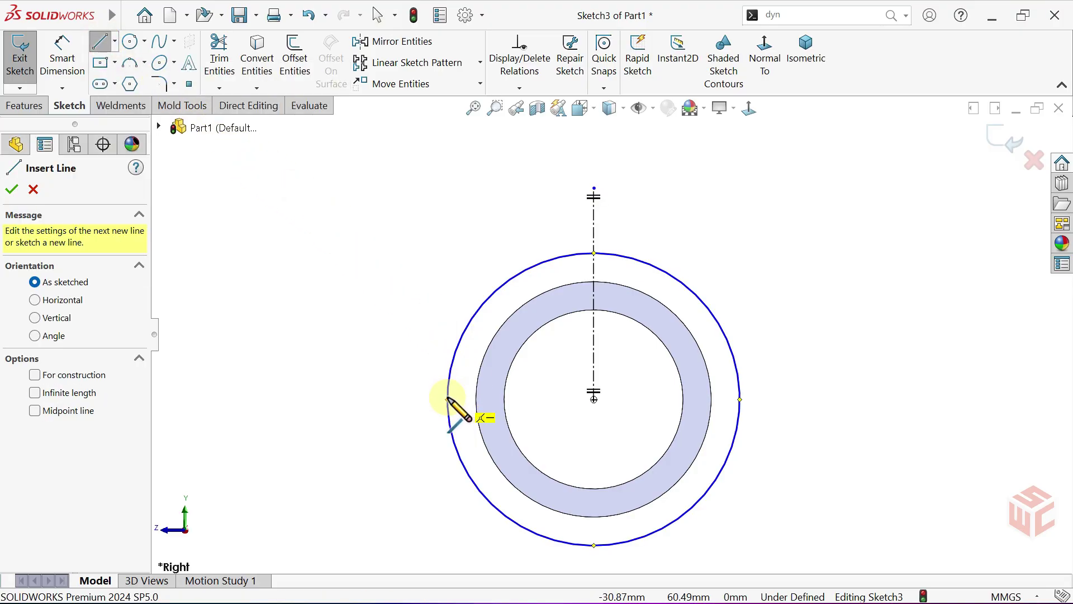
click(447, 330)
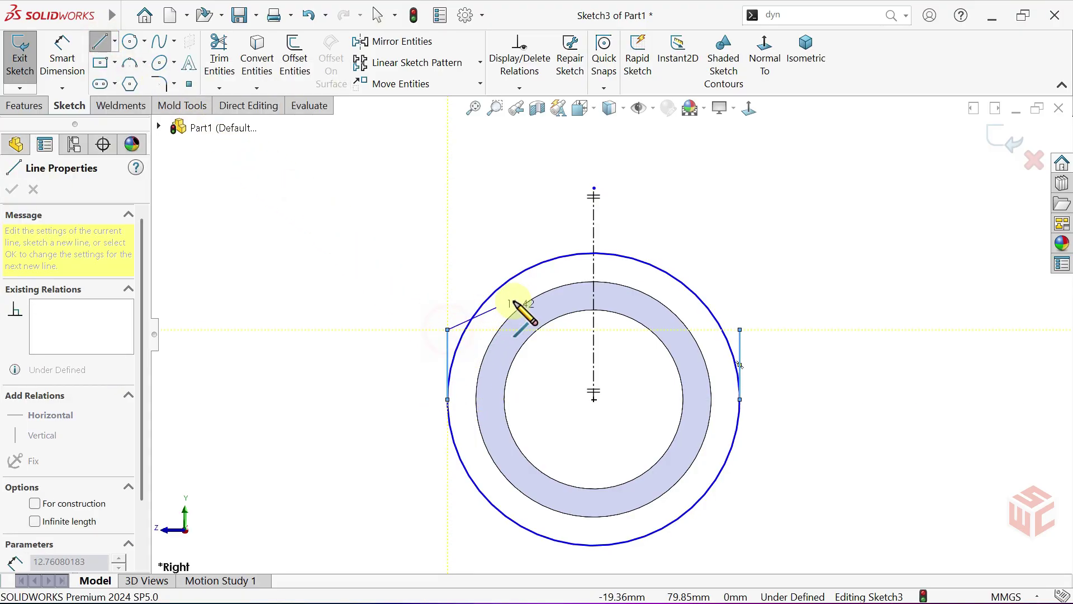
click(538, 286)
click(537, 188)
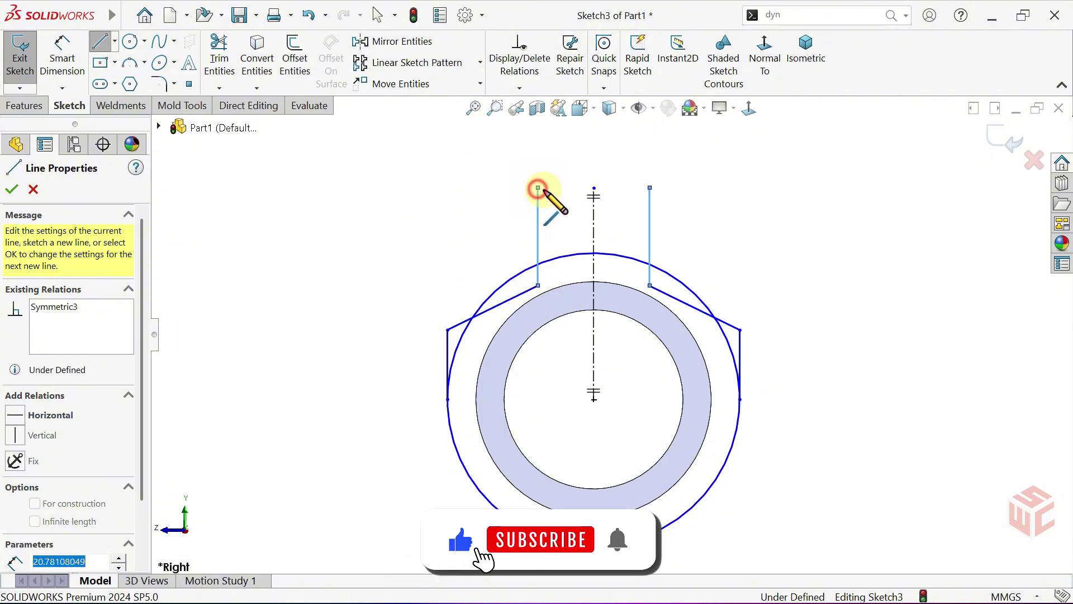
click(594, 187)
right_click(579, 206)
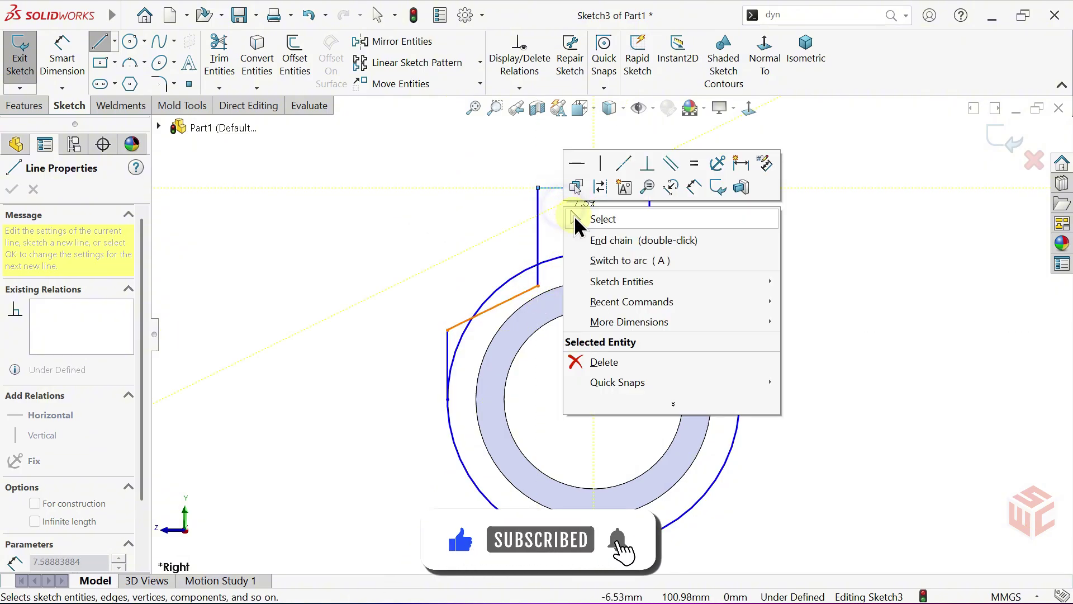
click(593, 216)
scroll(594, 235, down, 1)
scroll(600, 252, down, 3)
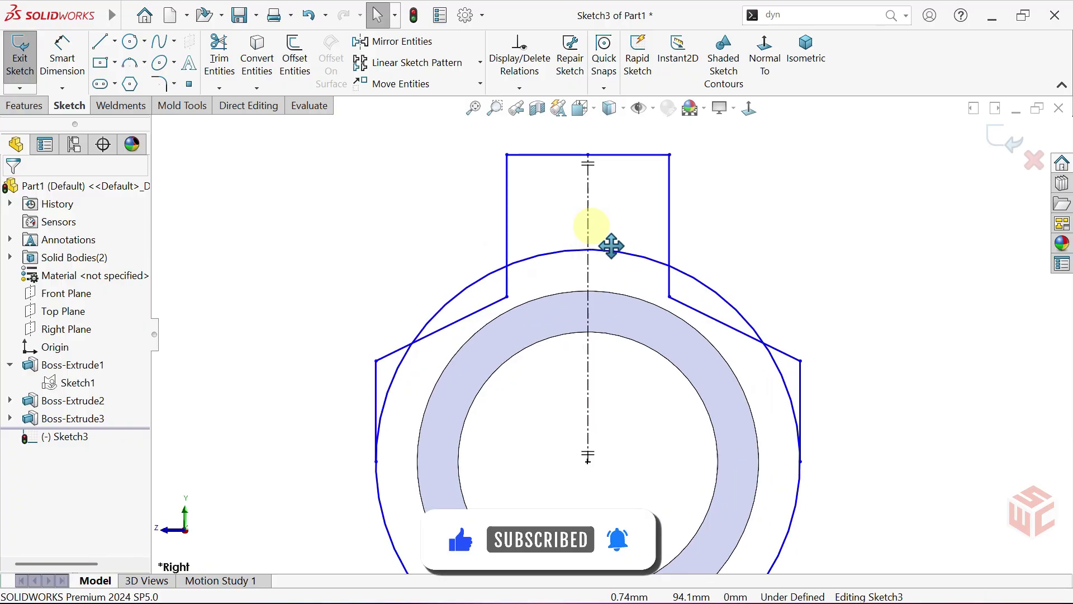
Power-trim the outer circle's left and right upper arcs away.
click(219, 66)
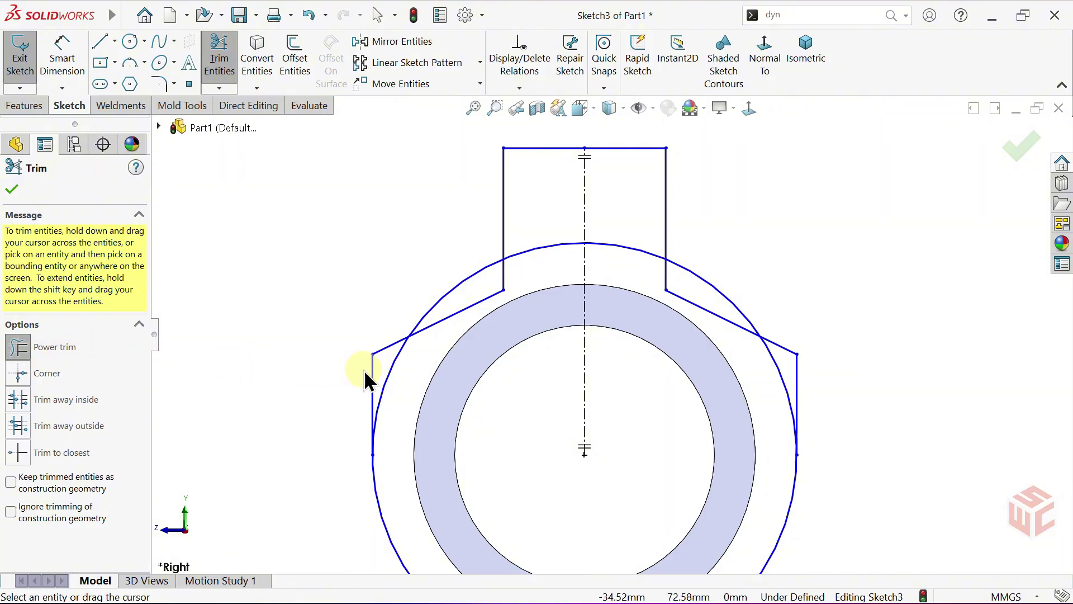
drag(376, 362, 404, 372)
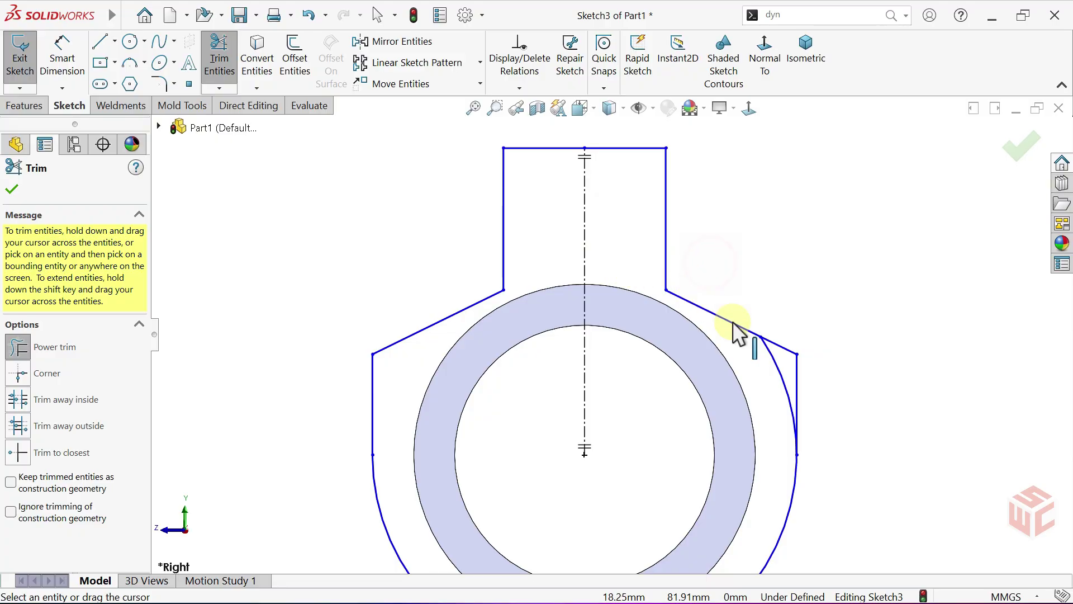
scroll(778, 375, down, 3)
drag(744, 365, 752, 380)
scroll(589, 342, up, 3)
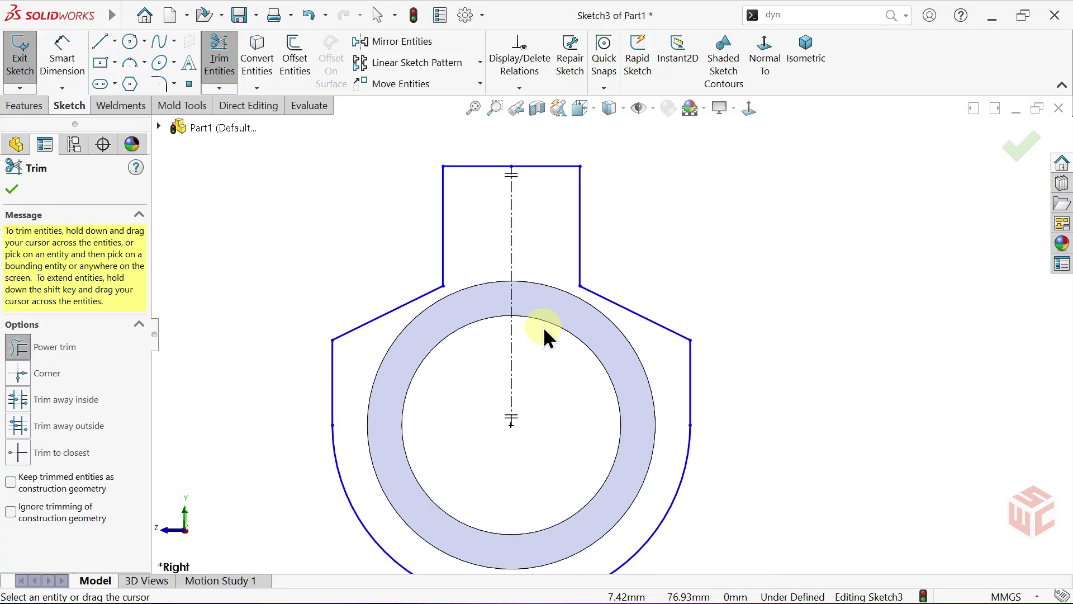
scroll(546, 335, down, 1)
right_click(587, 334)
click(615, 380)
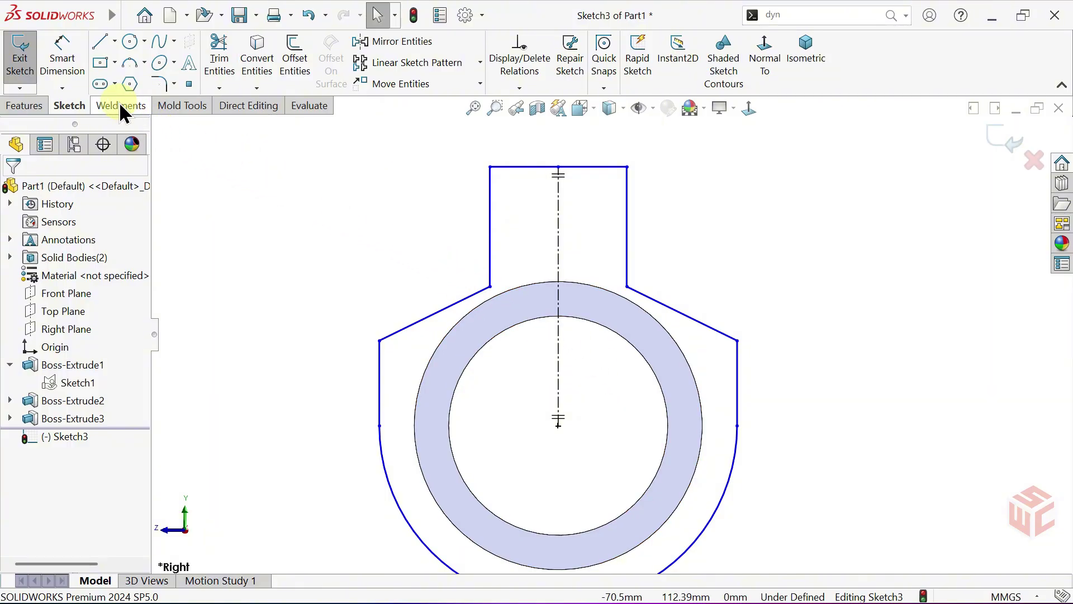
Dimension the lower arc as R30 and the short left side as 8.
click(66, 68)
scroll(509, 306, up, 2)
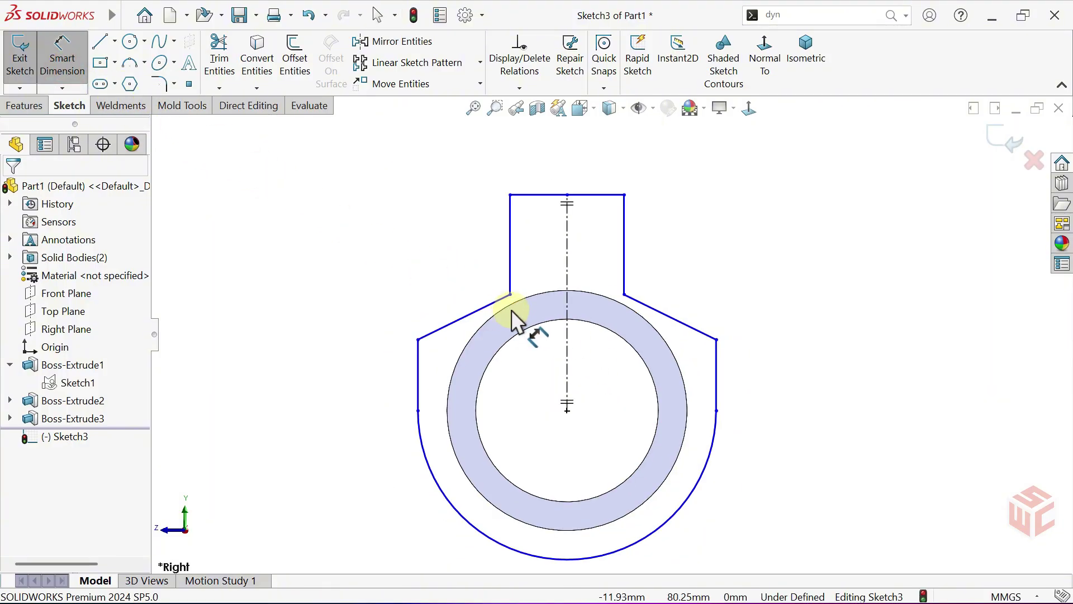
click(425, 414)
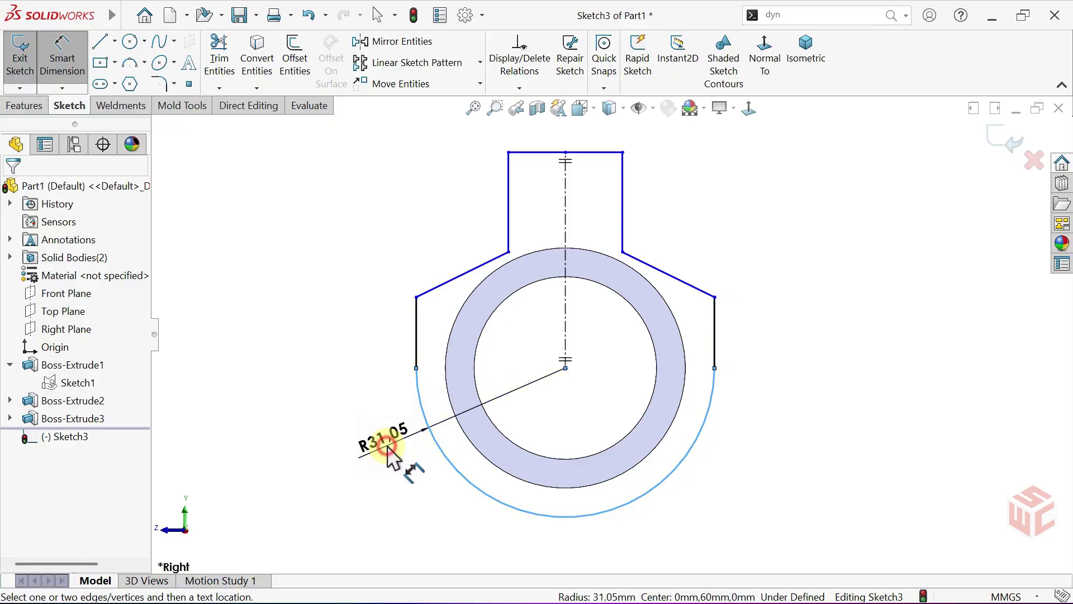
click(394, 452)
text(30)
key(Return)
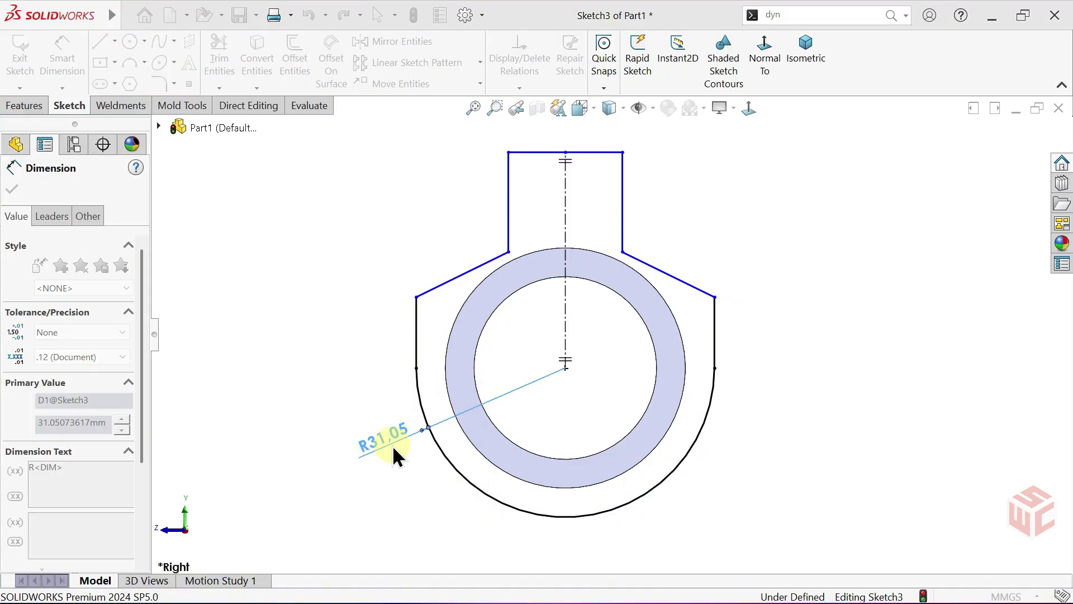
click(421, 342)
click(388, 334)
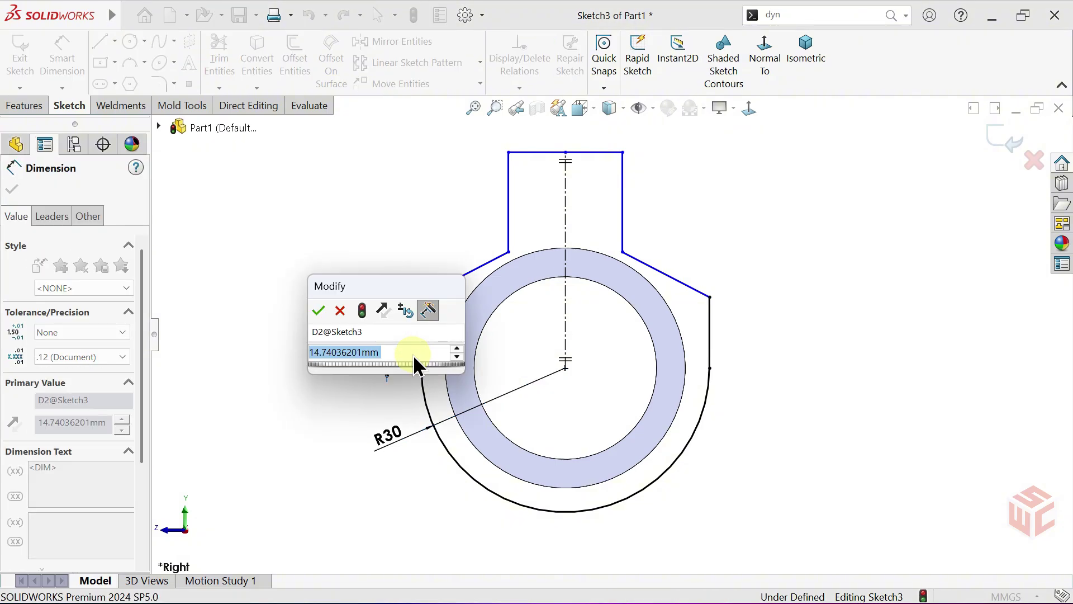
key(Return)
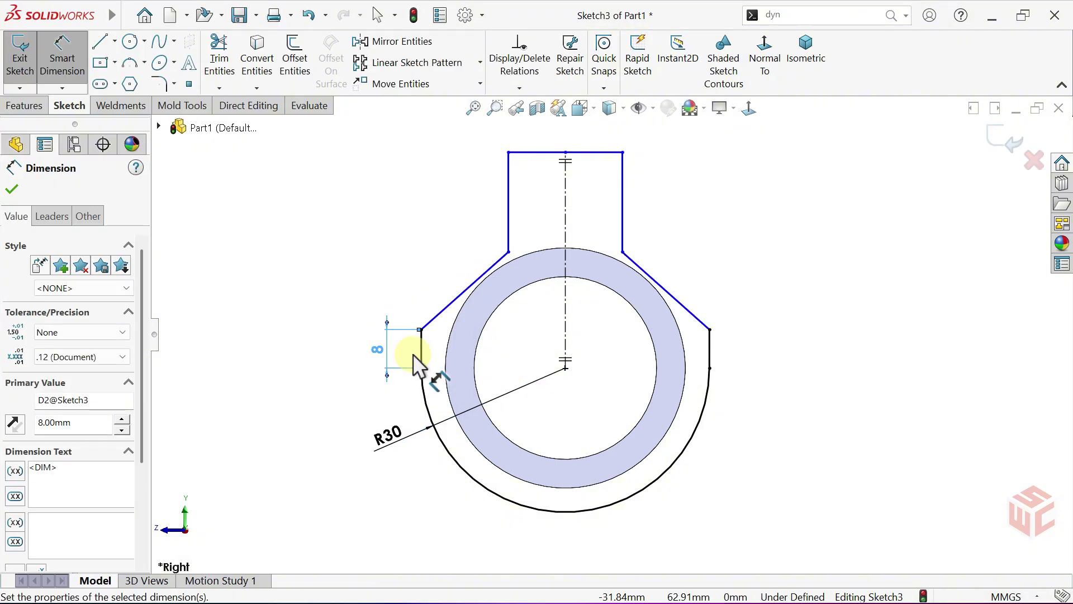
Add a 30 mm vertical height dimension on the left side.
click(422, 369)
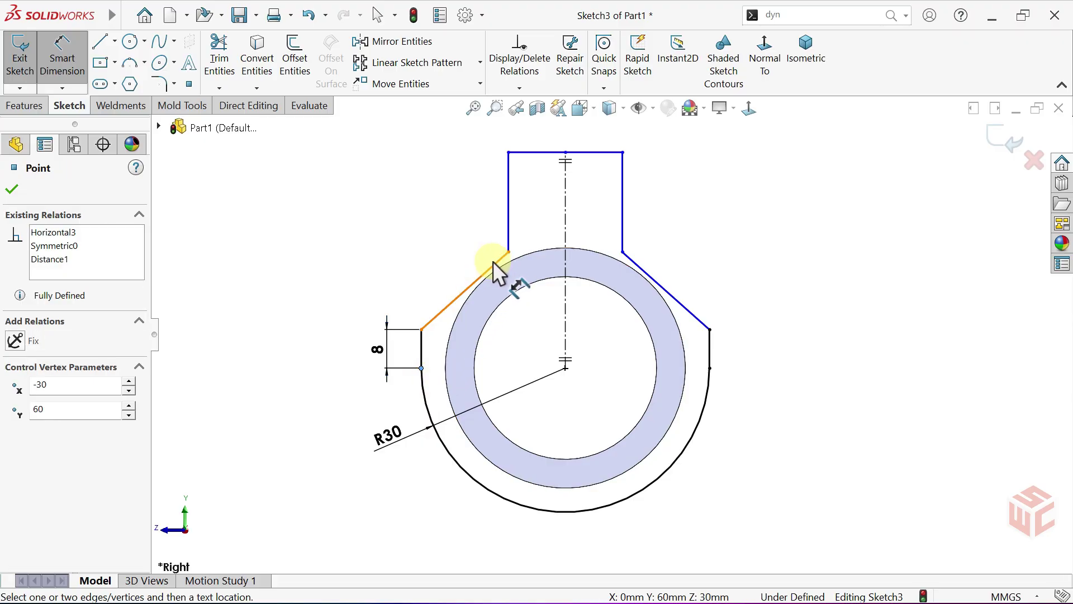
click(507, 202)
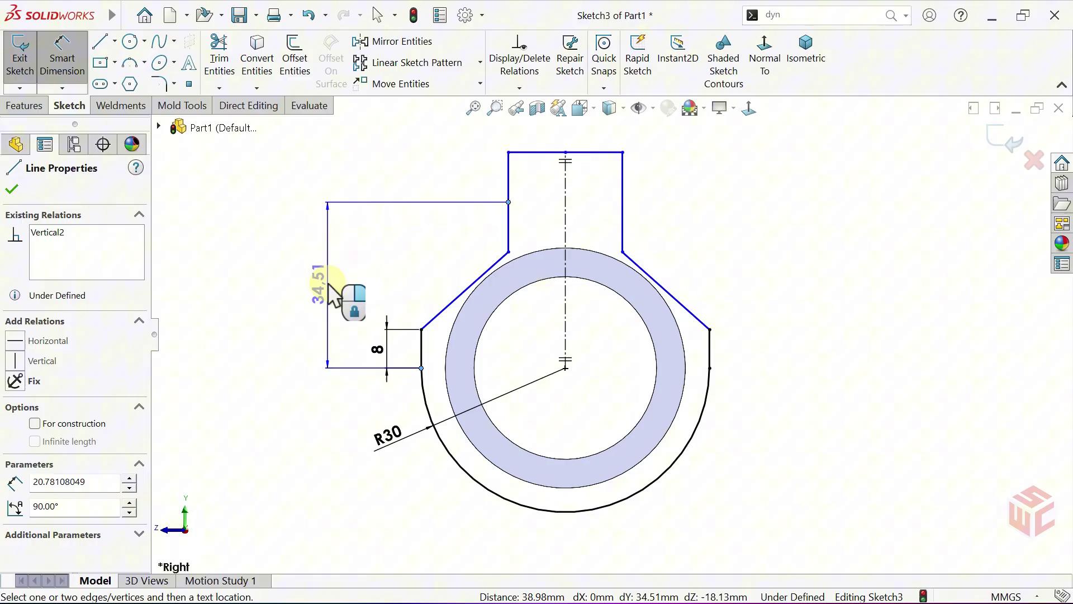
click(359, 285)
text(30)
key(Return)
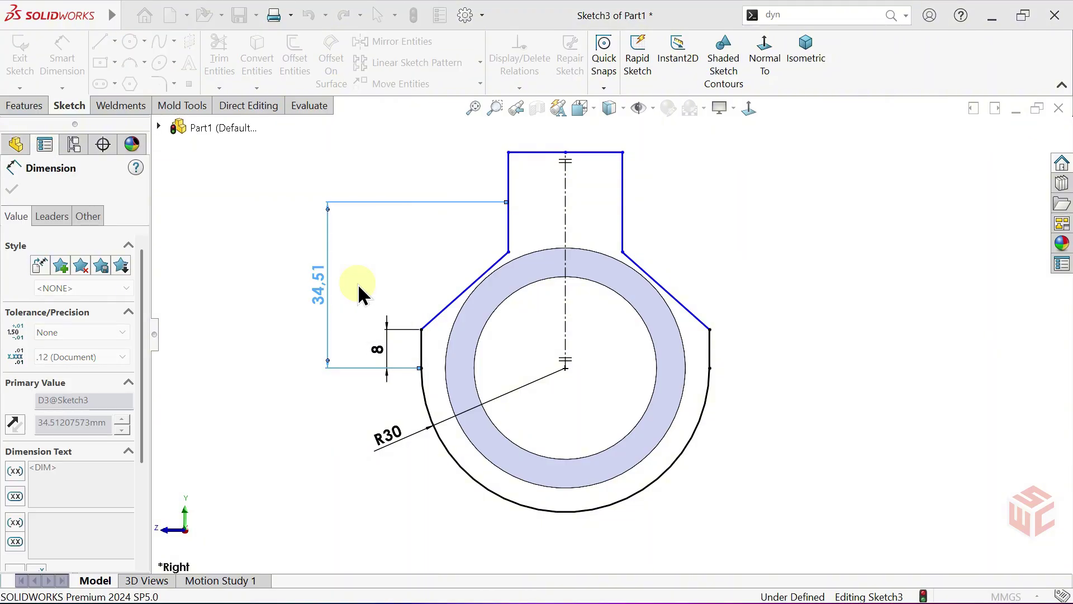
Dimension the right block side as 24 and the top width as 40.
click(624, 231)
click(683, 228)
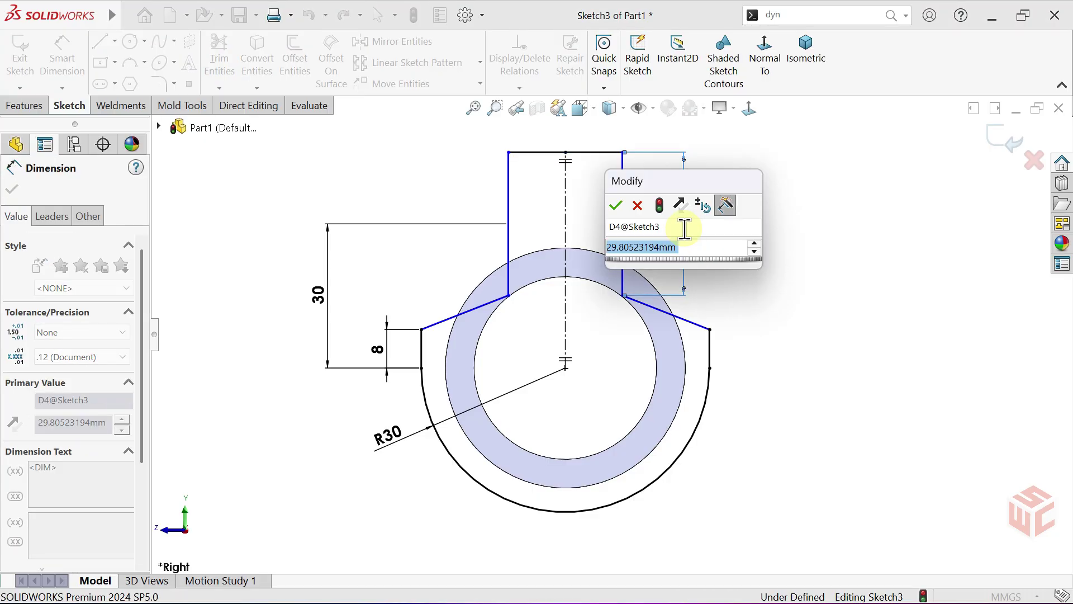
key(Return)
text(24)
key(Return)
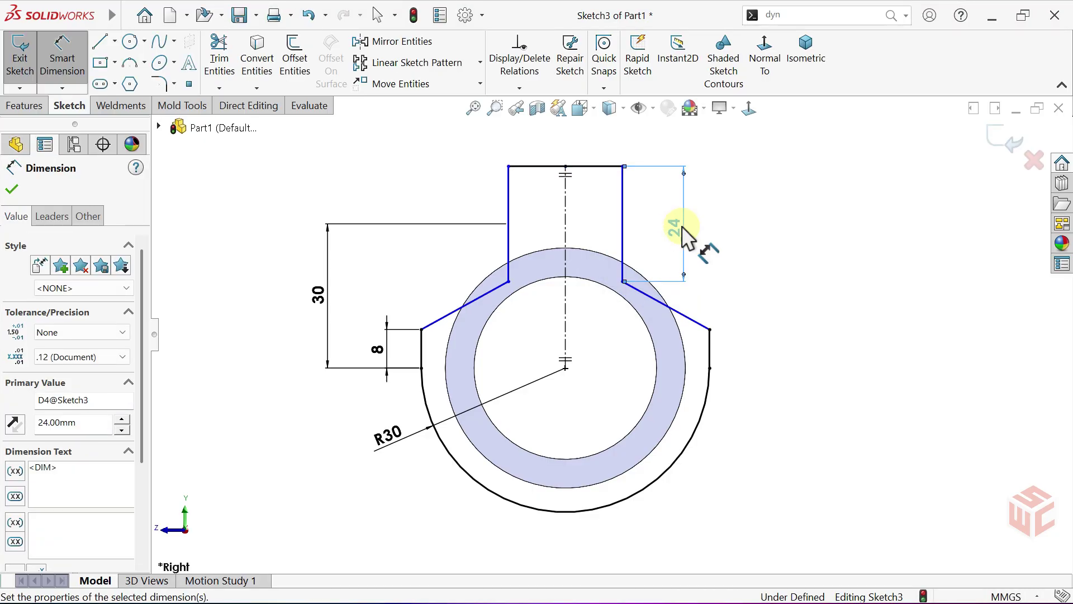
click(607, 195)
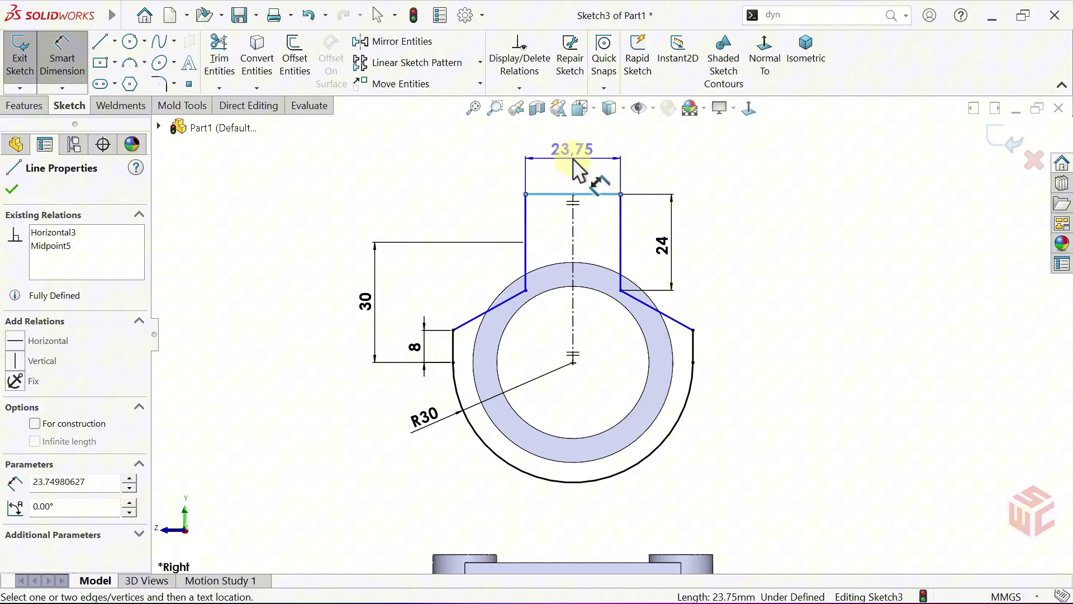
click(584, 176)
text(40)
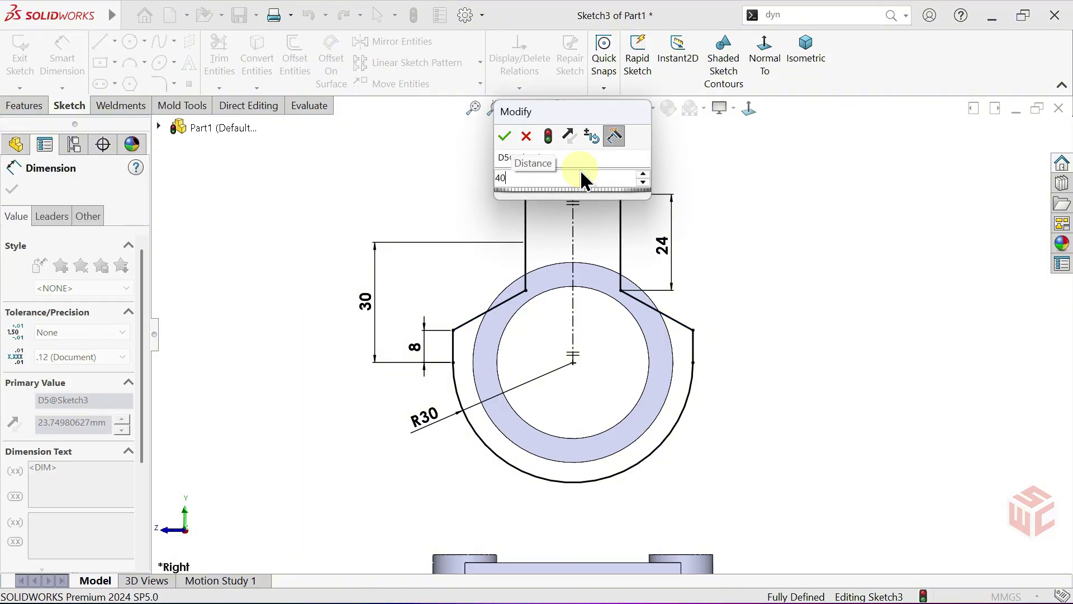
key(Return)
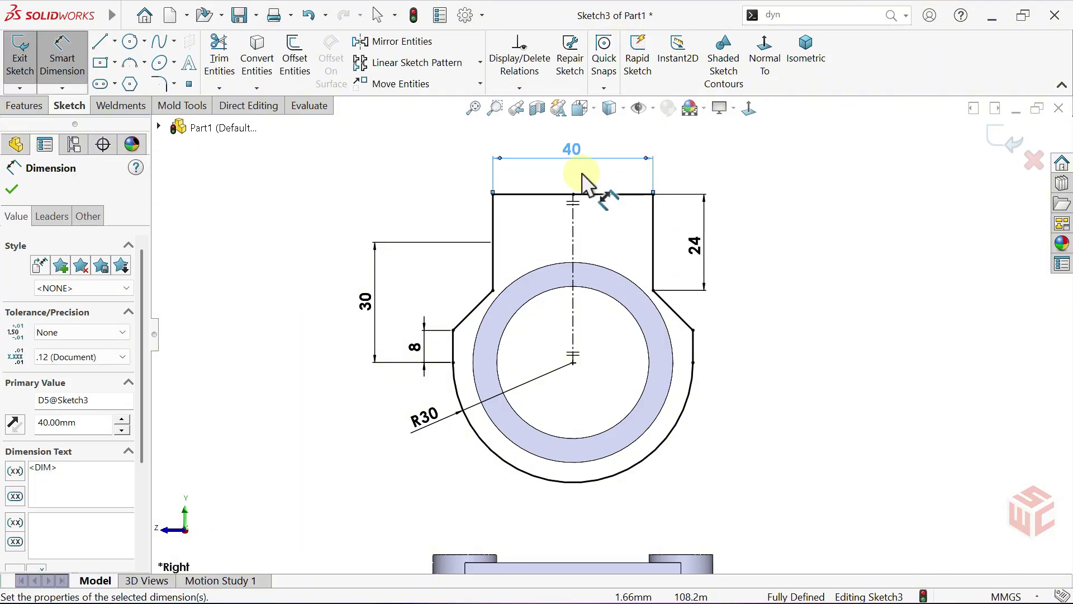
Exit dimensioning and select the boss's outer Ø50 circle.
right_click(601, 222)
click(622, 271)
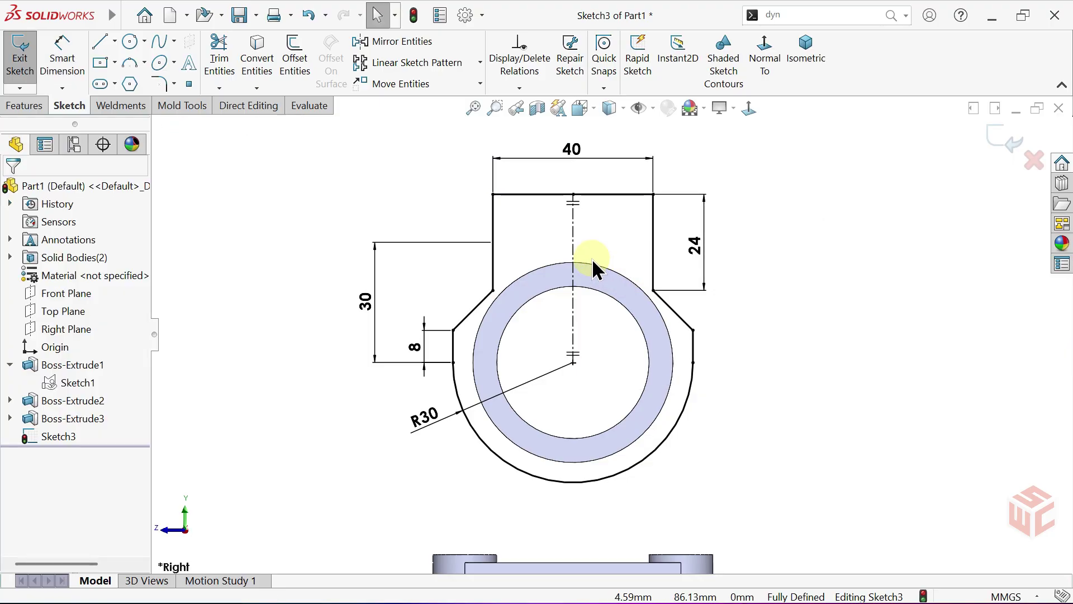
scroll(596, 246, down, 2)
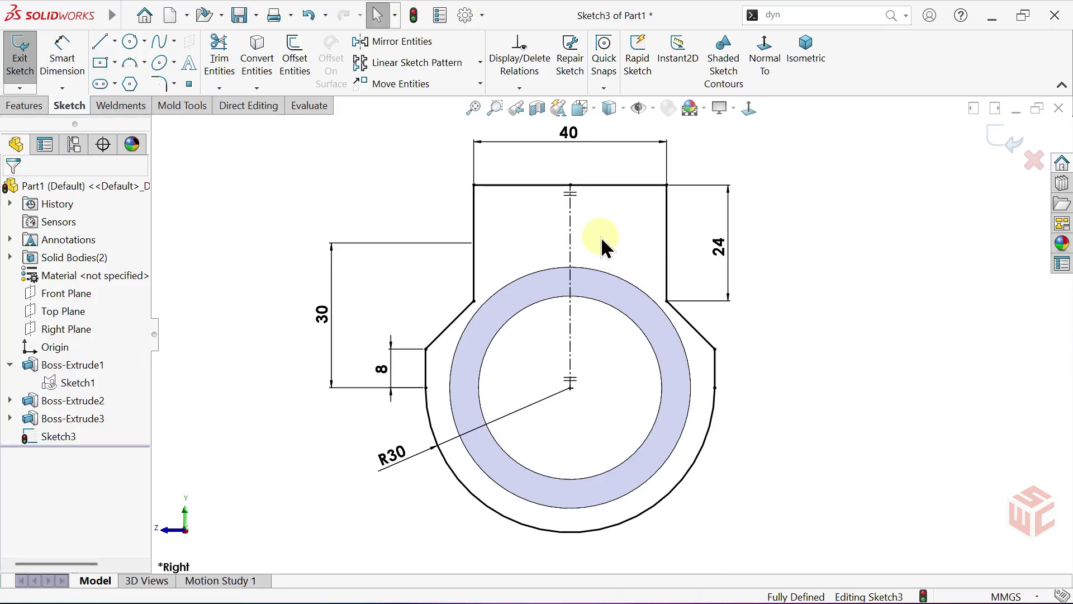
click(606, 273)
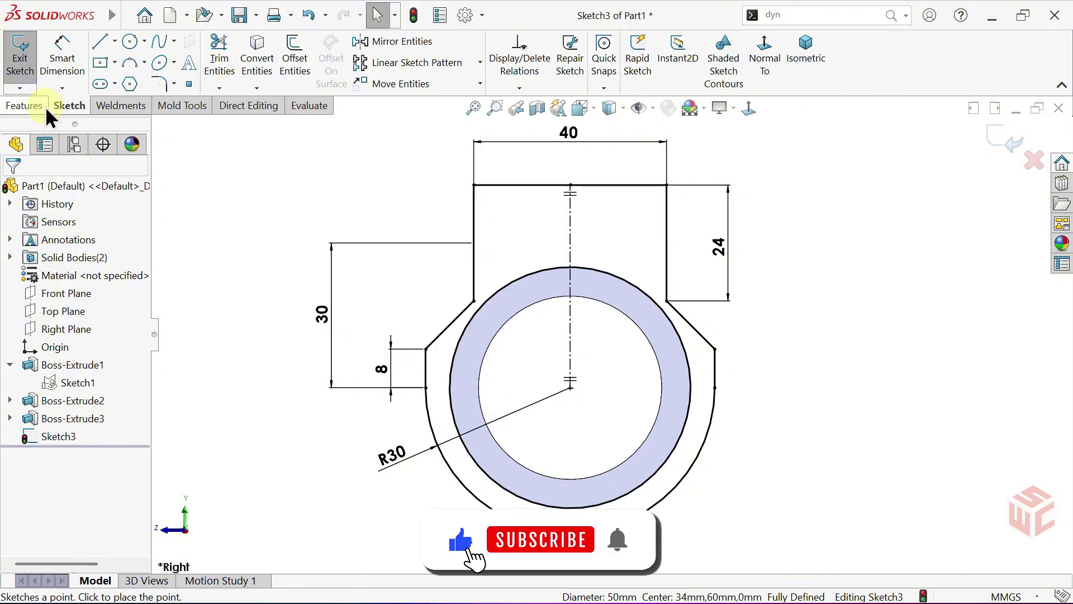
Extrude the clamp sketch 24 mm Mid Plane into the housing block.
click(25, 106)
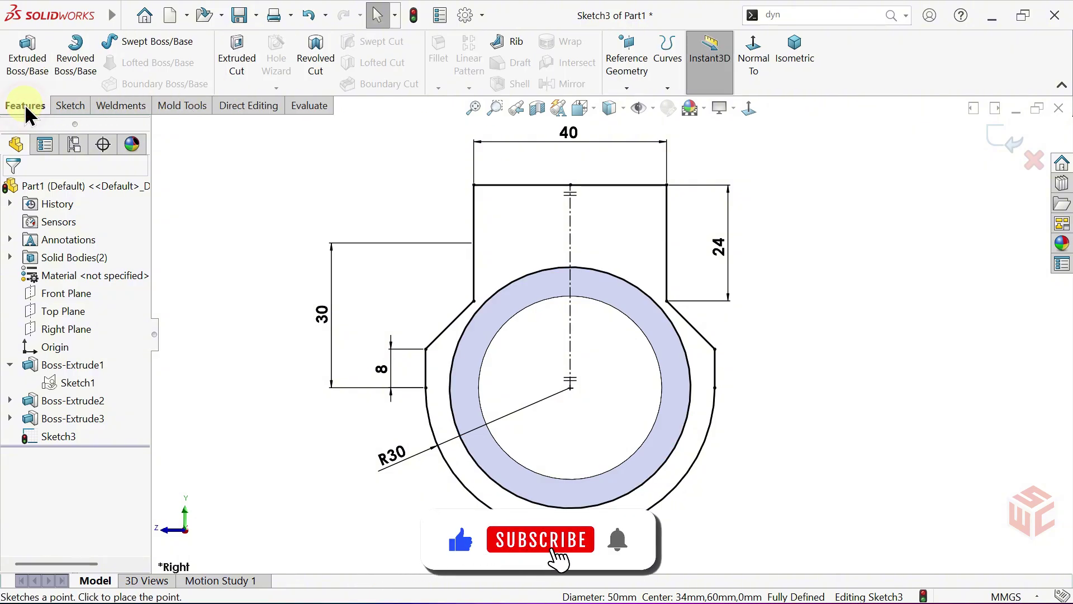
click(24, 70)
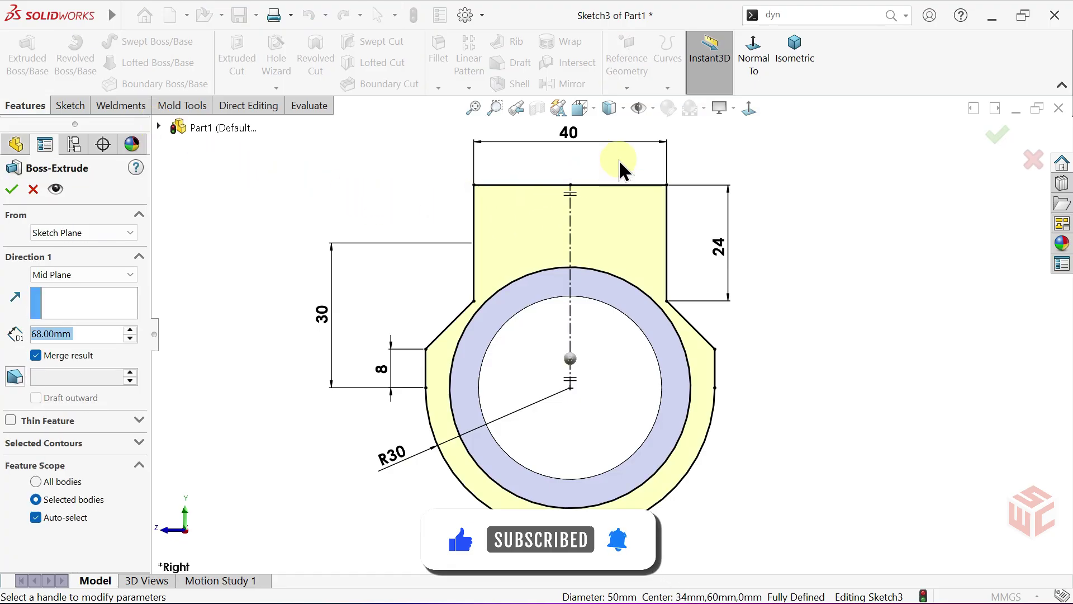
click(792, 78)
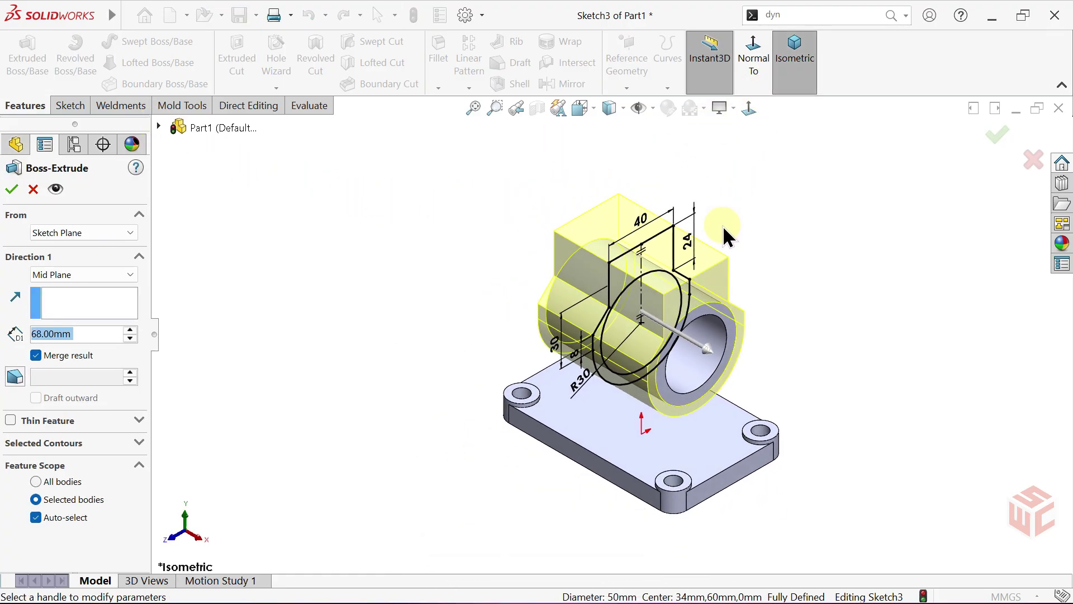
scroll(656, 277, down, 3)
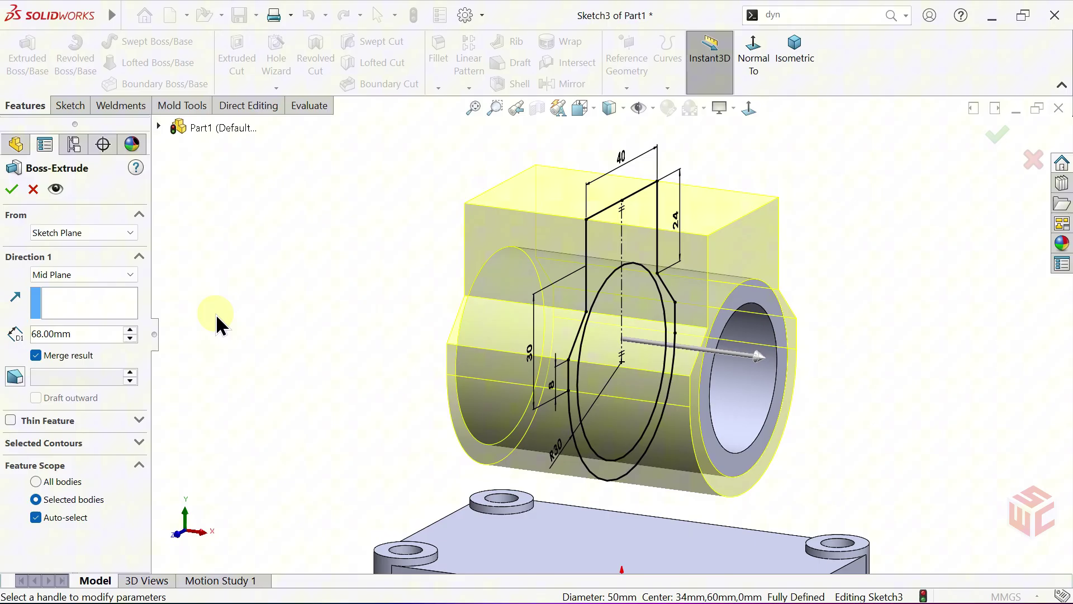
click(83, 276)
click(83, 361)
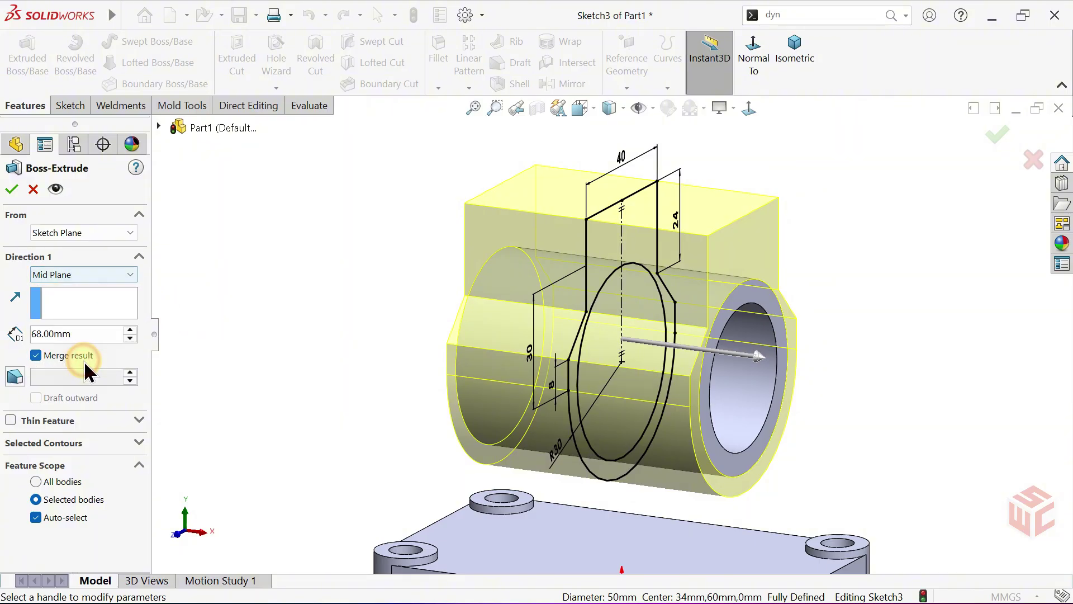
double_click(86, 334)
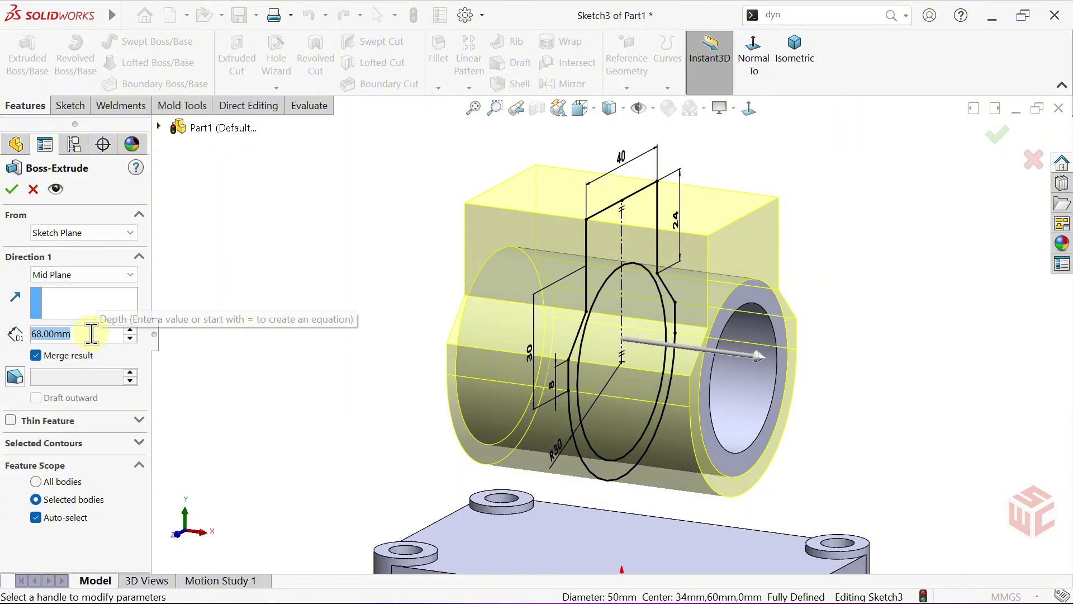
text(24)
key(Return)
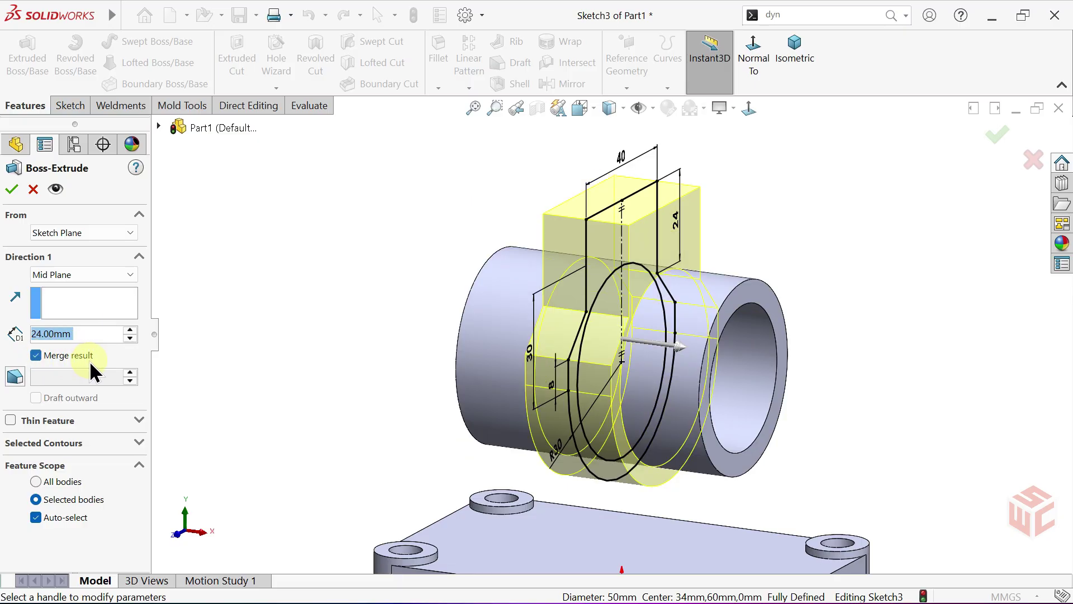
click(14, 190)
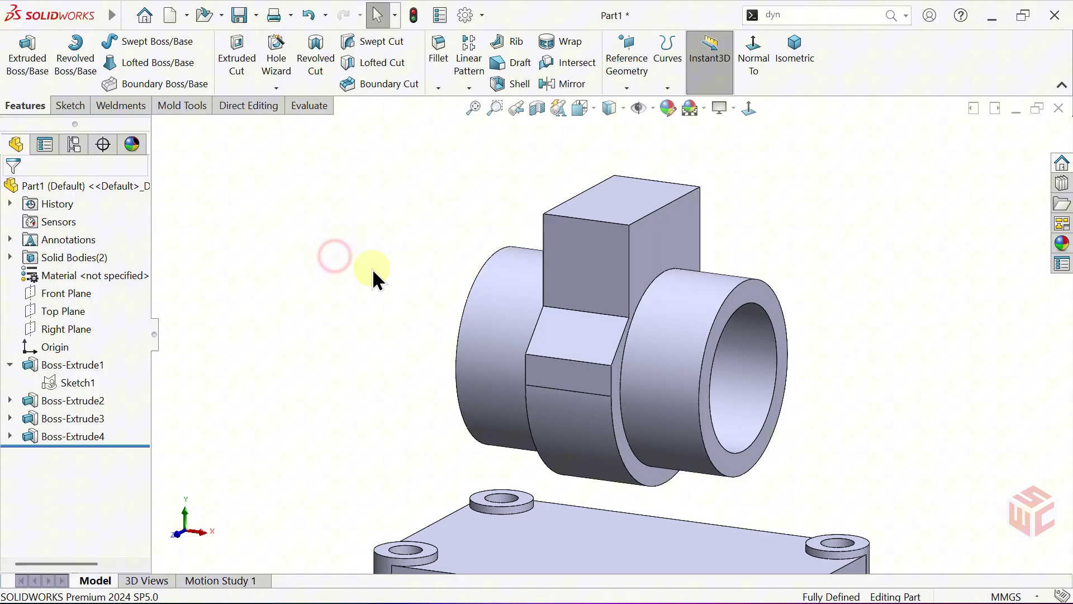
middle_drag(372, 270, 434, 299)
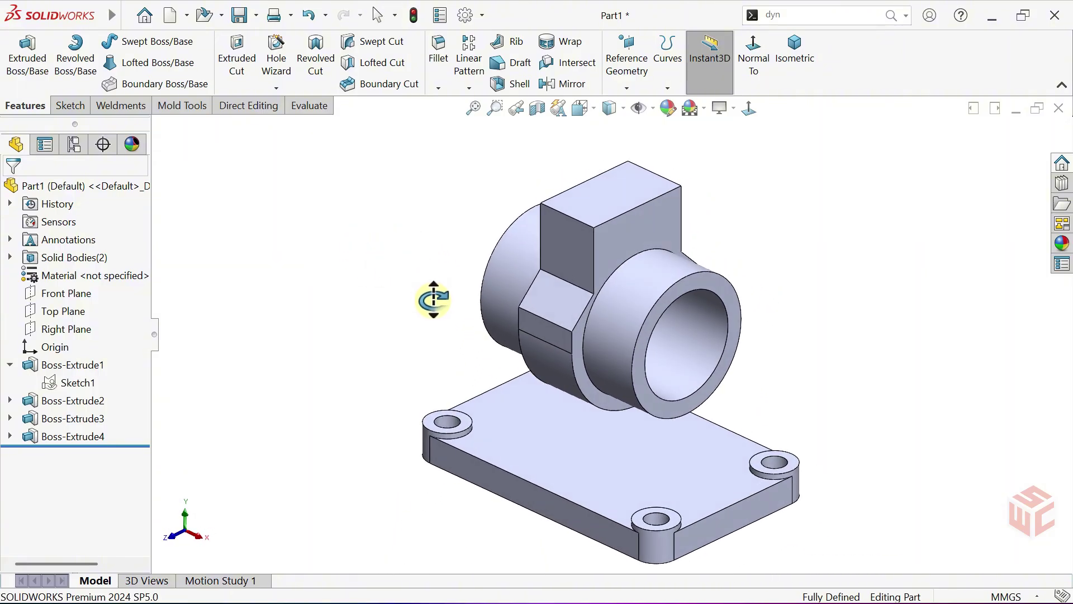
Apply a full round fillet over the block top using its back, top and front faces.
click(439, 62)
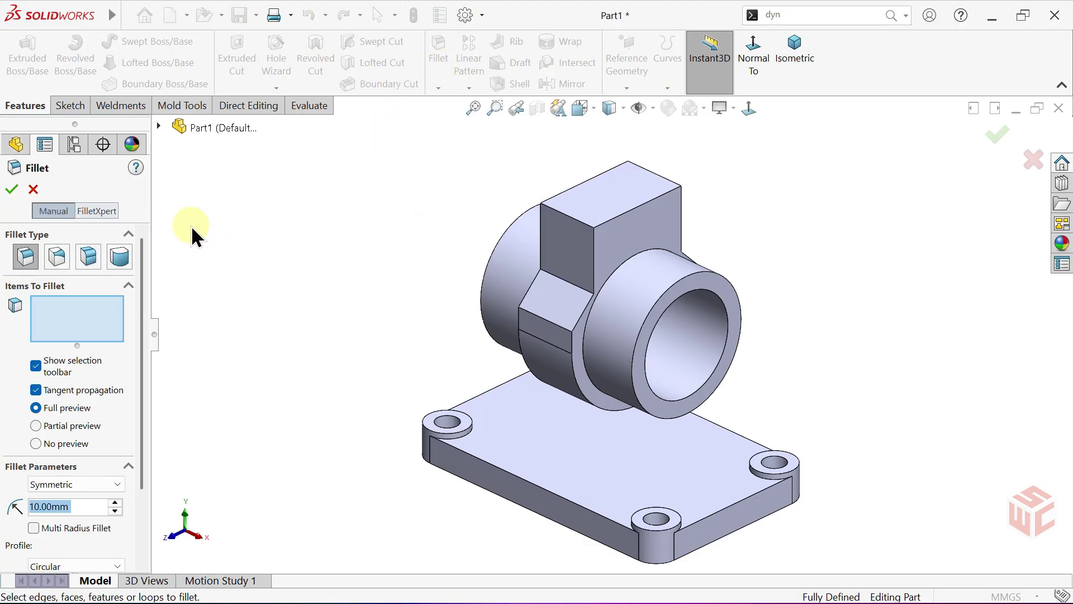
click(121, 258)
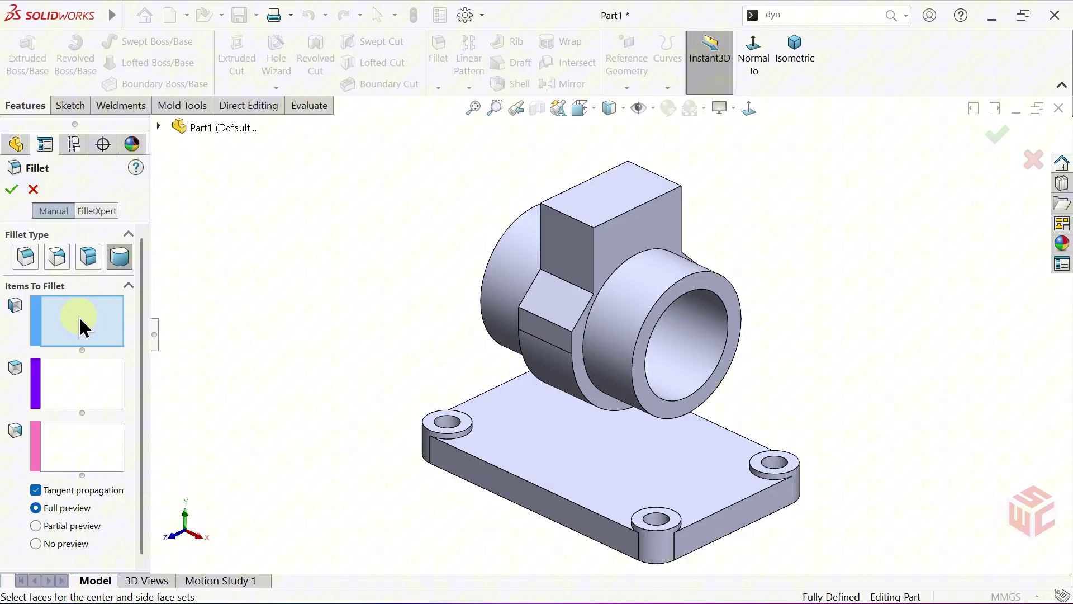
click(613, 239)
click(96, 372)
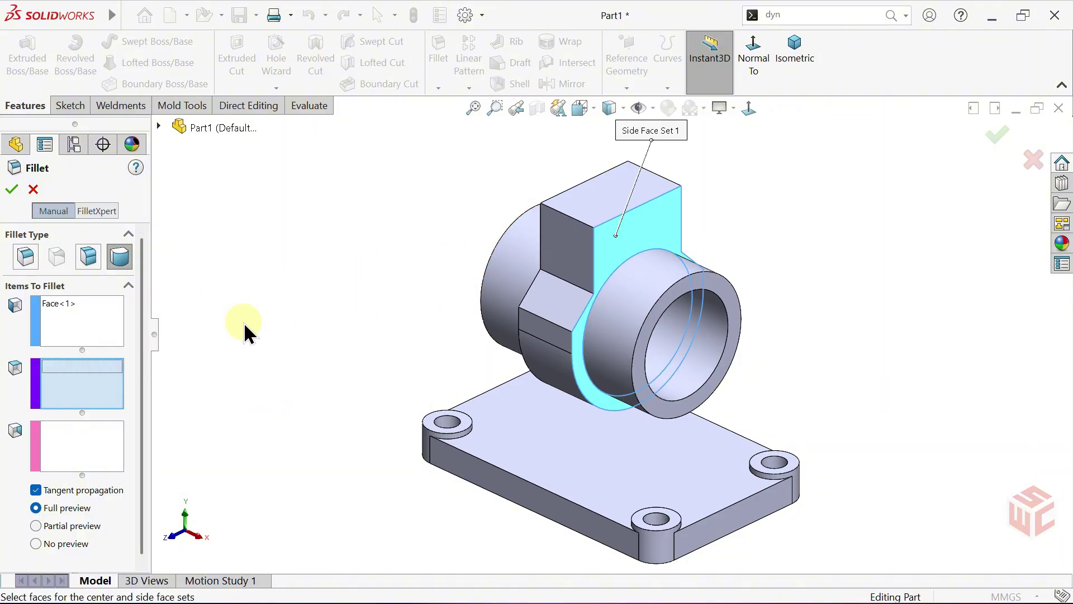
click(584, 212)
middle_drag(561, 247, 414, 324)
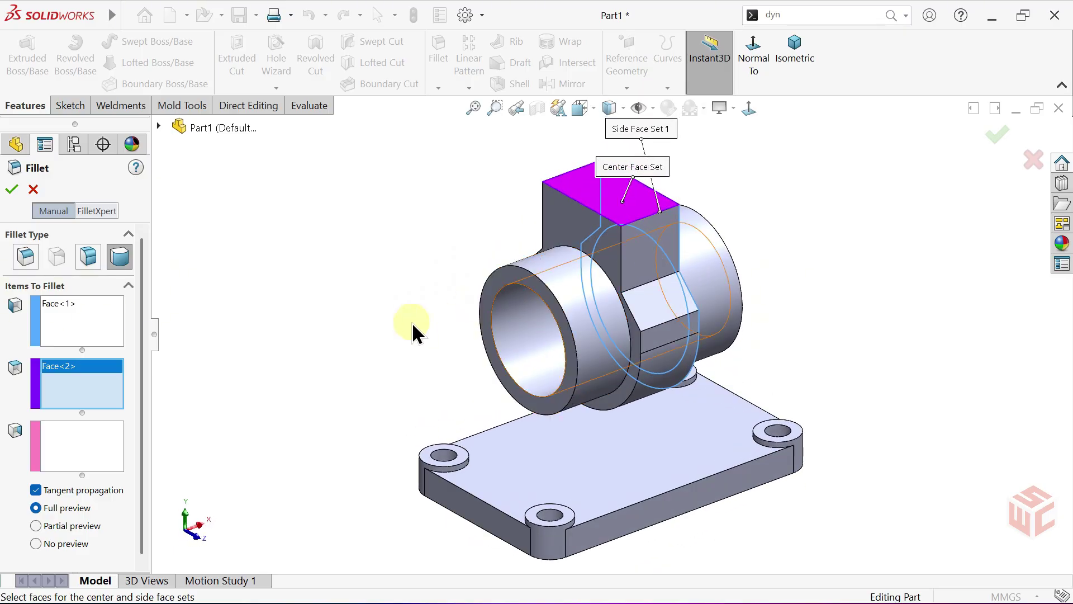
click(84, 432)
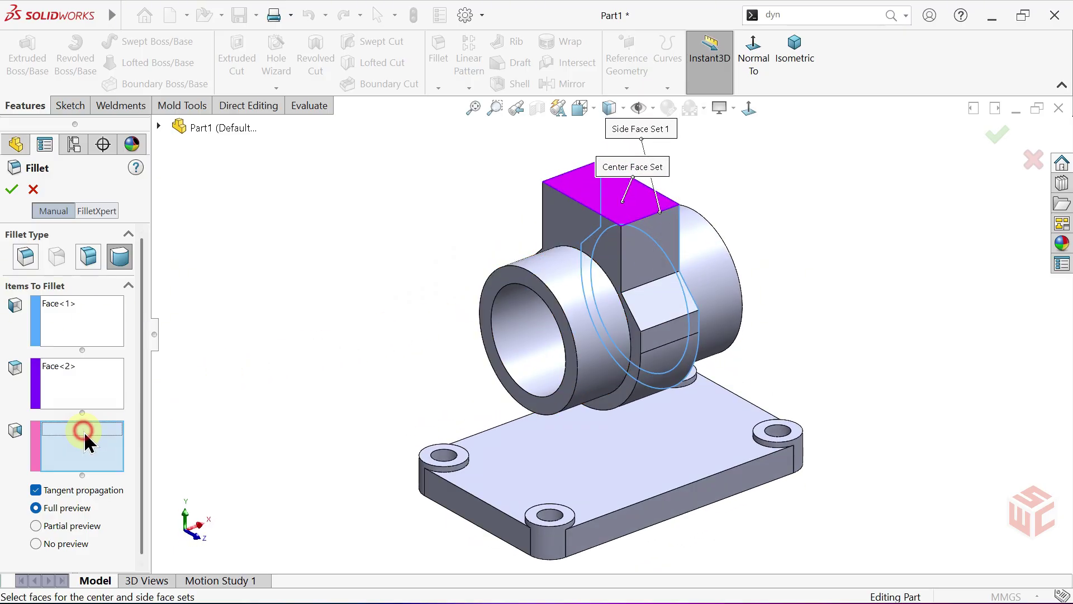
click(572, 219)
scroll(634, 317, down, 4)
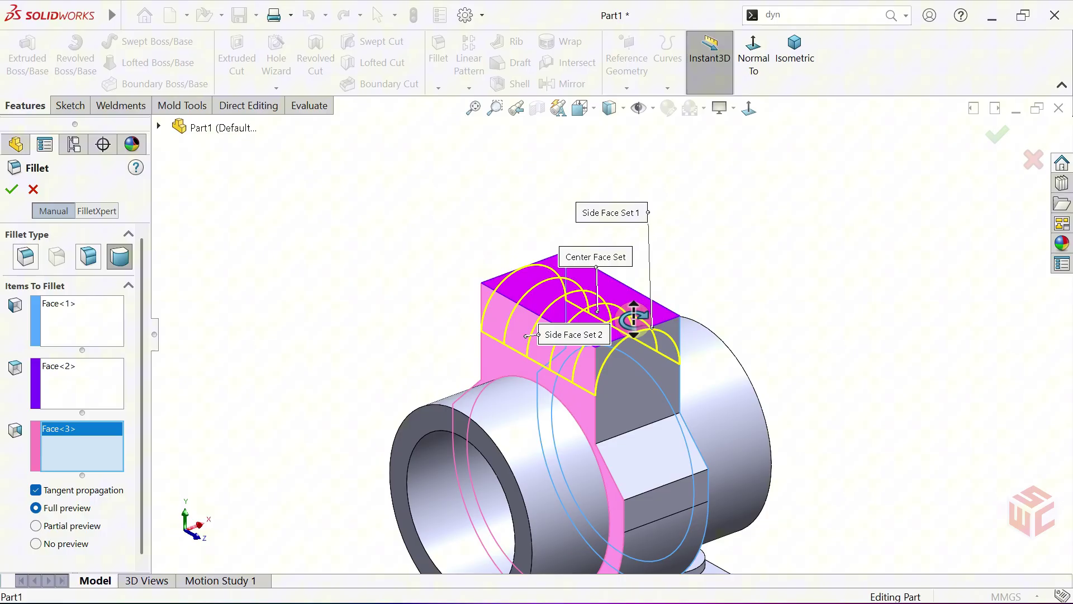
middle_drag(633, 317, 603, 291)
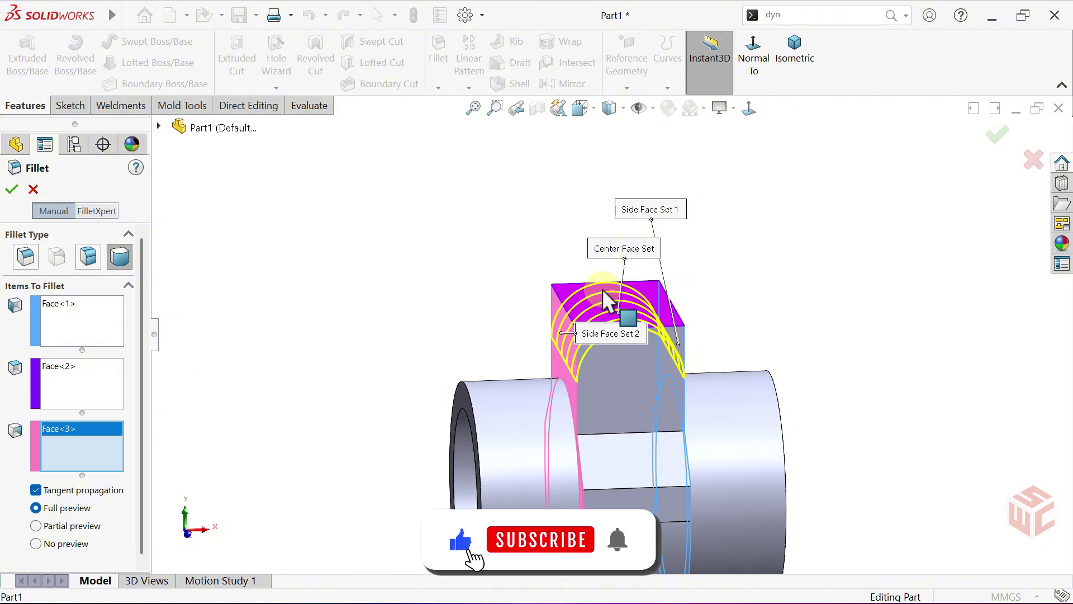
click(10, 190)
middle_drag(469, 262, 539, 262)
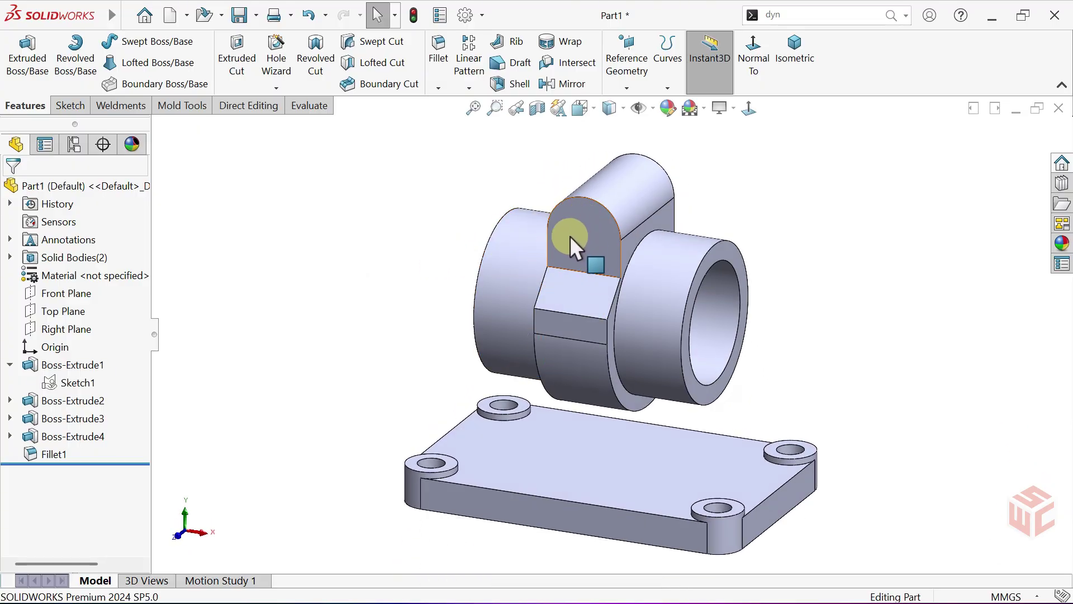
View the rounded block's front face normal, zoom to fit, and launch Hole Wizard.
click(589, 226)
click(752, 109)
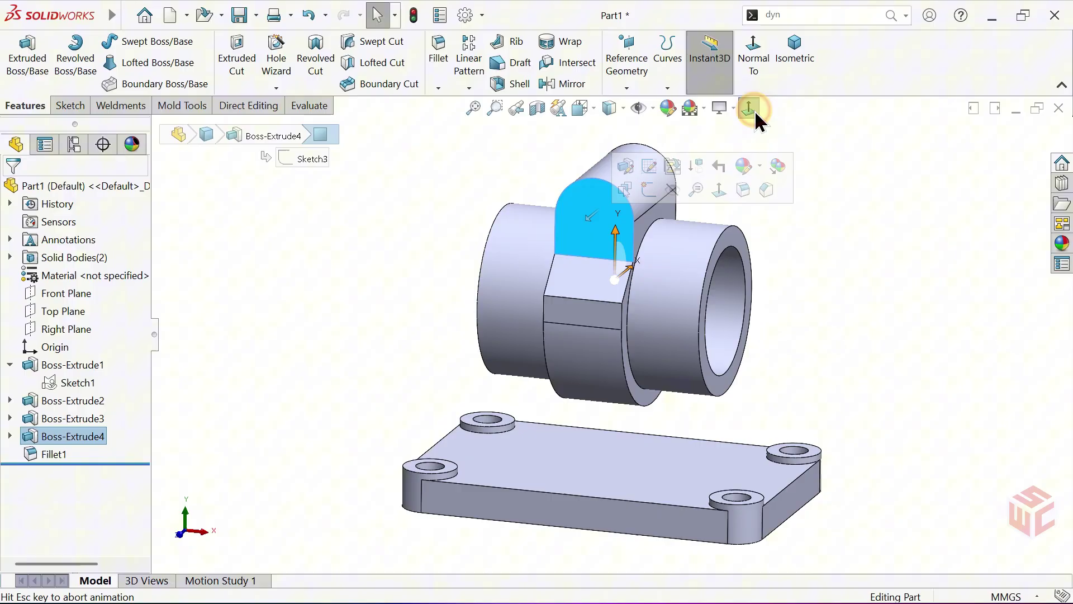
click(724, 192)
shift+middle_drag(723, 192, 673, 255)
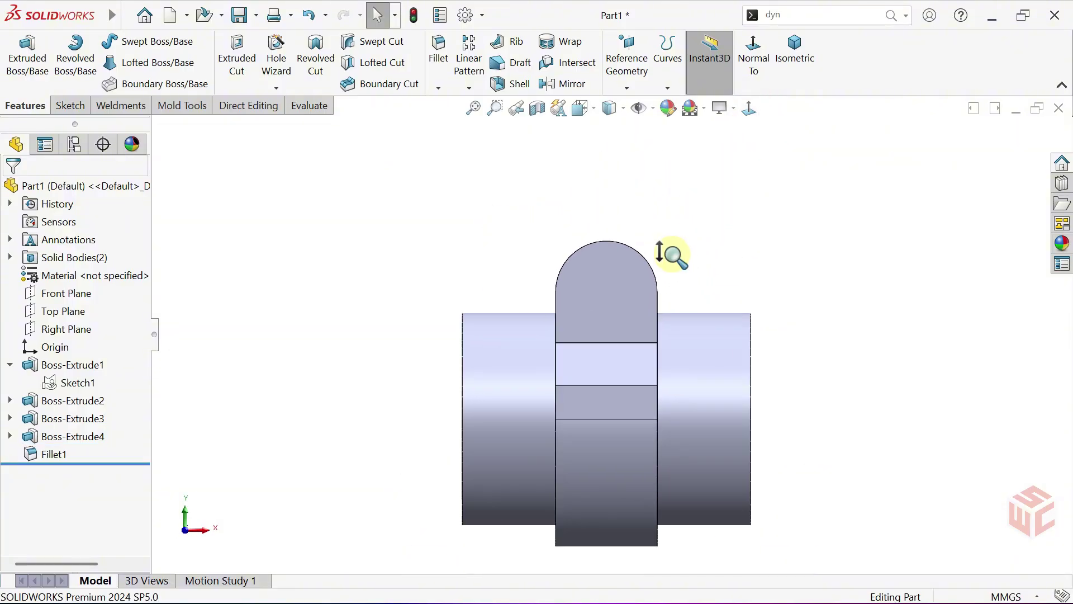
scroll(666, 253, down, 3)
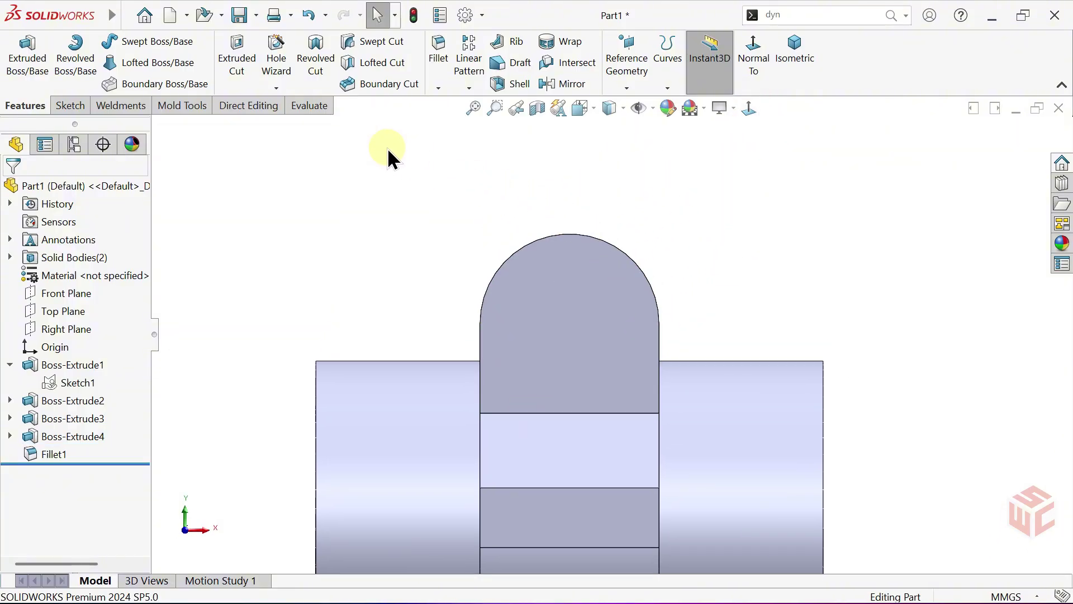
click(281, 72)
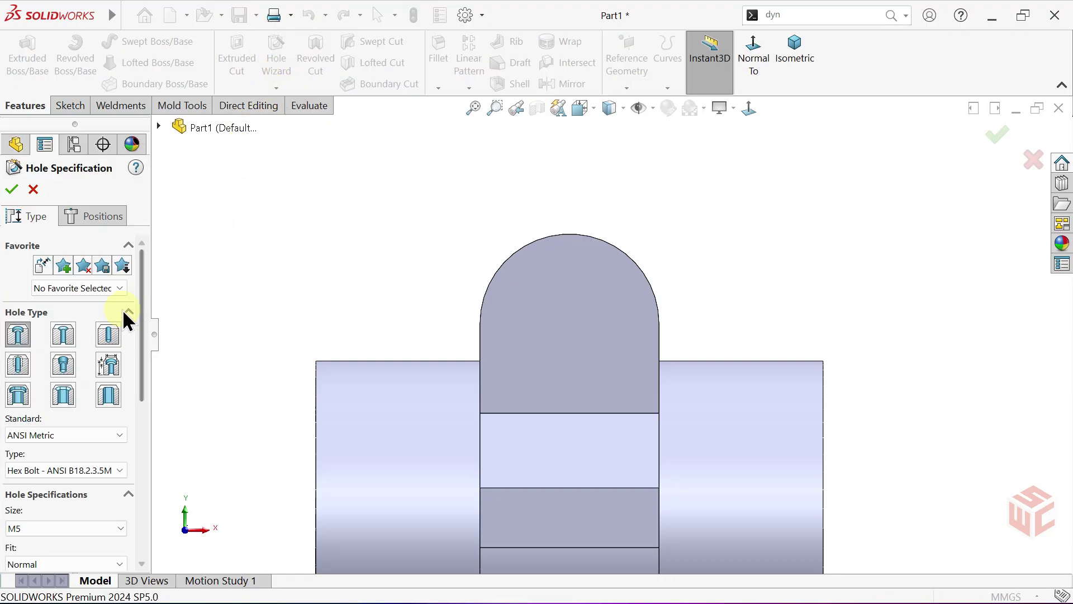
Set a plain Drill sizes hole at Ø11.0, then move to hole positioning.
click(109, 335)
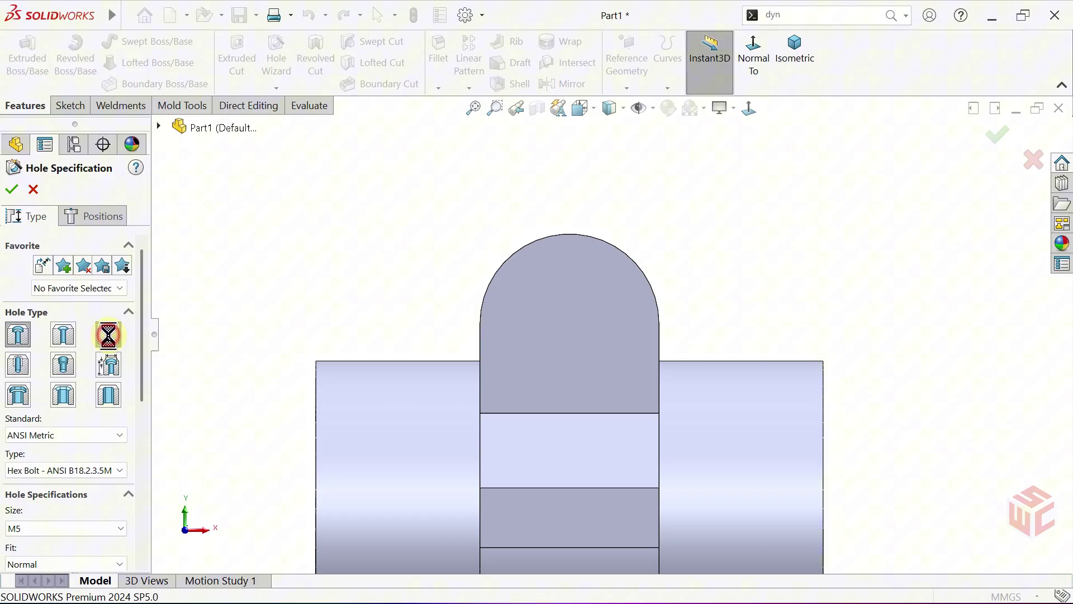
drag(140, 324, 139, 373)
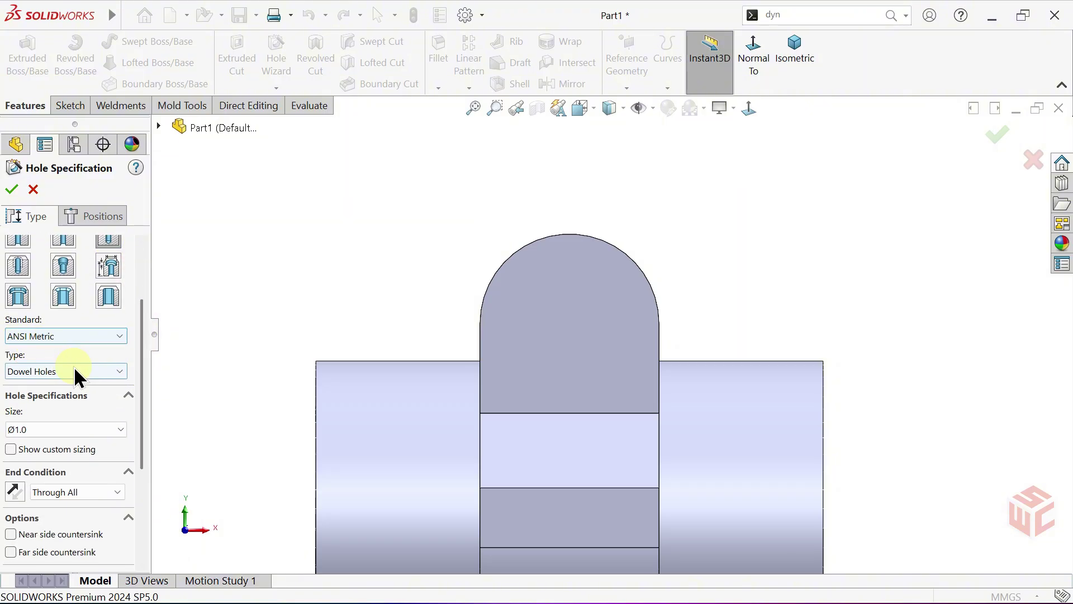
click(74, 369)
click(64, 398)
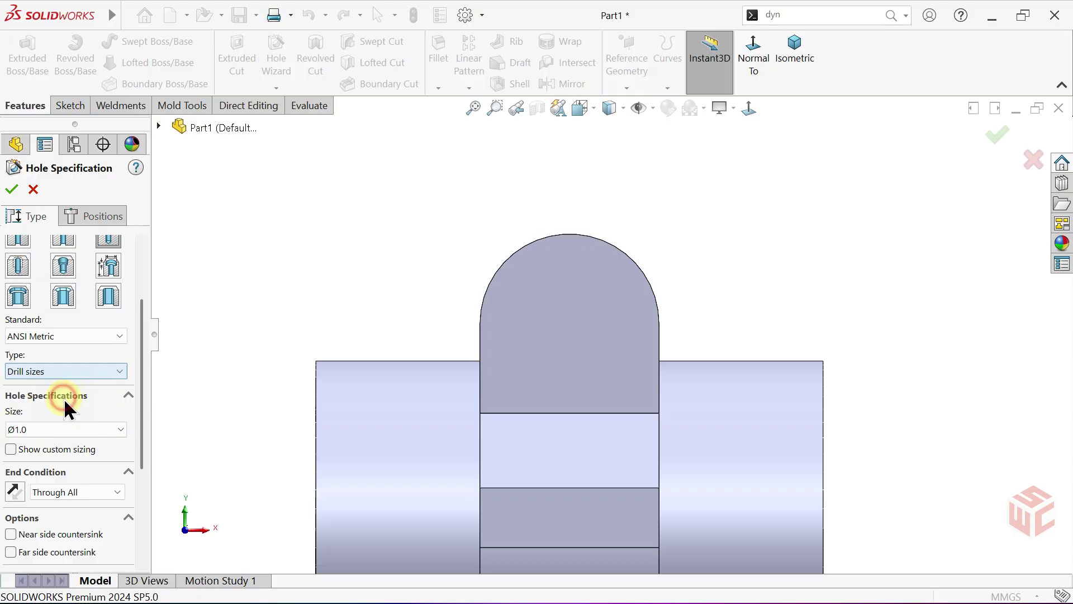
drag(138, 388, 120, 445)
click(58, 369)
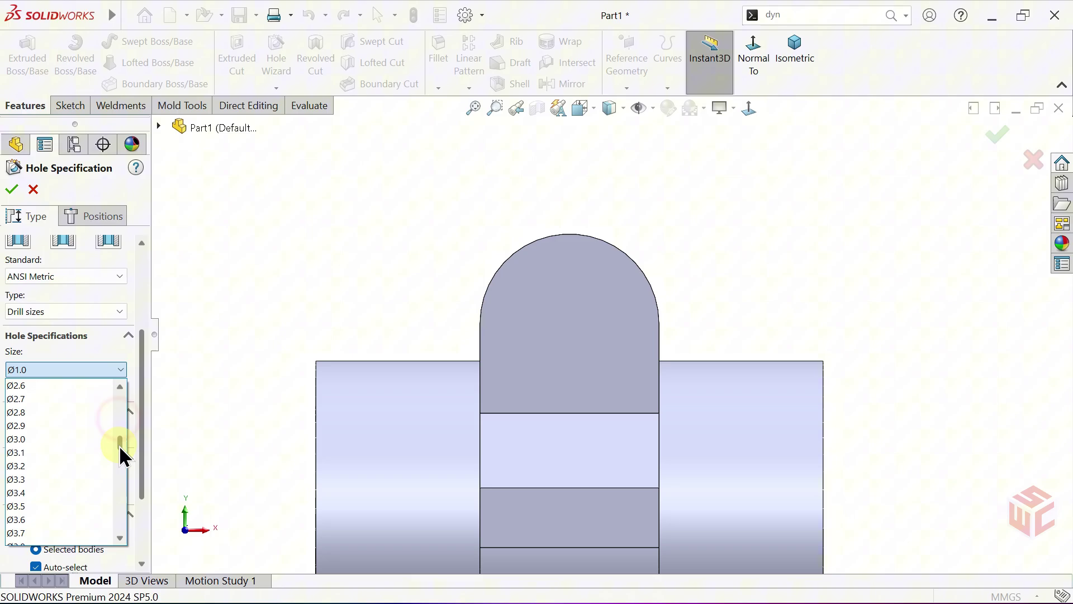
drag(119, 482, 114, 494)
click(63, 492)
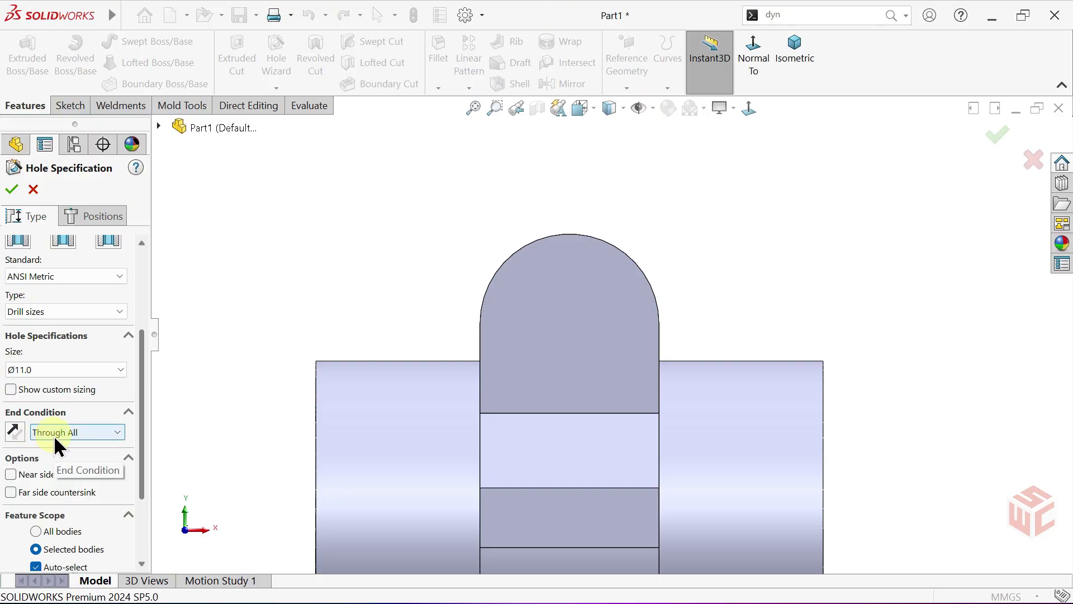
click(92, 220)
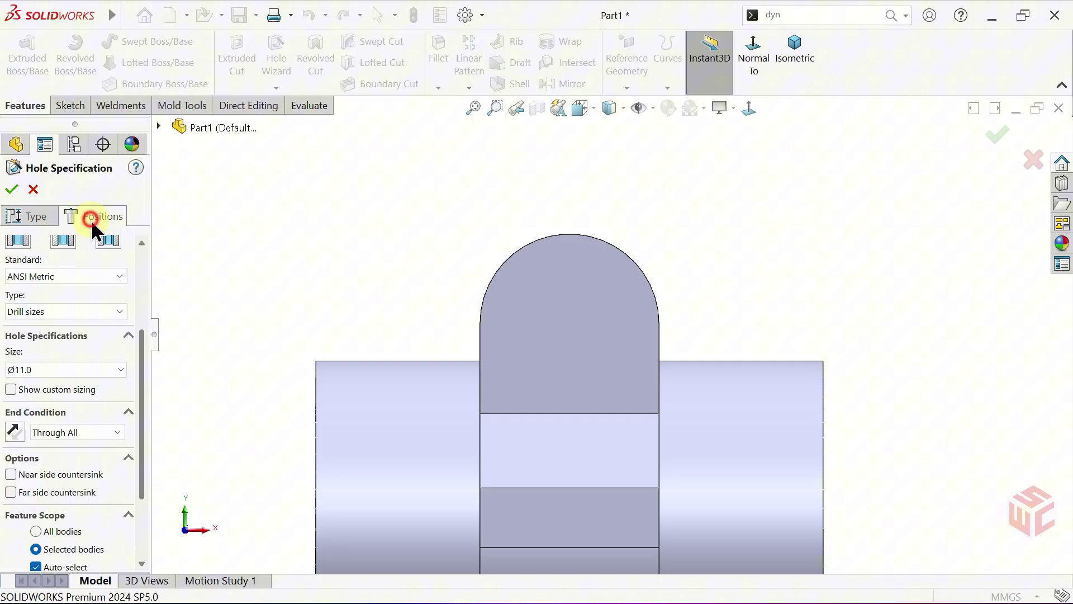
Place the Ø11.0 hole at the centre of the rounded block's top arc and create it.
click(573, 345)
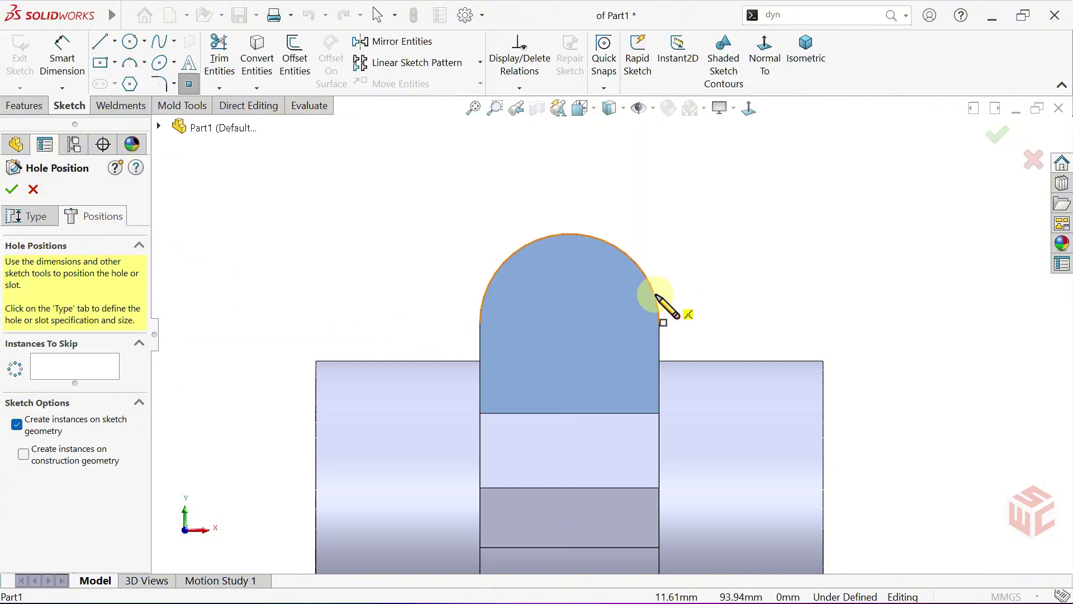
click(569, 324)
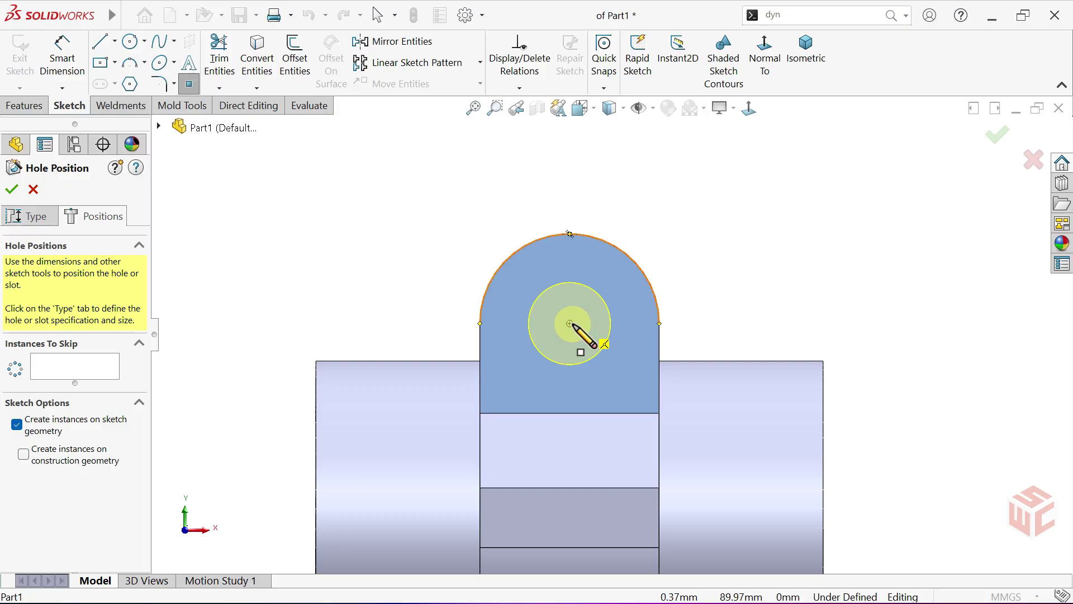
click(570, 323)
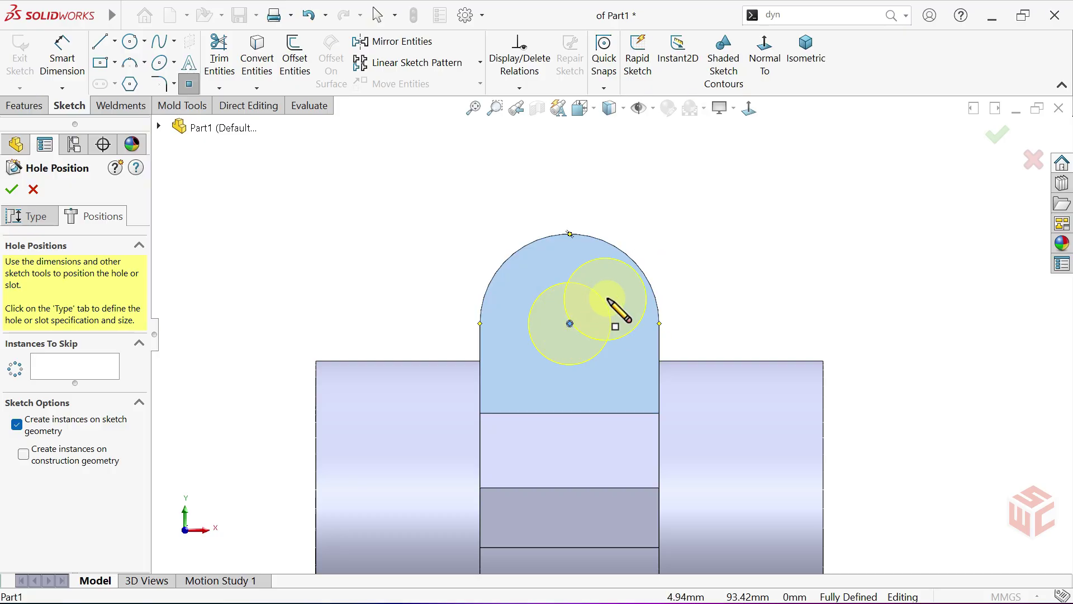
key(Escape)
scroll(611, 296, up, 2)
mouse_move(610, 297)
middle_down()
mouse_move(552, 318)
mouse_move(400, 307)
mouse_move(444, 316)
middle_up()
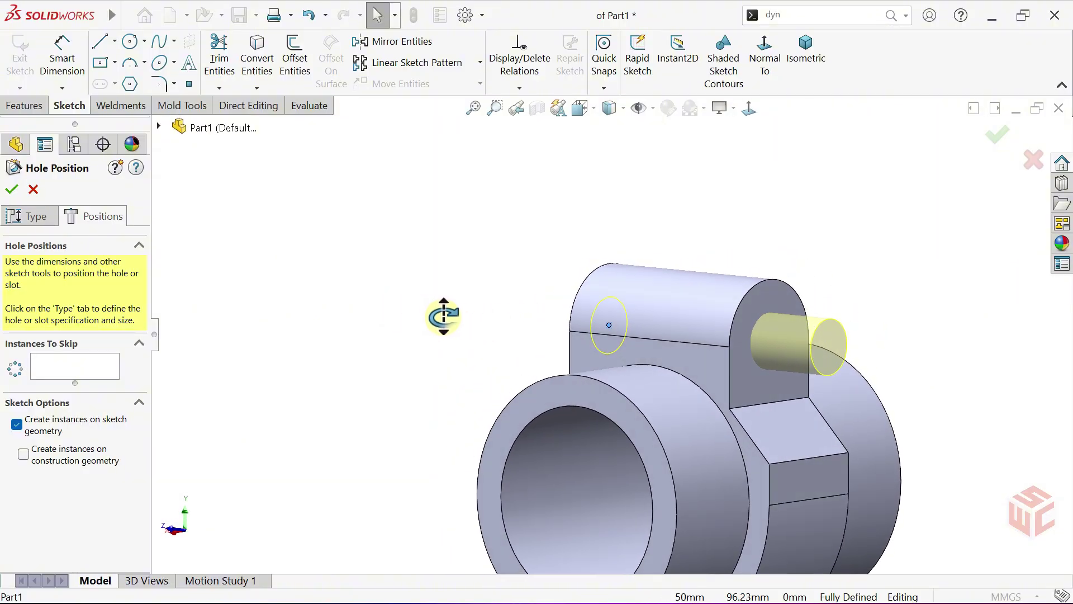
click(11, 189)
ctrl+middle_drag(479, 283, 608, 373)
Start a sketch on the base plate's top face and draw a centre rectangle at the origin.
click(589, 423)
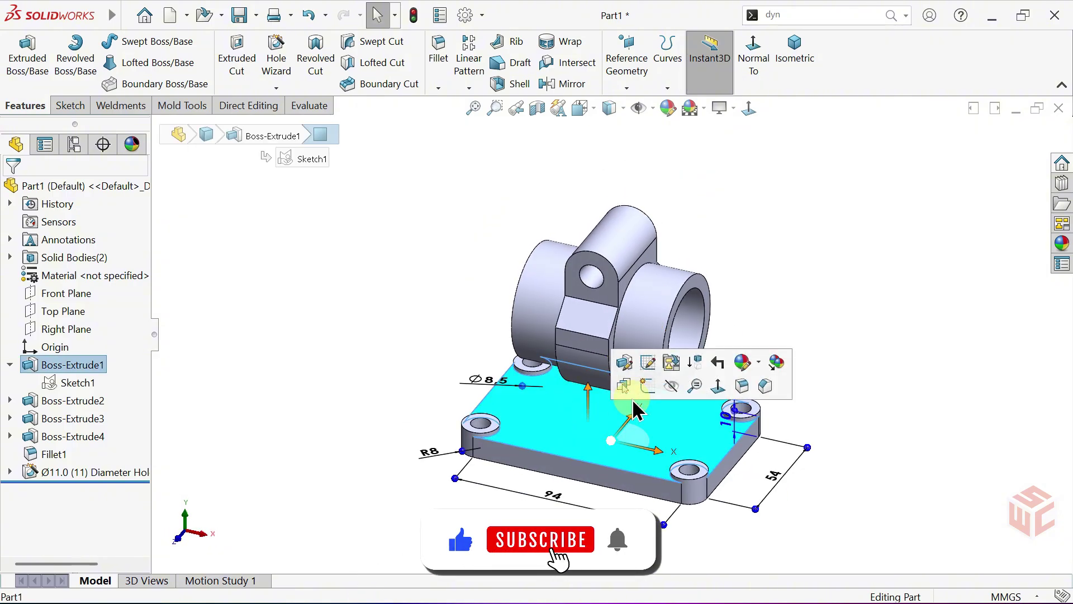
click(648, 385)
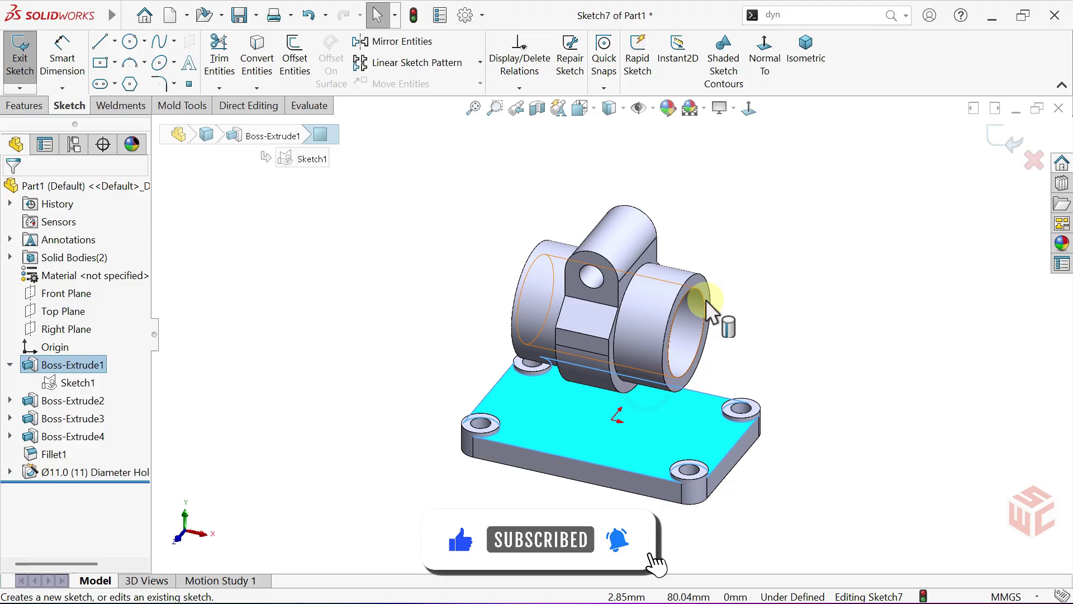
click(748, 110)
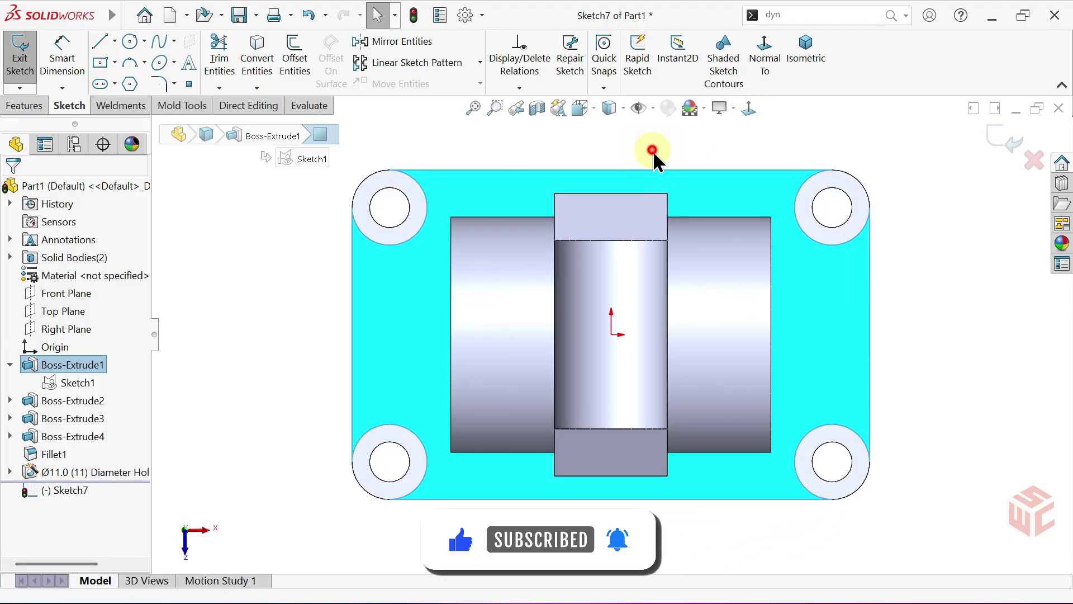
click(654, 157)
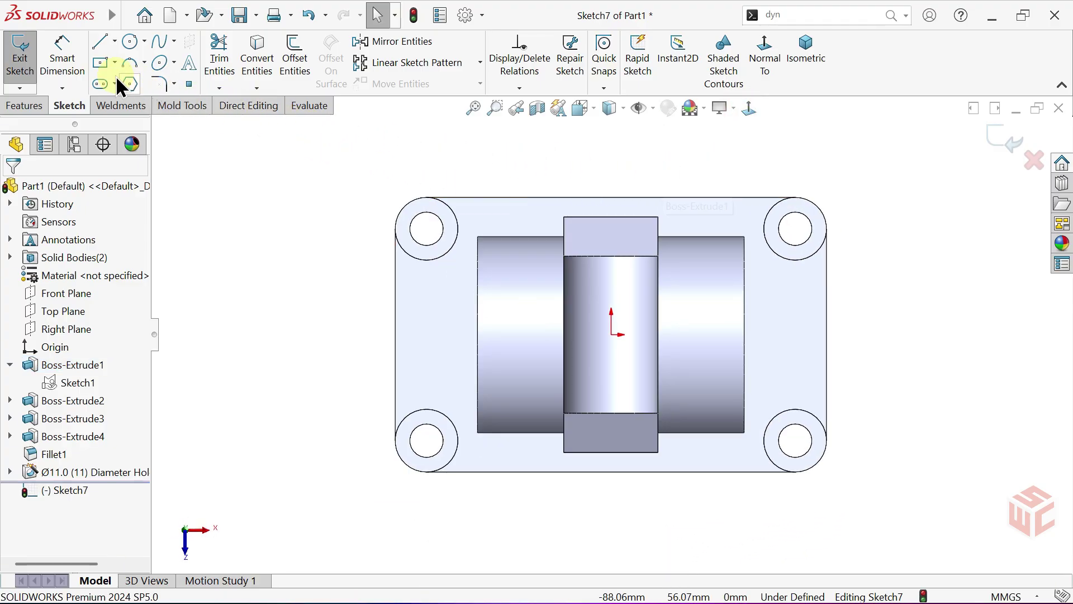
click(101, 63)
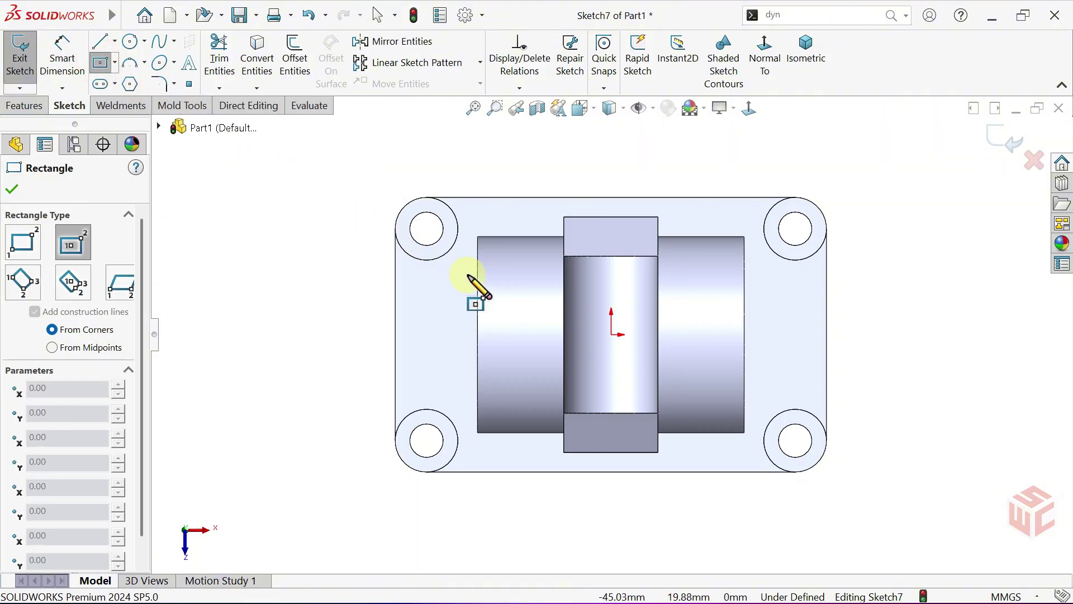
click(612, 334)
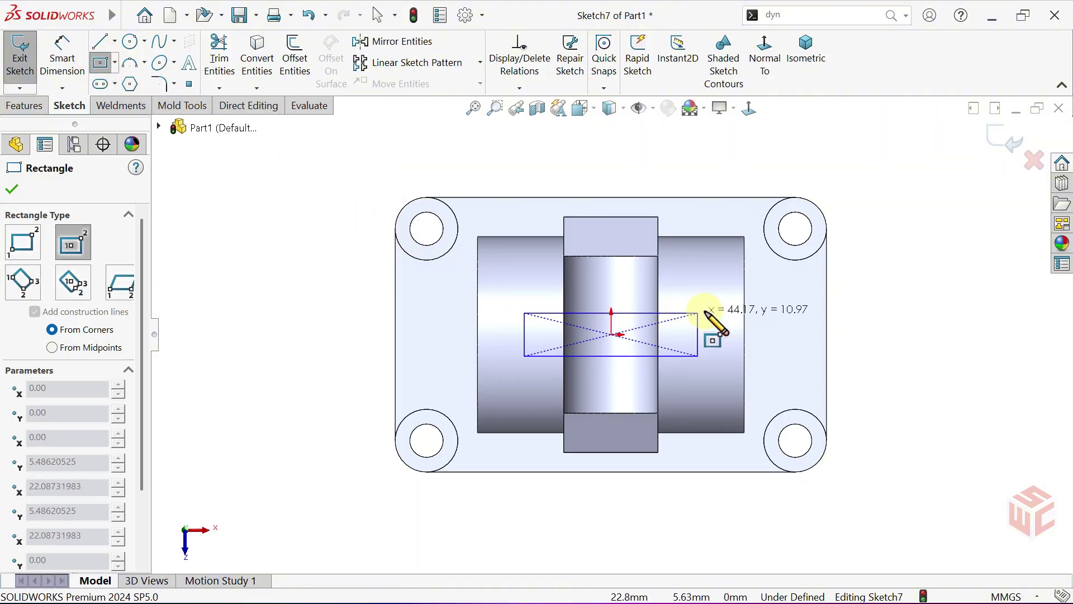
click(725, 314)
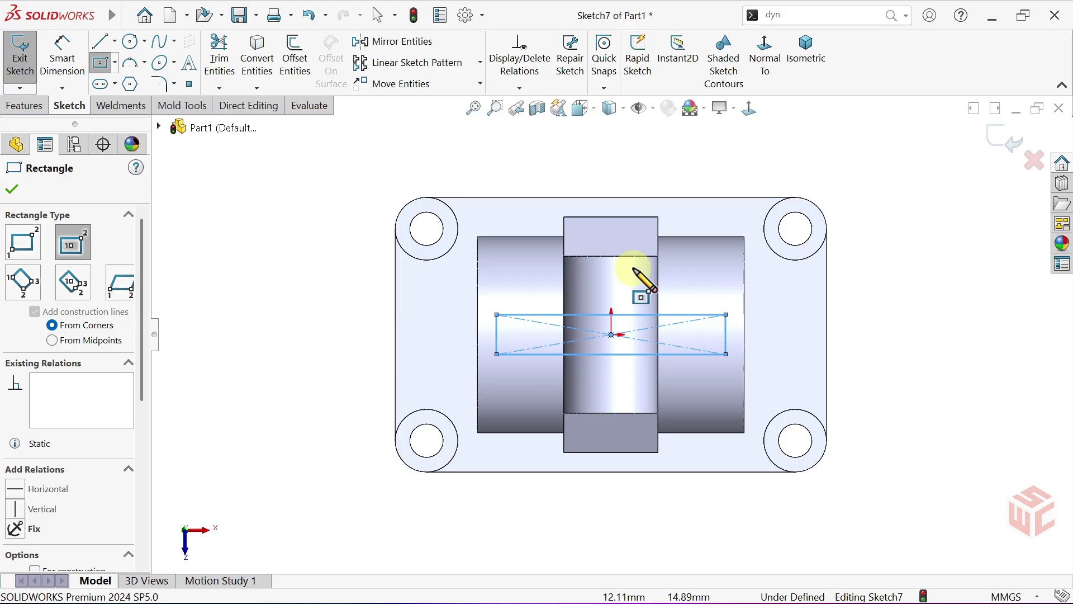
Dimension the rectangle 8 mm high and 56 mm wide.
click(63, 65)
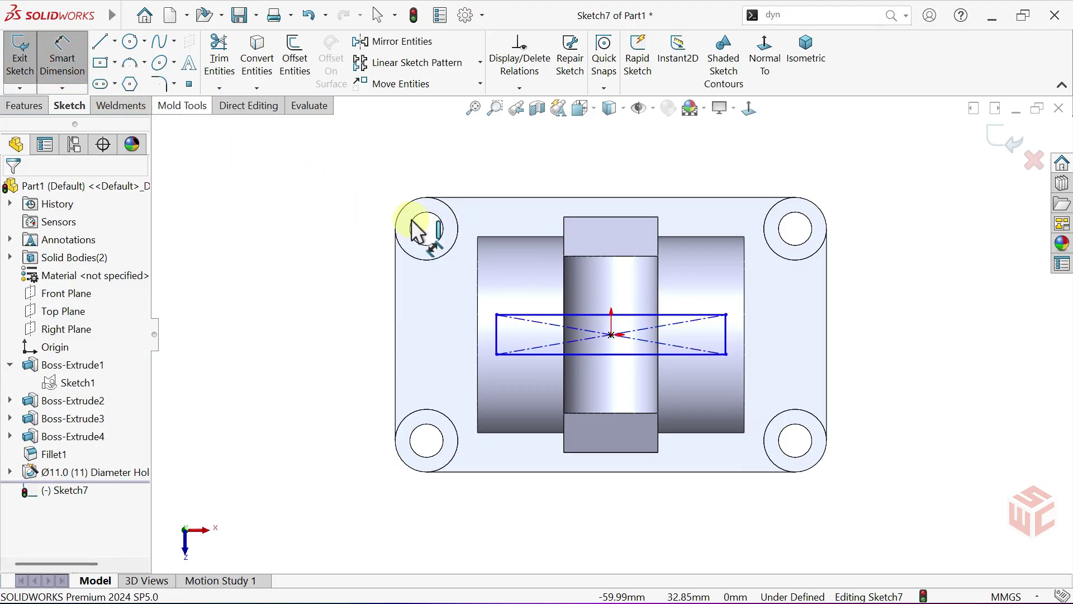
click(726, 338)
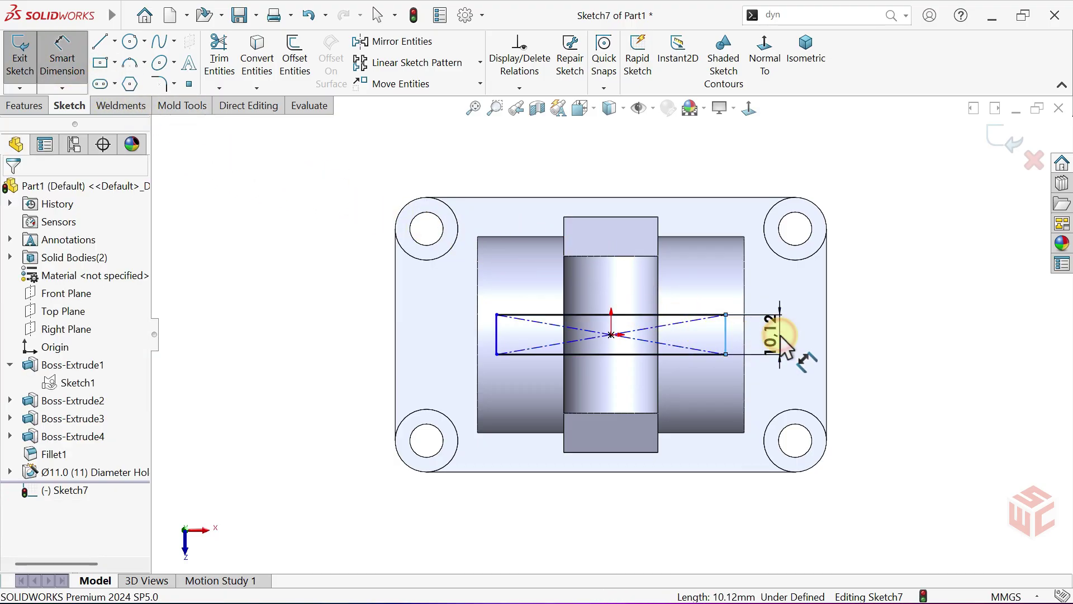
click(777, 338)
text(8)
key(Return)
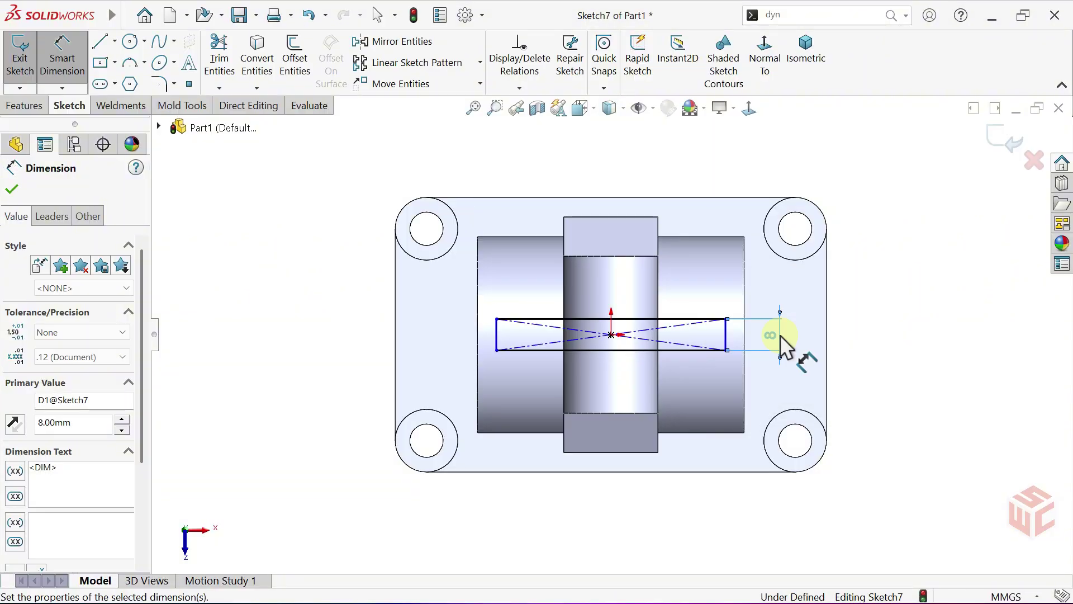
click(677, 351)
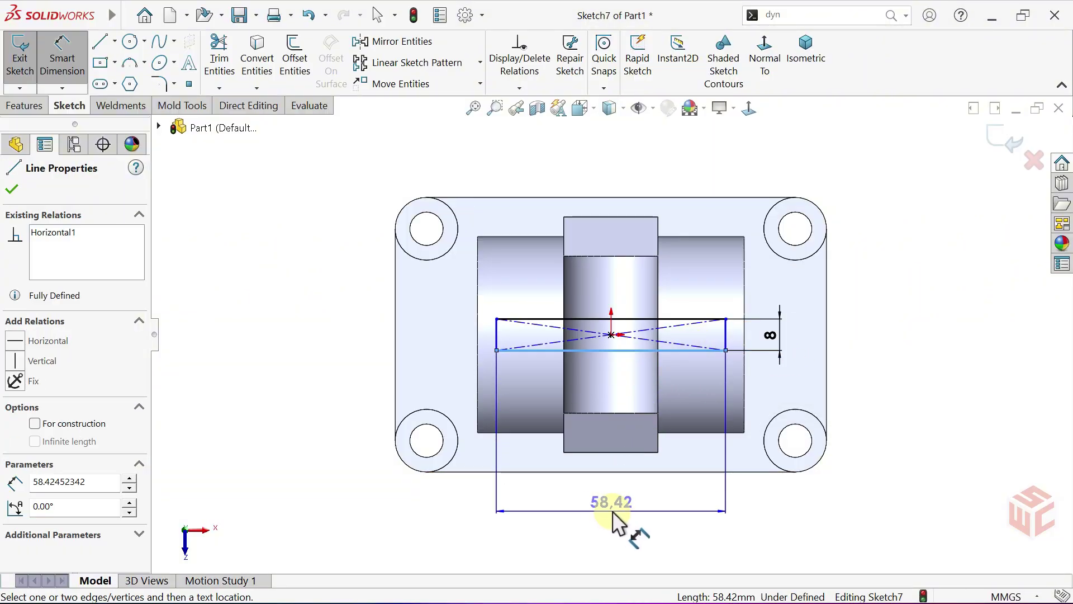
click(624, 530)
text(56)
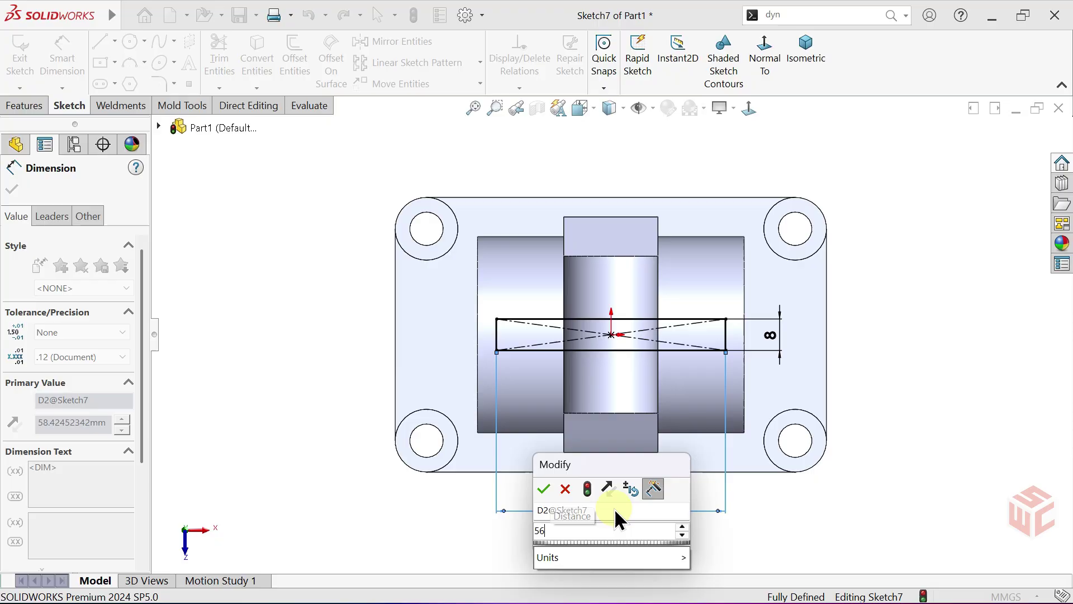
key(Return)
right_click(631, 503)
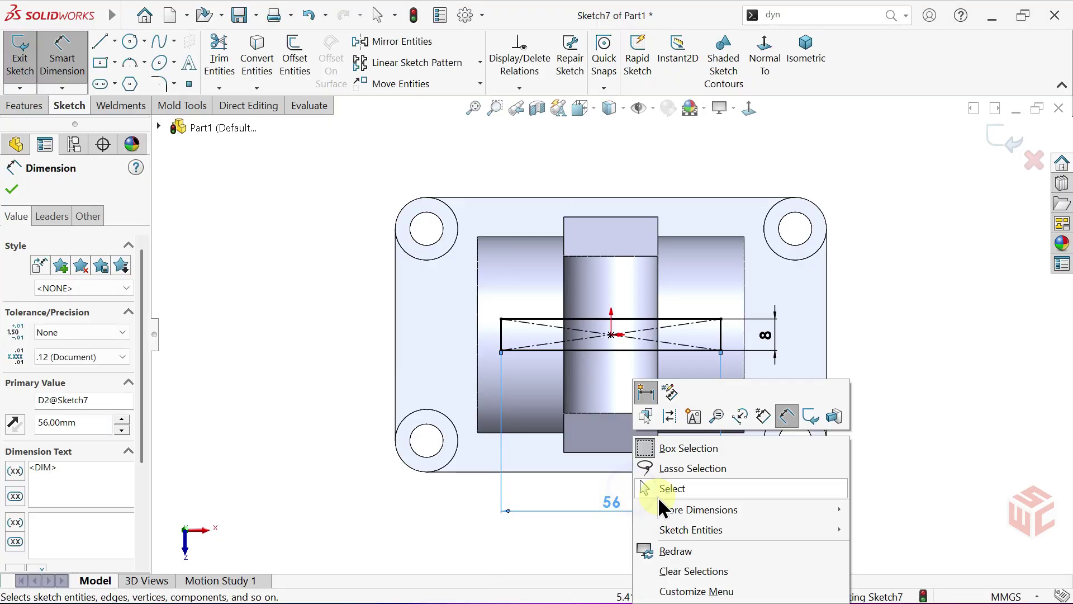
click(670, 488)
middle_drag(670, 489, 640, 293)
Extrude the 56 × 8 rectangle Up To Body, ending at the upper housing, then view isometric.
key(ctrl+Up)
key(ctrl+Up)
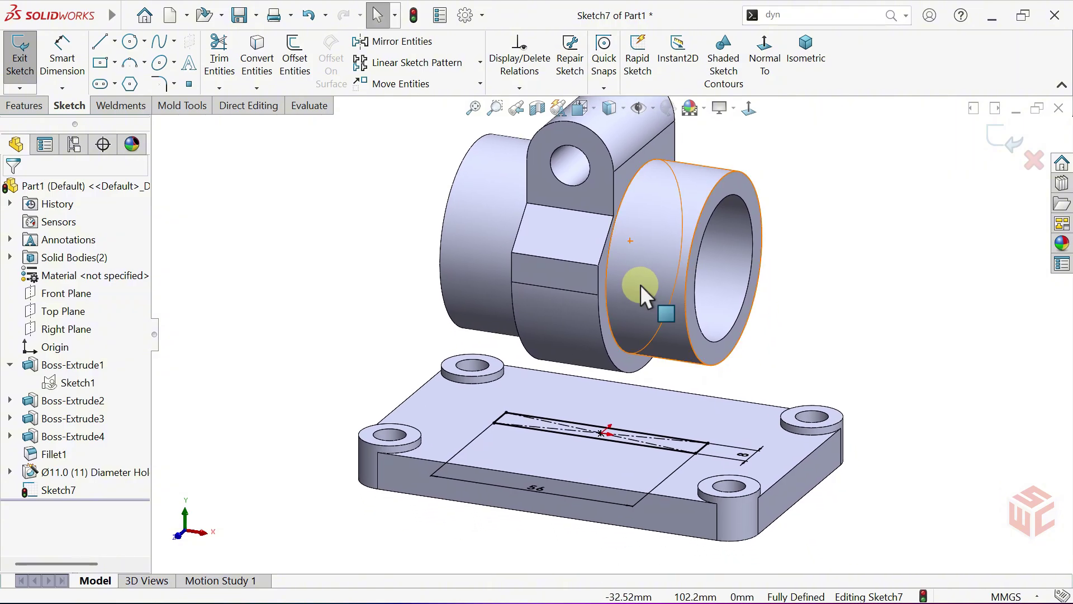
click(27, 105)
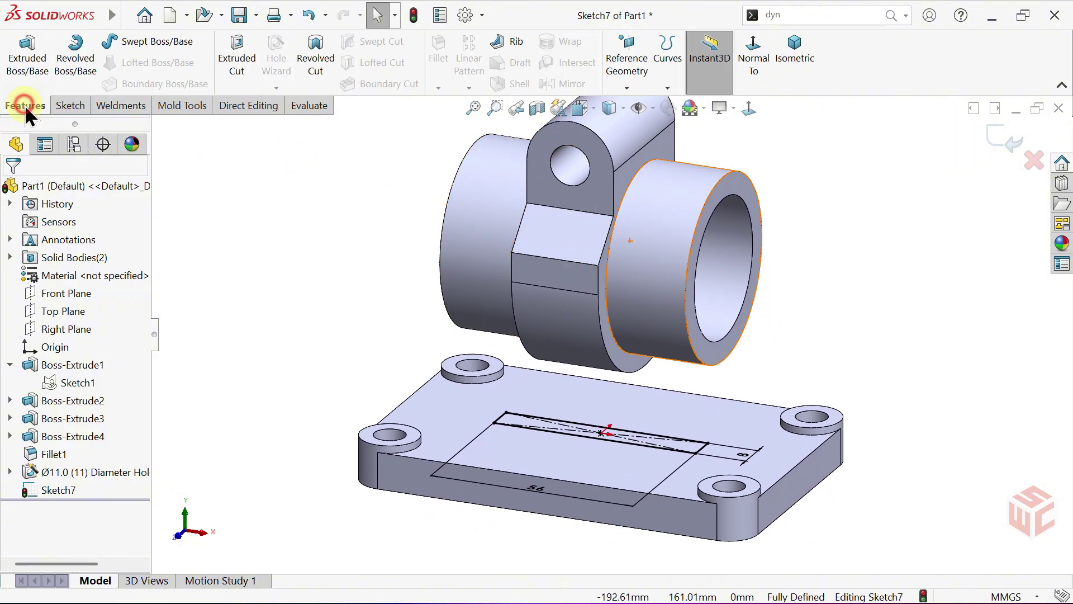
click(23, 81)
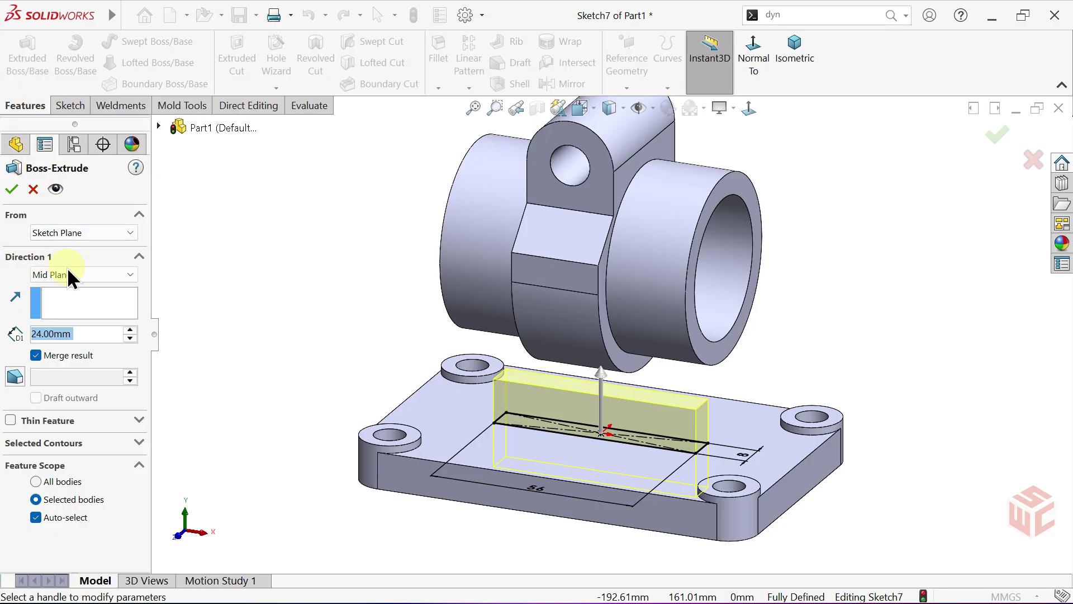
click(86, 274)
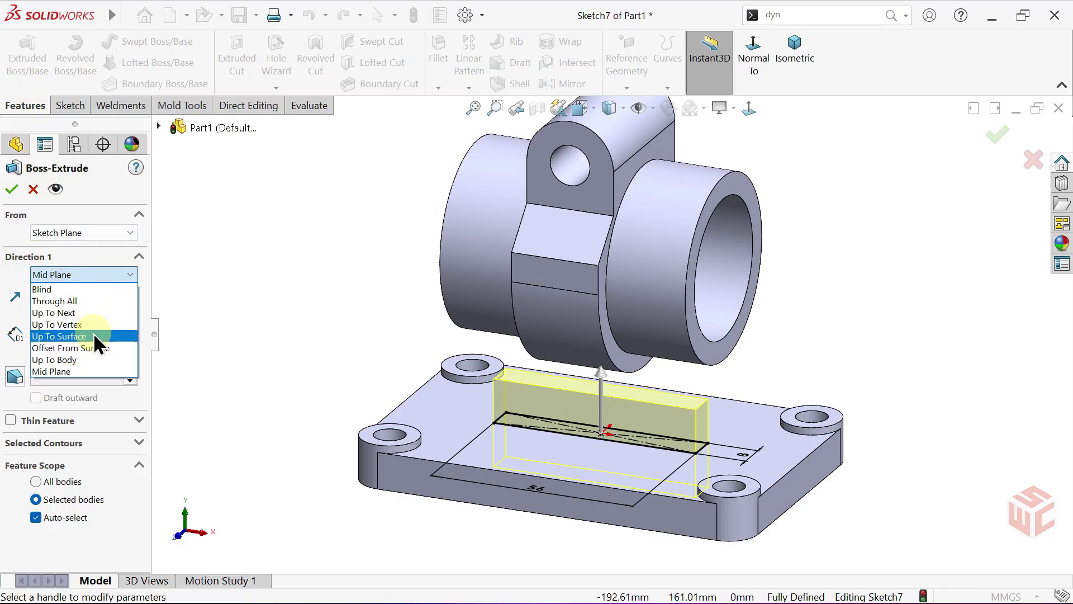
click(90, 360)
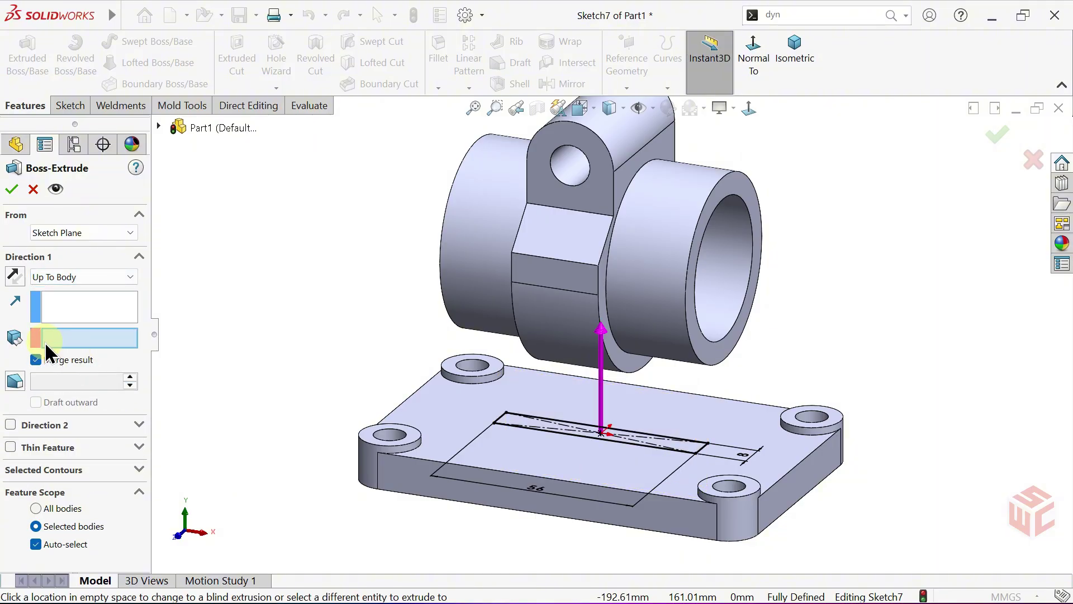
click(642, 290)
middle_drag(642, 291, 598, 324)
click(13, 190)
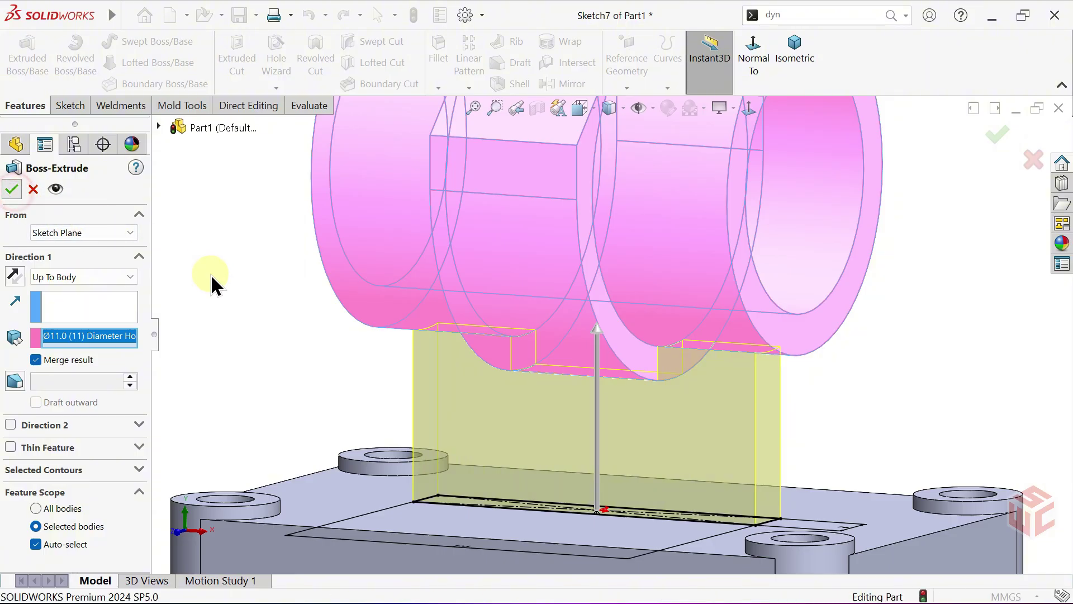
middle_drag(295, 350, 341, 335)
key(f)
middle_drag(451, 358, 594, 384)
click(802, 81)
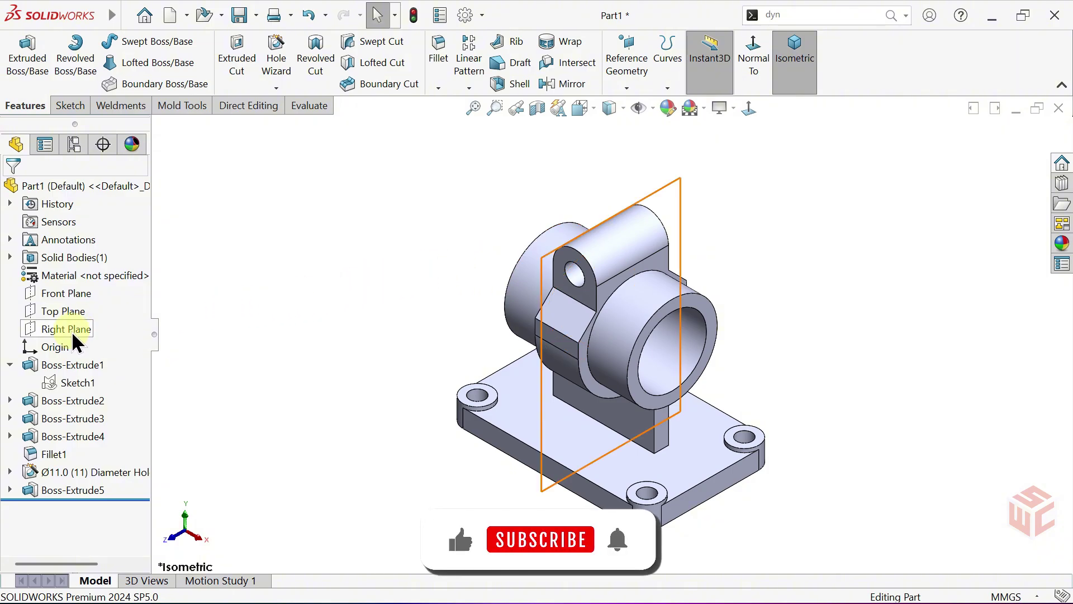
Sketch on the Right Plane a vertical–slanted–vertical line chain from the housing down to the base.
click(69, 331)
click(81, 312)
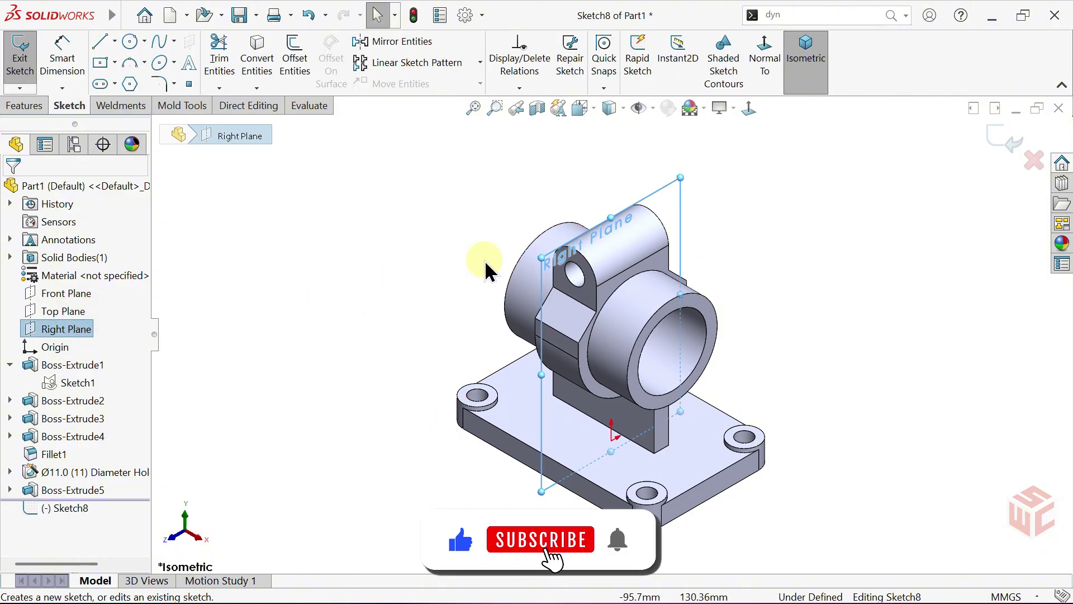
click(750, 109)
click(514, 399)
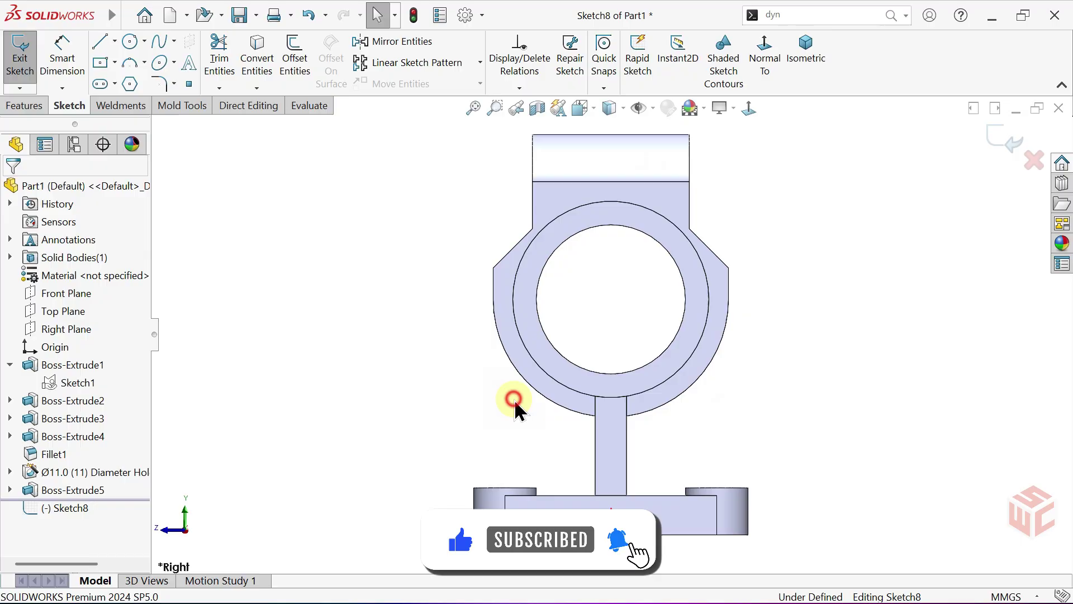
click(100, 42)
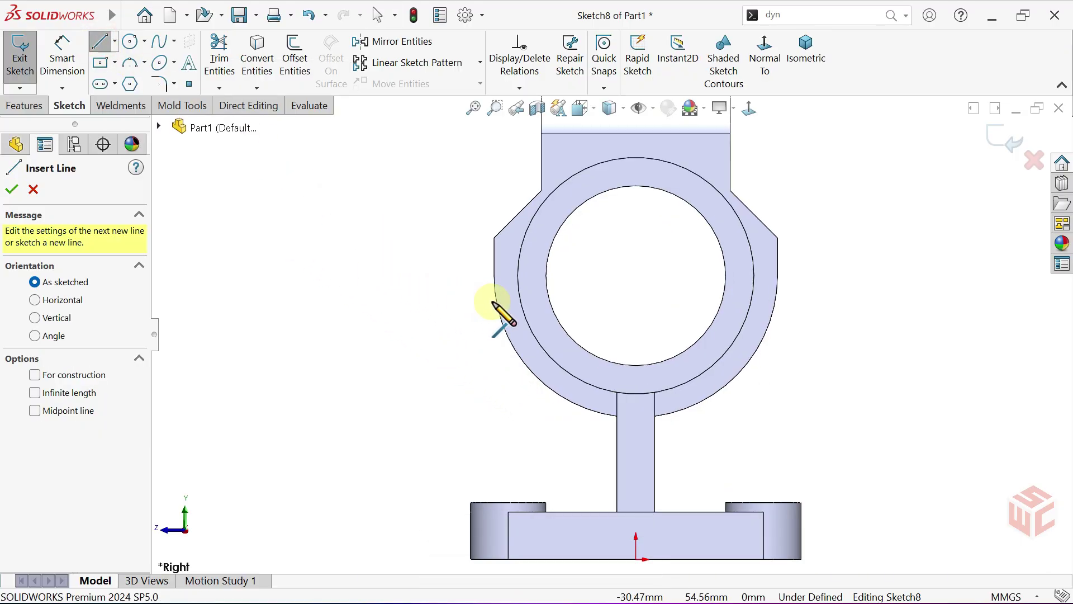
click(495, 276)
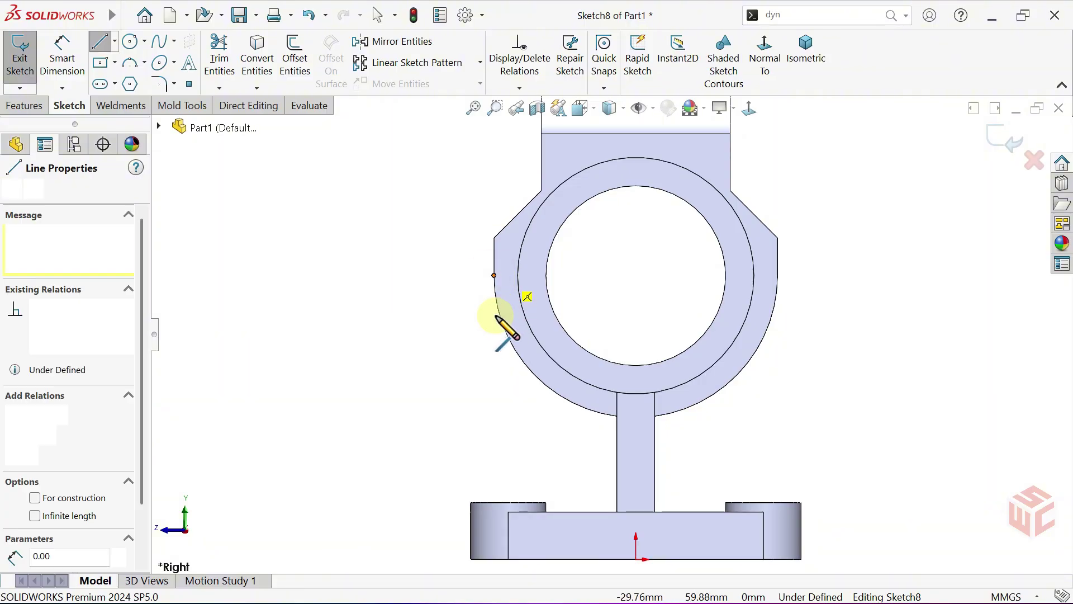
click(495, 369)
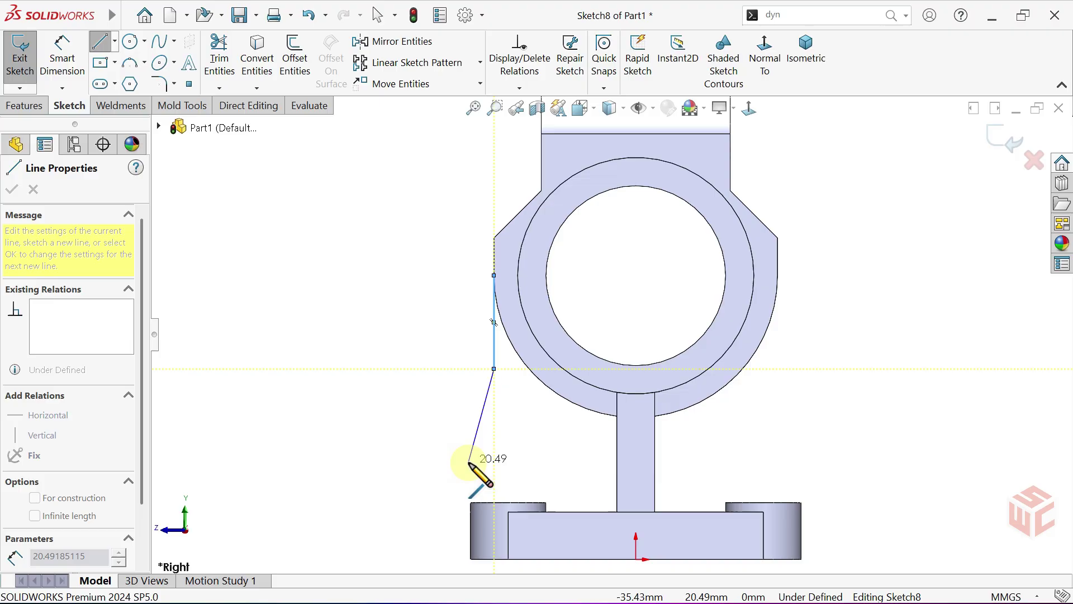
click(469, 464)
scroll(495, 478, down, 8)
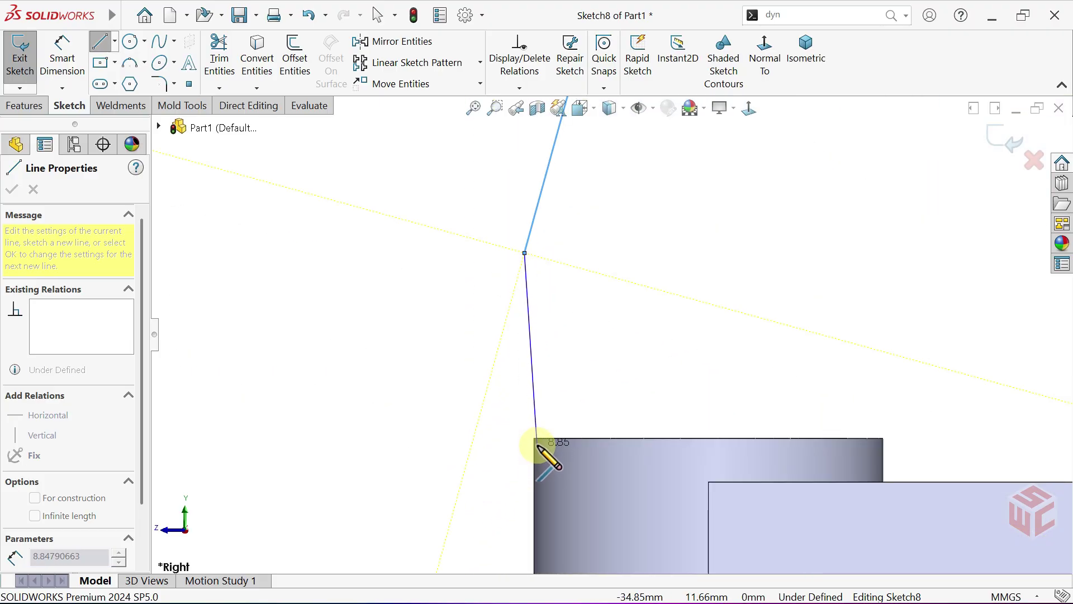
click(535, 437)
right_click(551, 386)
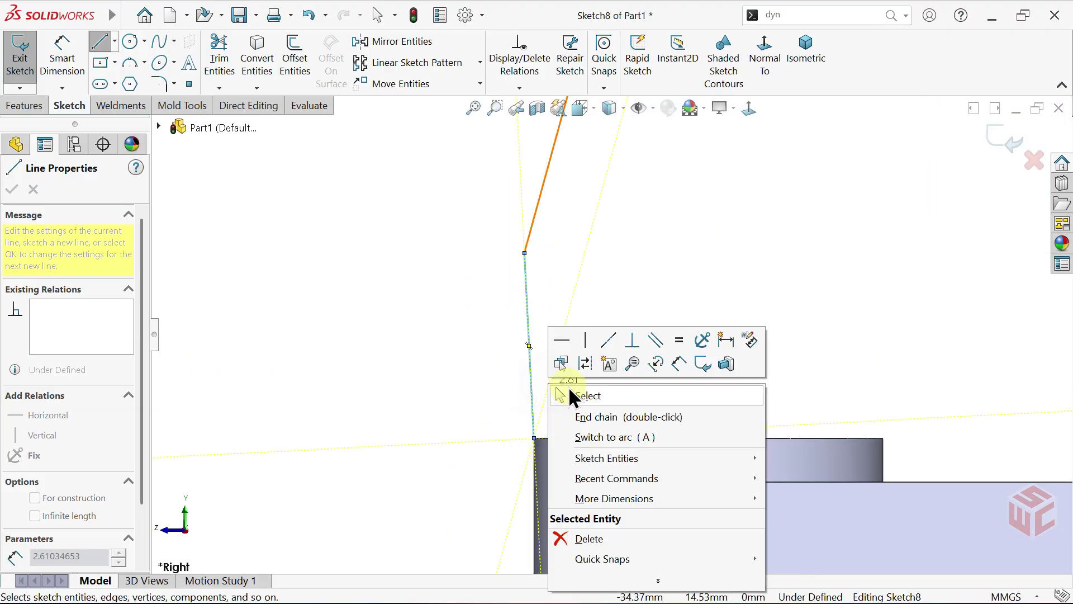
click(569, 391)
Add a Vertical relation to the last line segment.
click(531, 367)
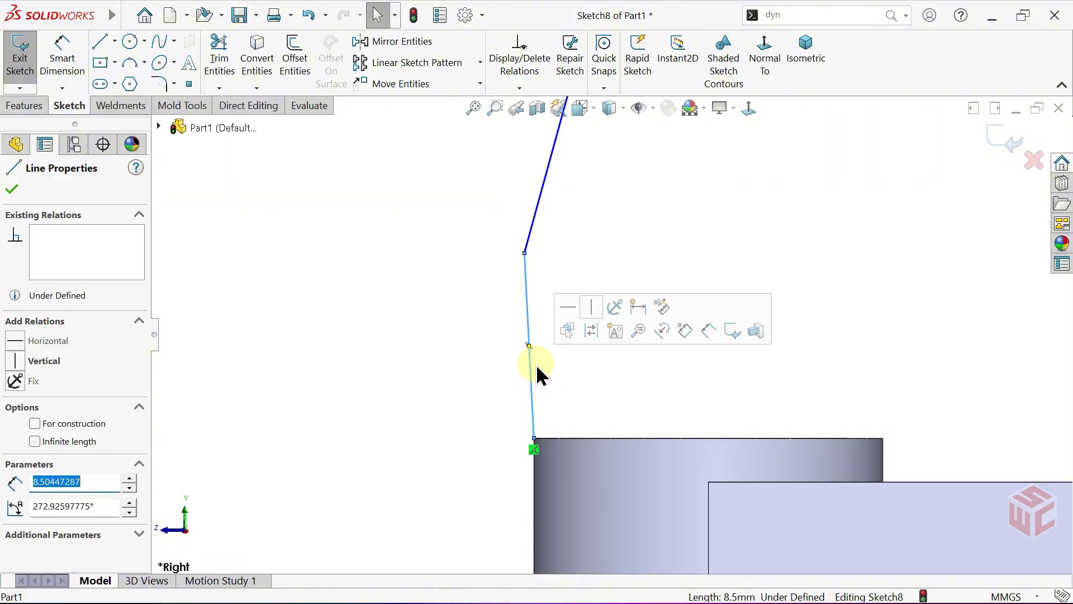
click(591, 310)
click(587, 268)
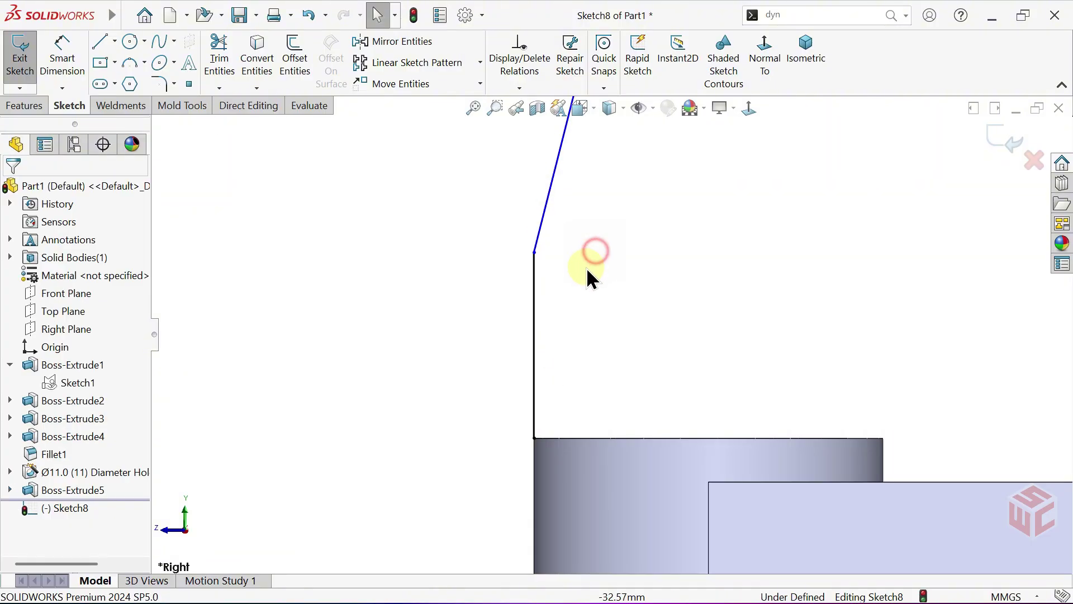
scroll(637, 269, up, 4)
mouse_move(659, 272)
ctrl+middle_down()
mouse_move(650, 314)
mouse_move(542, 395)
mouse_move(515, 377)
ctrl+middle_up()
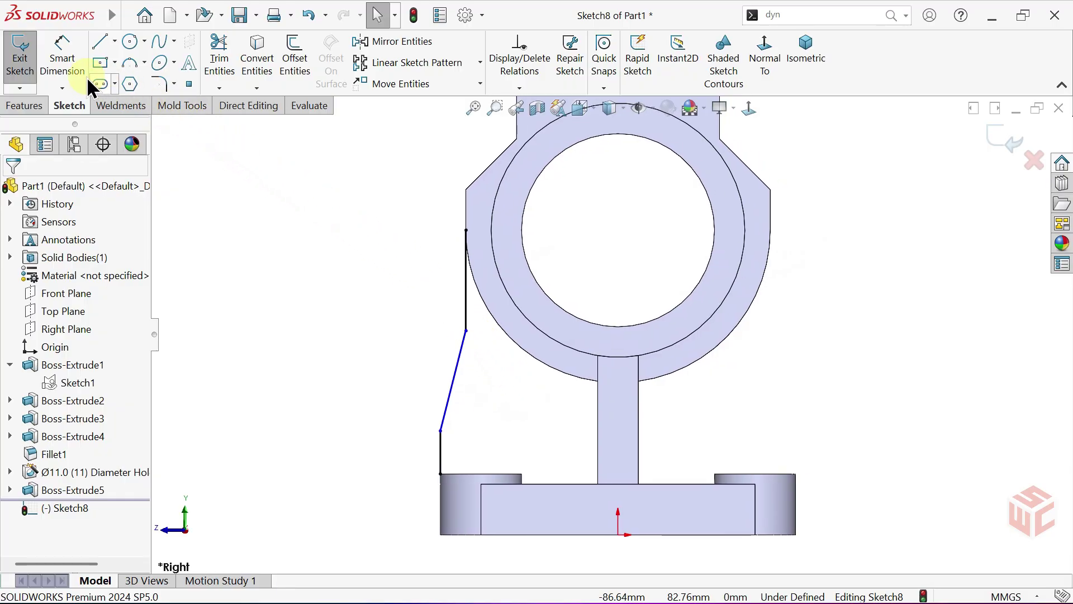
Dimension the slanted segment and the upper vertical segment to 20 mm tall each.
click(453, 386)
click(383, 380)
text(20)
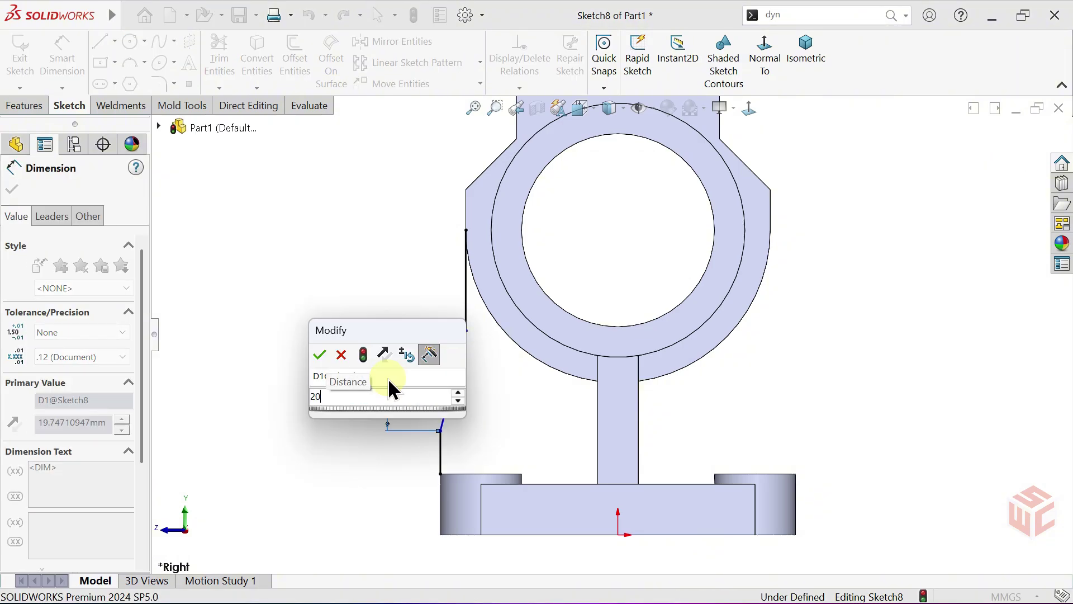
key(Return)
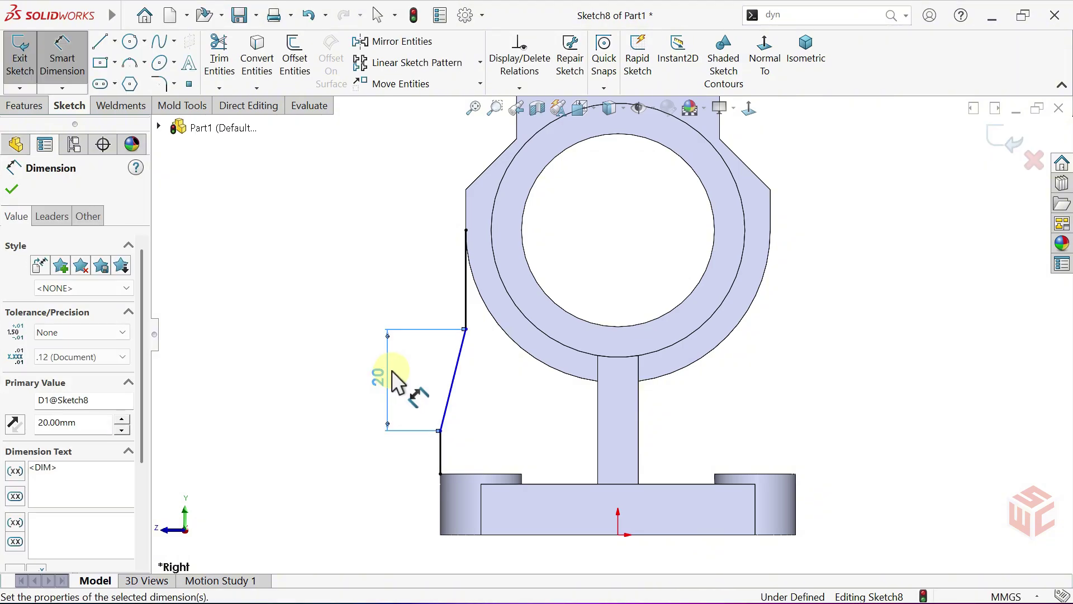
click(470, 302)
click(391, 293)
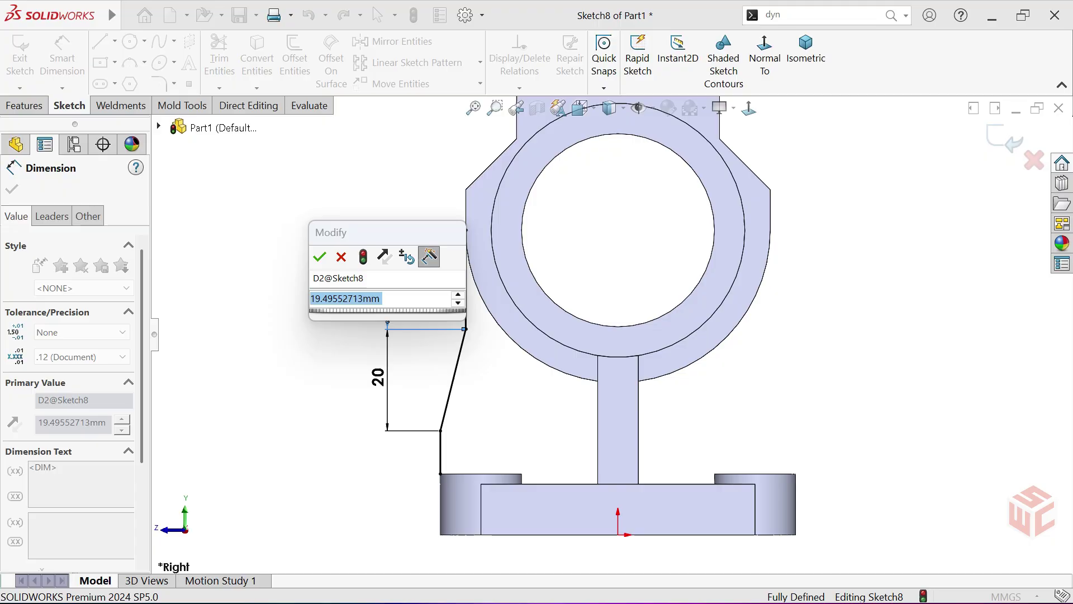
text(20)
key(Return)
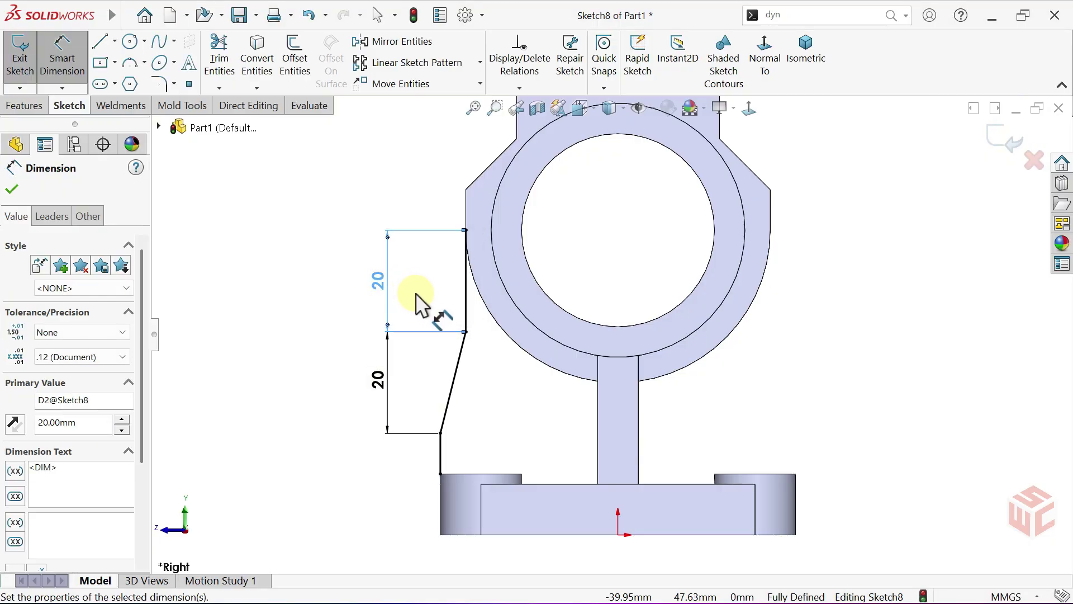
right_click(416, 295)
click(434, 293)
key(f)
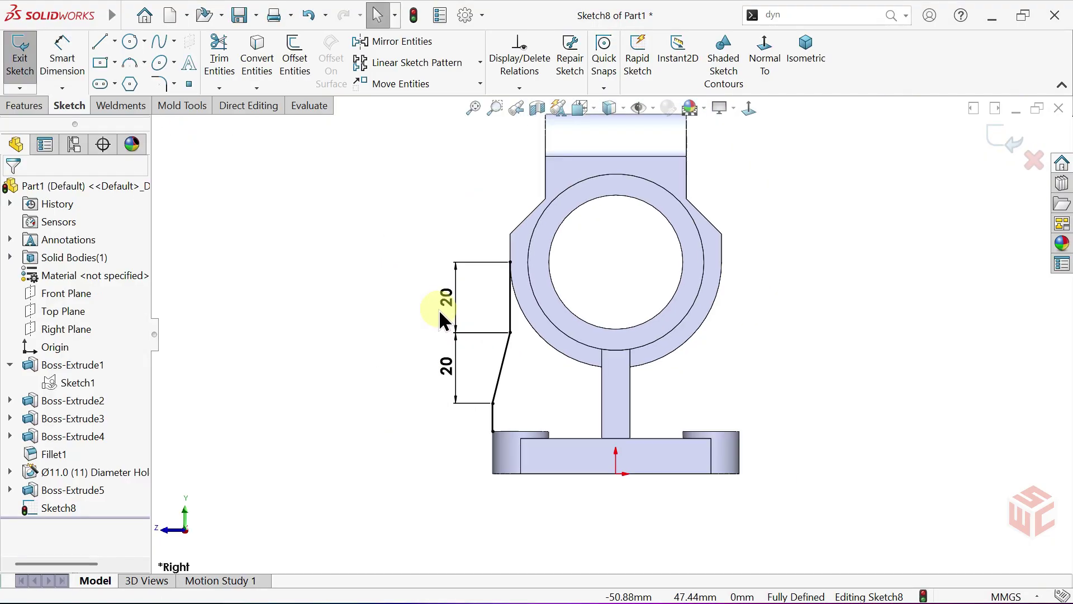
middle_drag(467, 380, 526, 407)
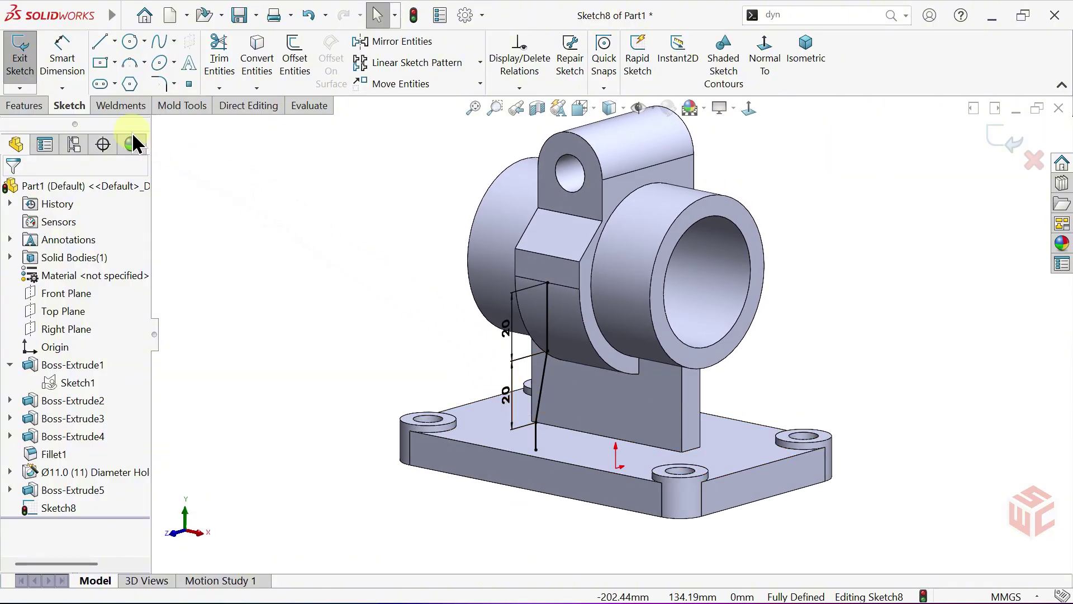
Start a Rib from Sketch8 and flip its material side toward the part.
click(37, 106)
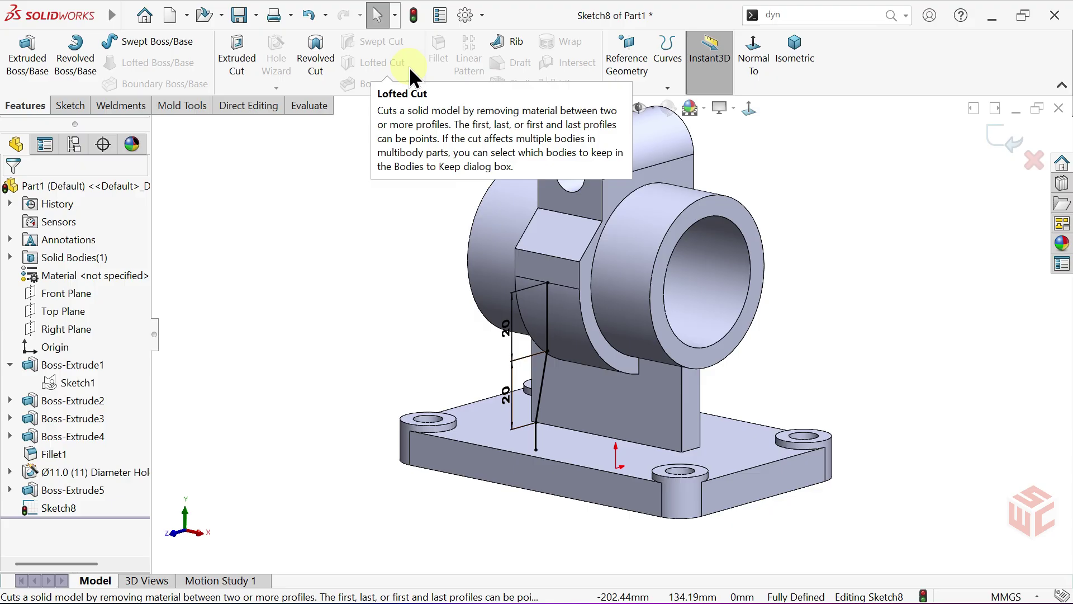
click(518, 45)
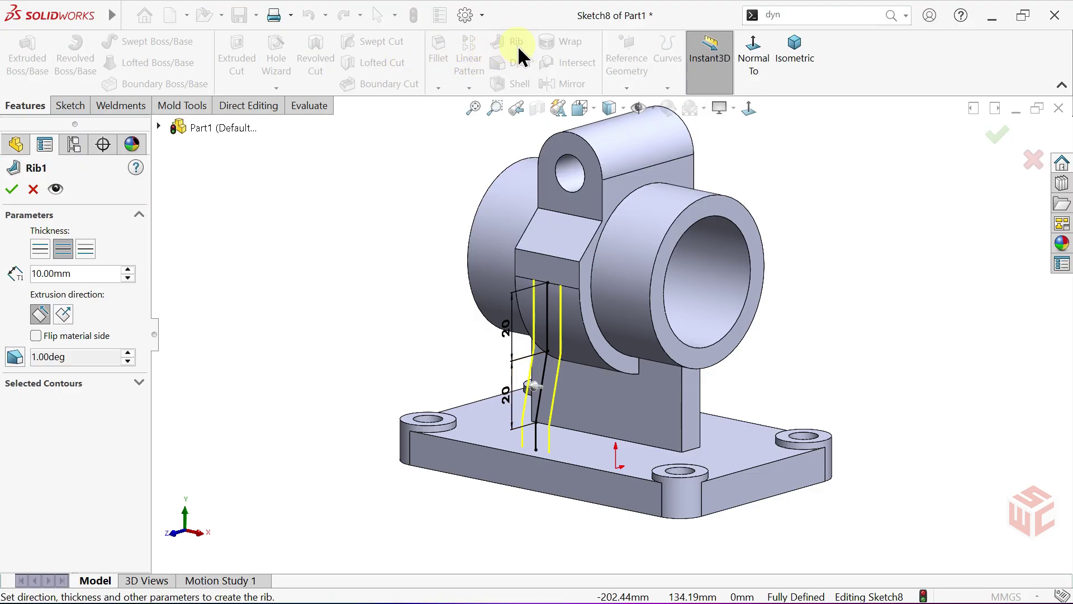
scroll(521, 263, down, 6)
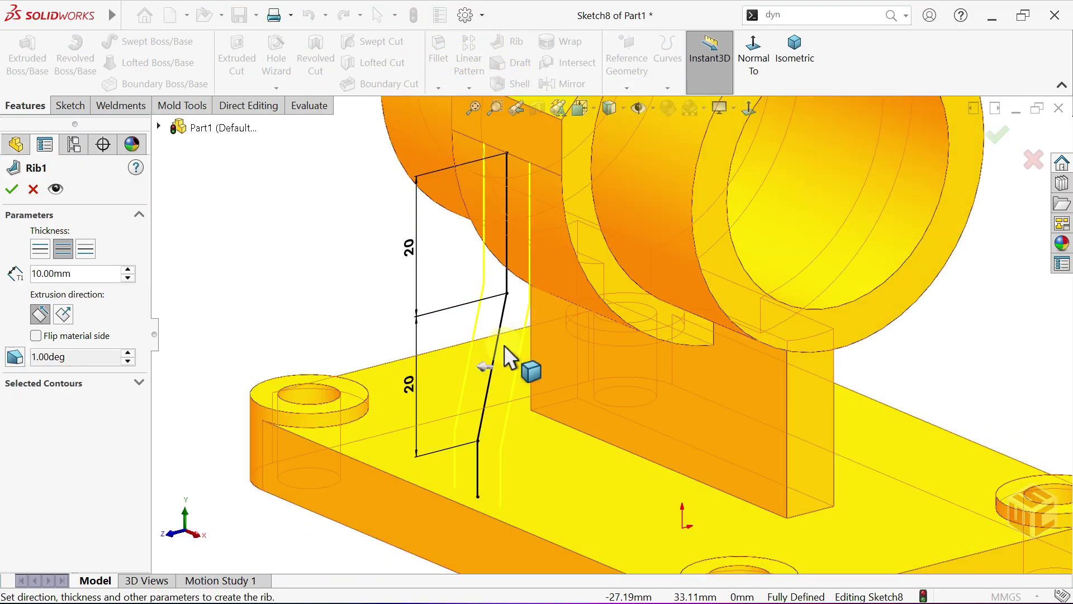
scroll(509, 358, down, 3)
click(514, 370)
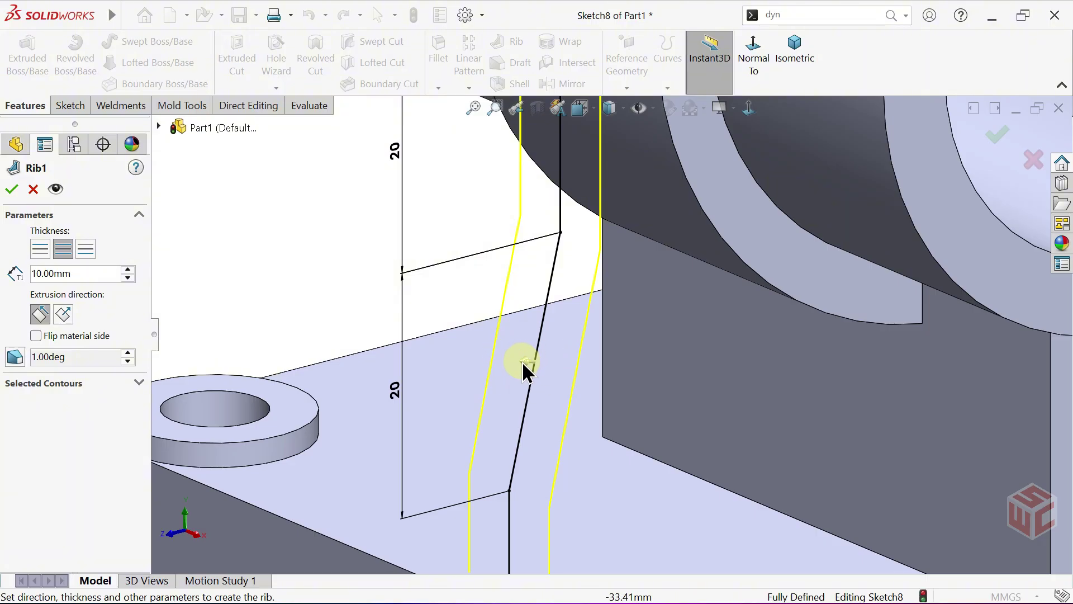
click(523, 364)
click(541, 364)
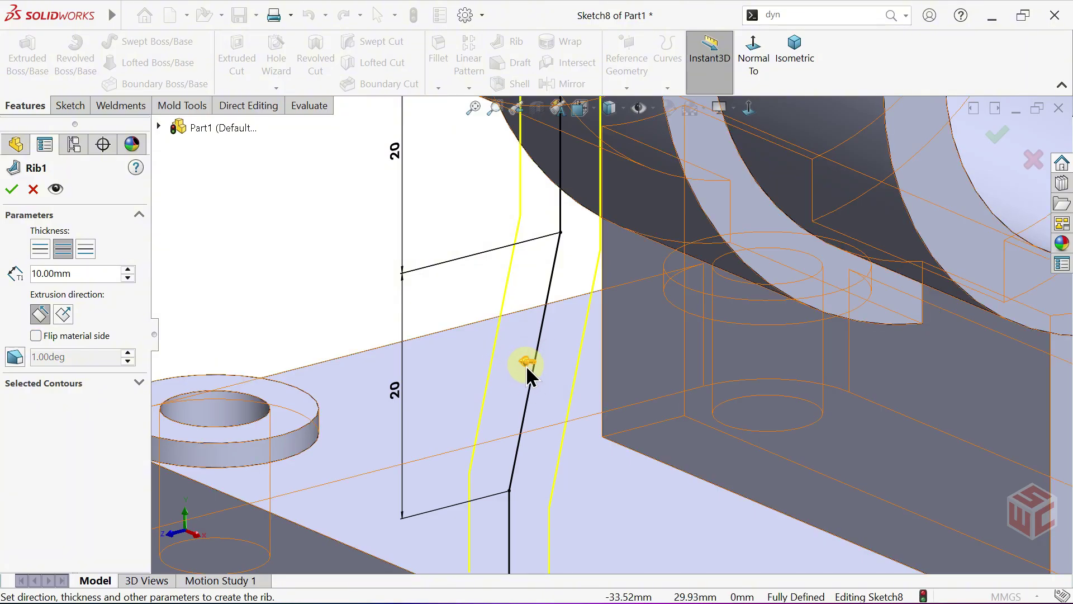
click(527, 366)
click(538, 364)
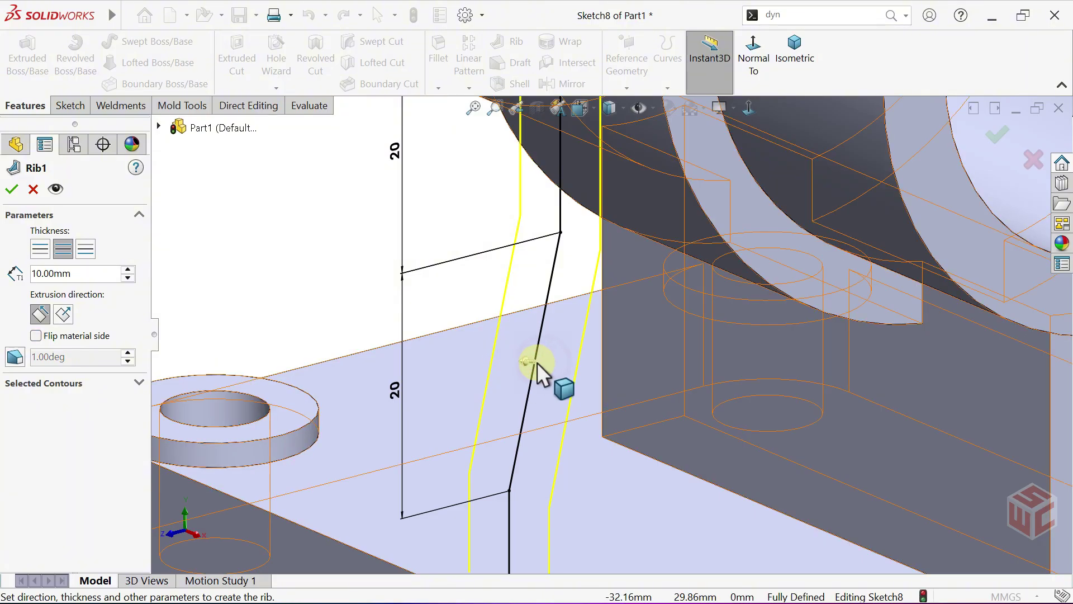
click(303, 367)
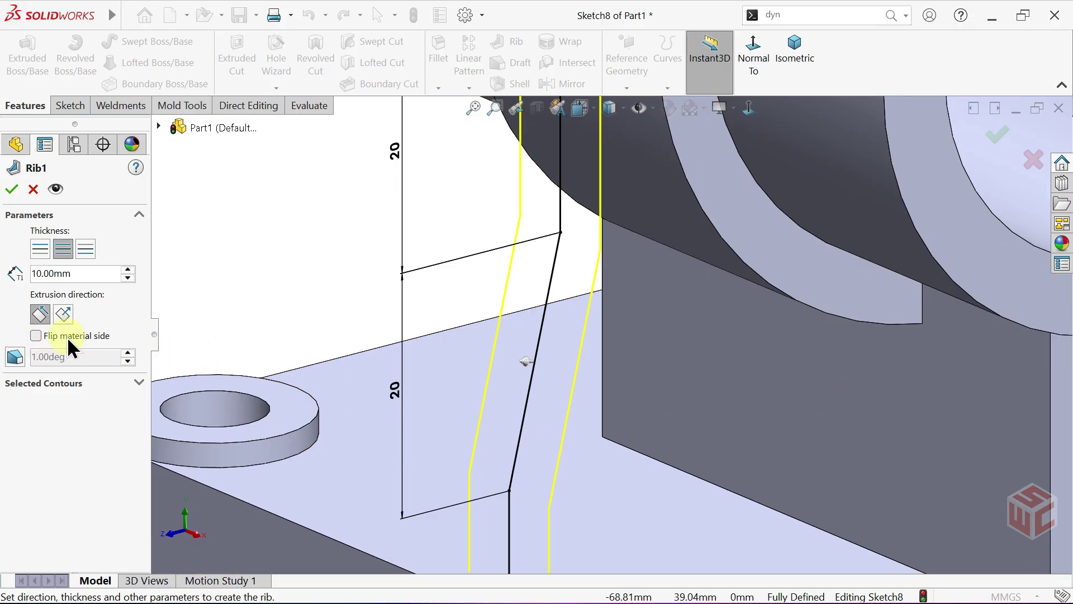
click(36, 335)
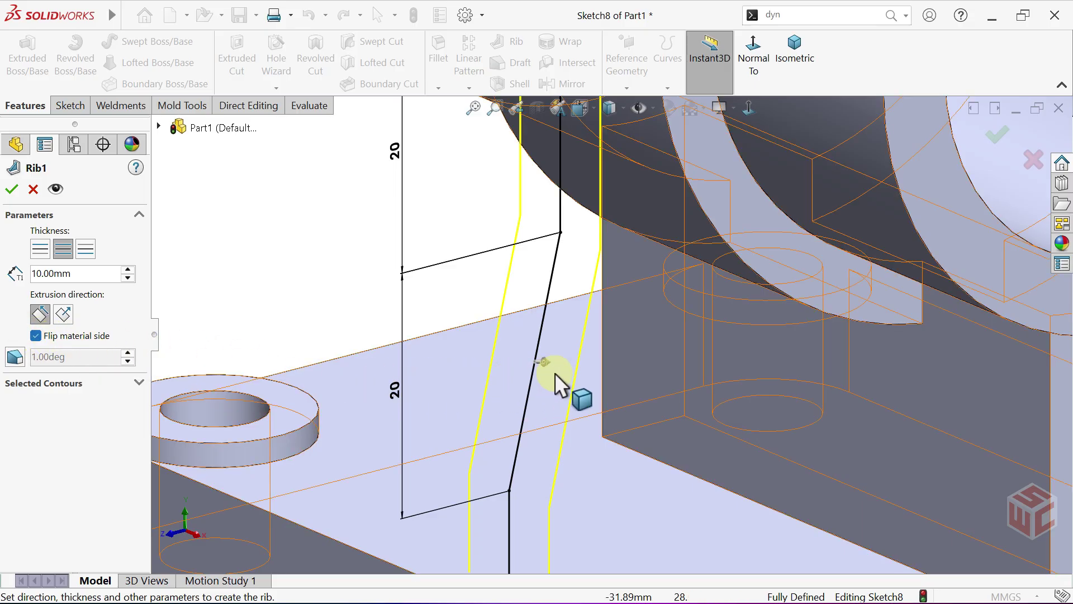
Set the rib thickness to 8 mm on Both Sides.
click(66, 252)
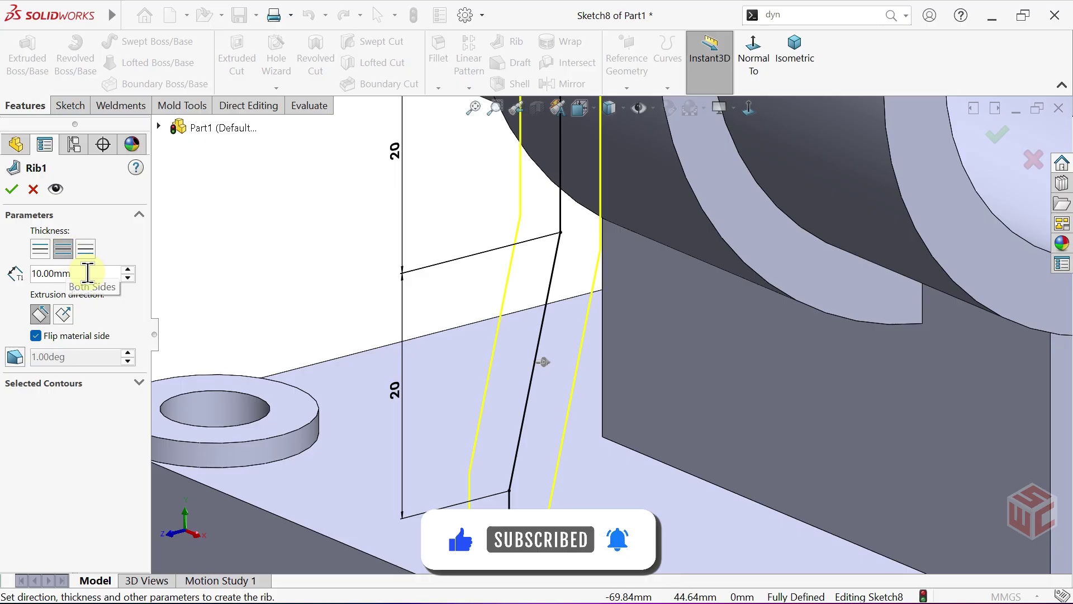
click(83, 273)
text(8)
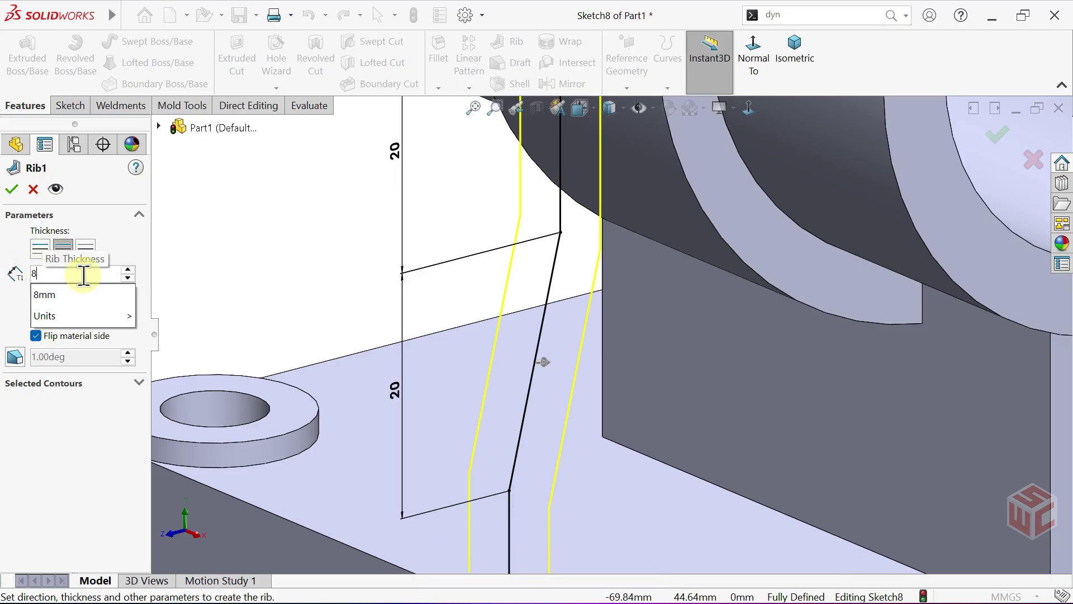
key(Return)
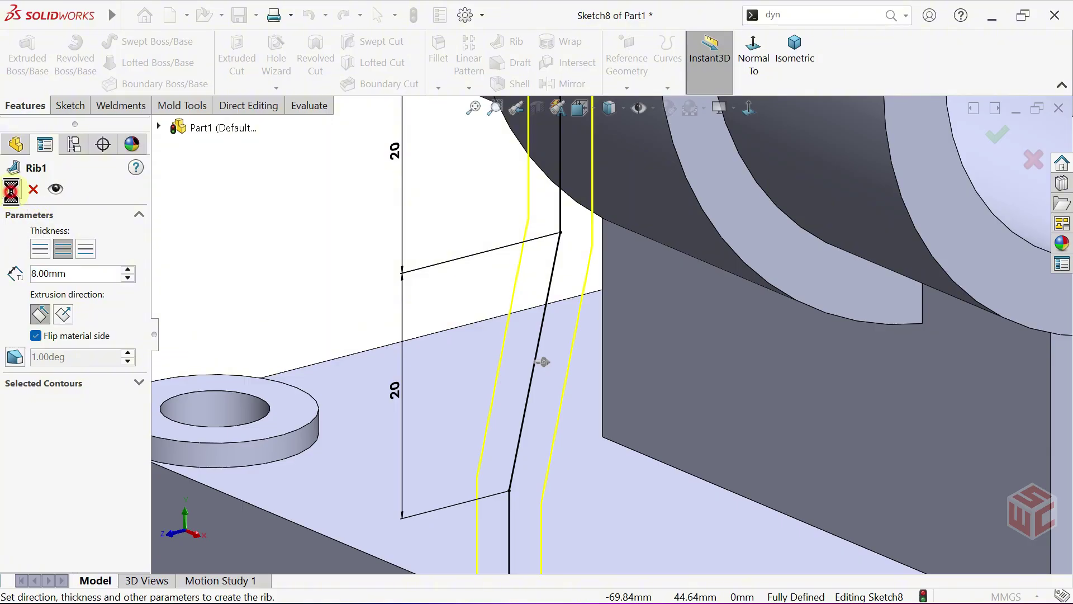
Mirror Rib1 about the Front Plane, creating Mirror1 on the housing's opposite side.
key(f)
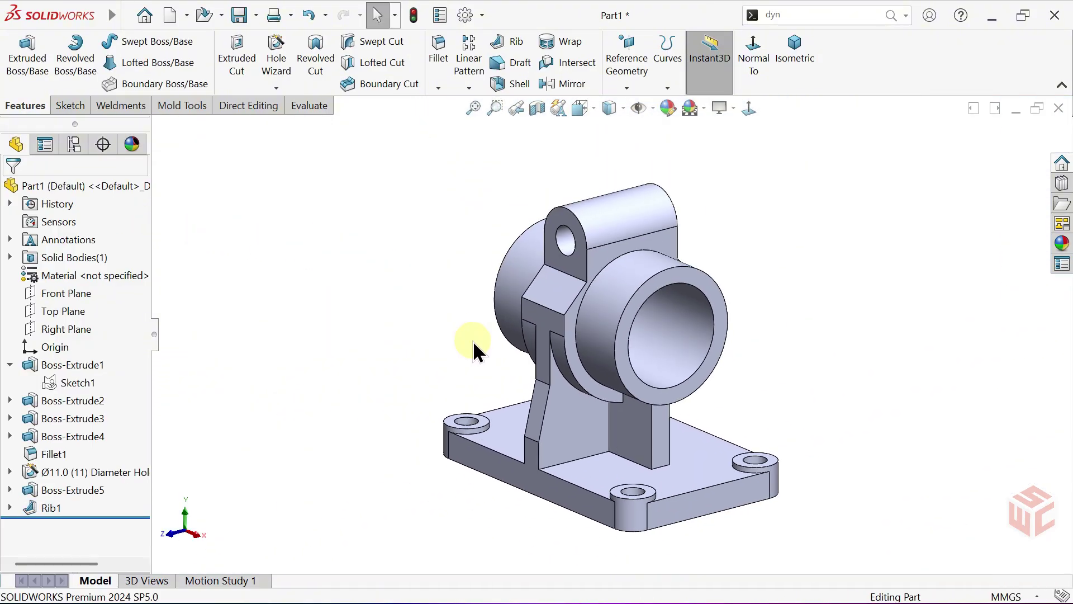
middle_drag(473, 340, 451, 323)
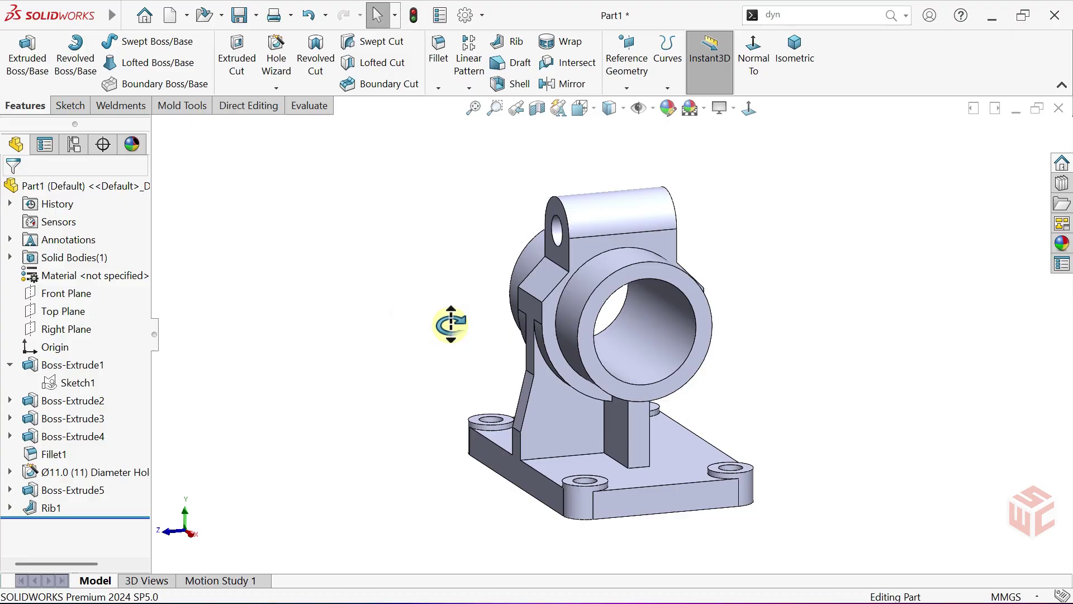
click(571, 84)
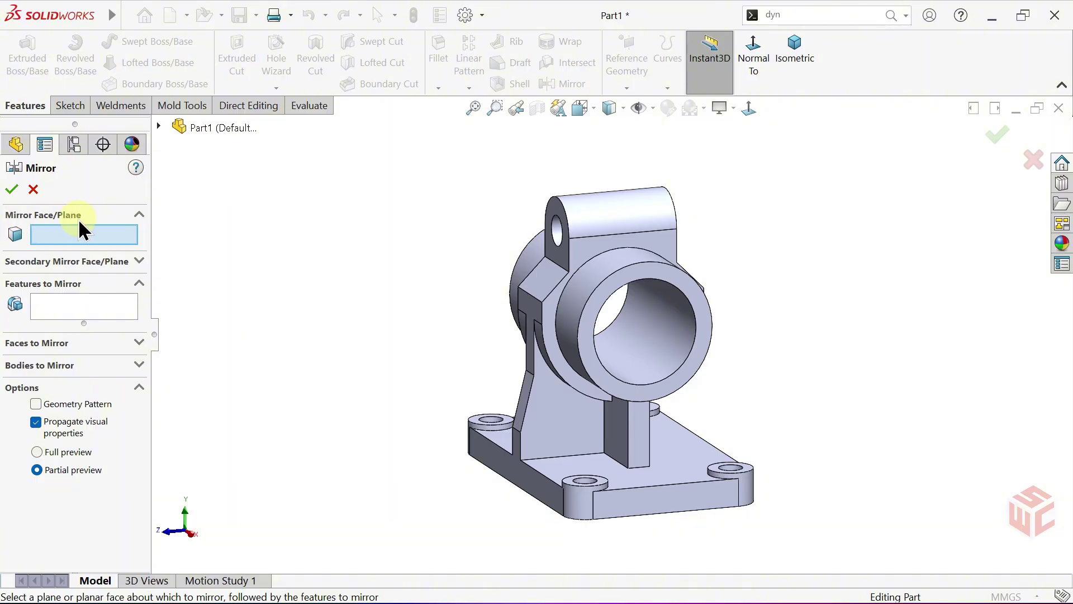
click(160, 127)
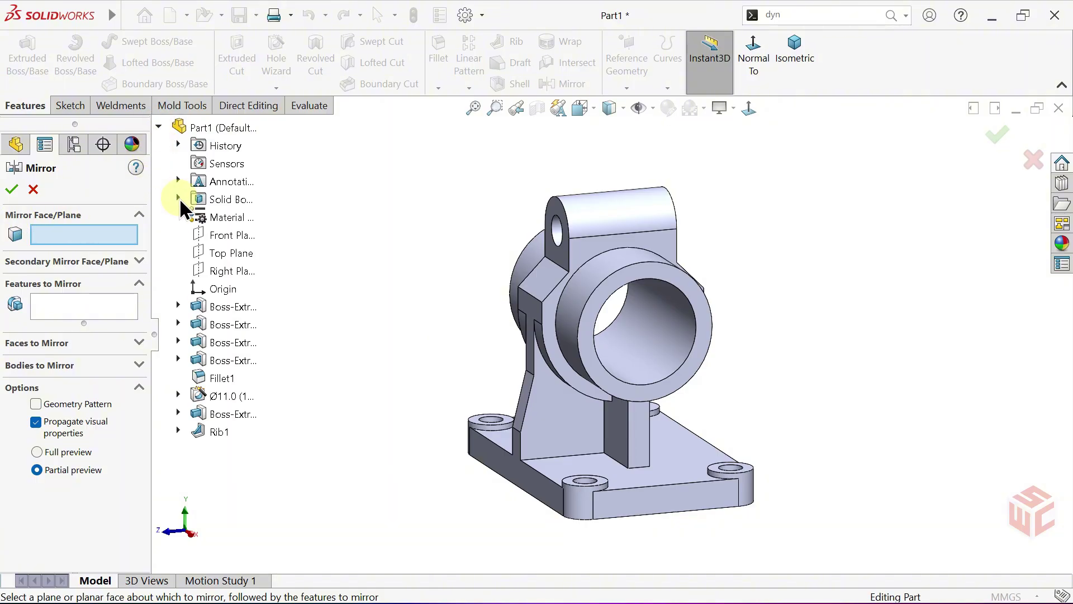
click(224, 235)
mouse_move(416, 283)
middle_down()
mouse_move(506, 233)
mouse_move(435, 281)
middle_up()
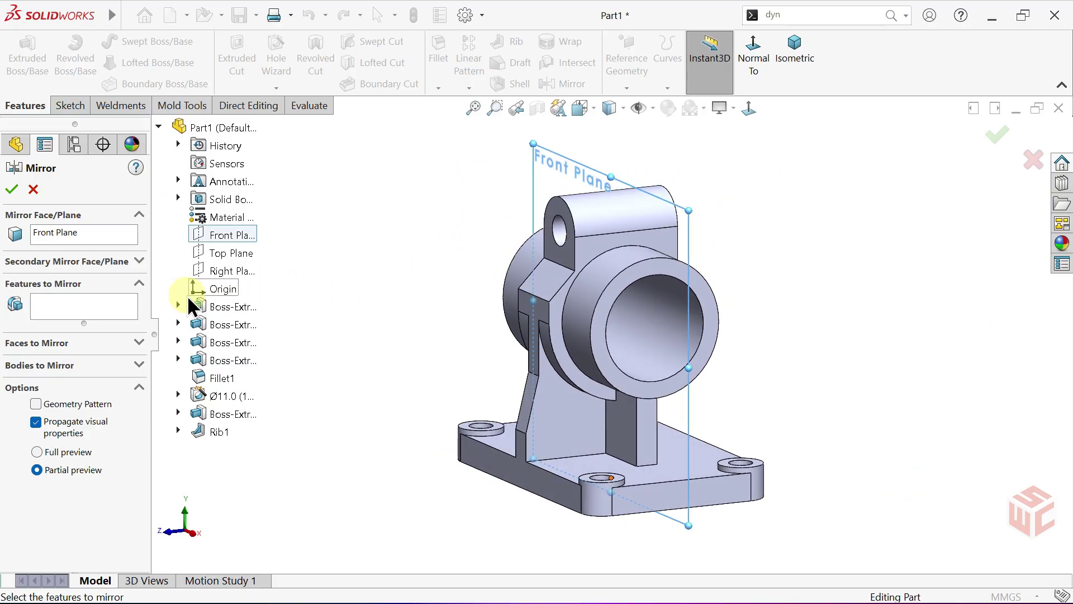
click(82, 306)
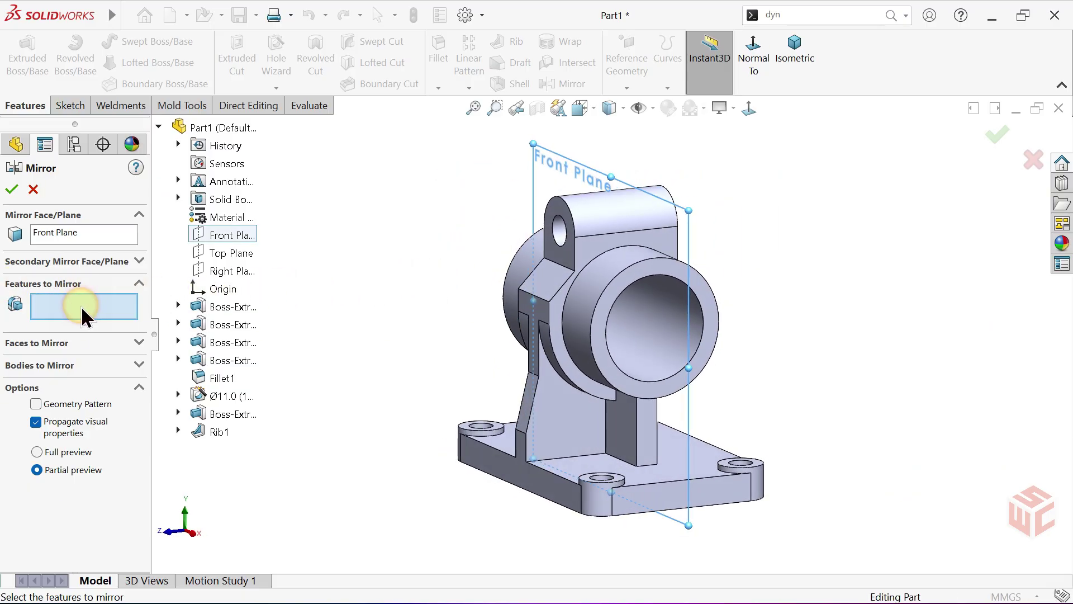
click(219, 434)
middle_drag(376, 383, 334, 362)
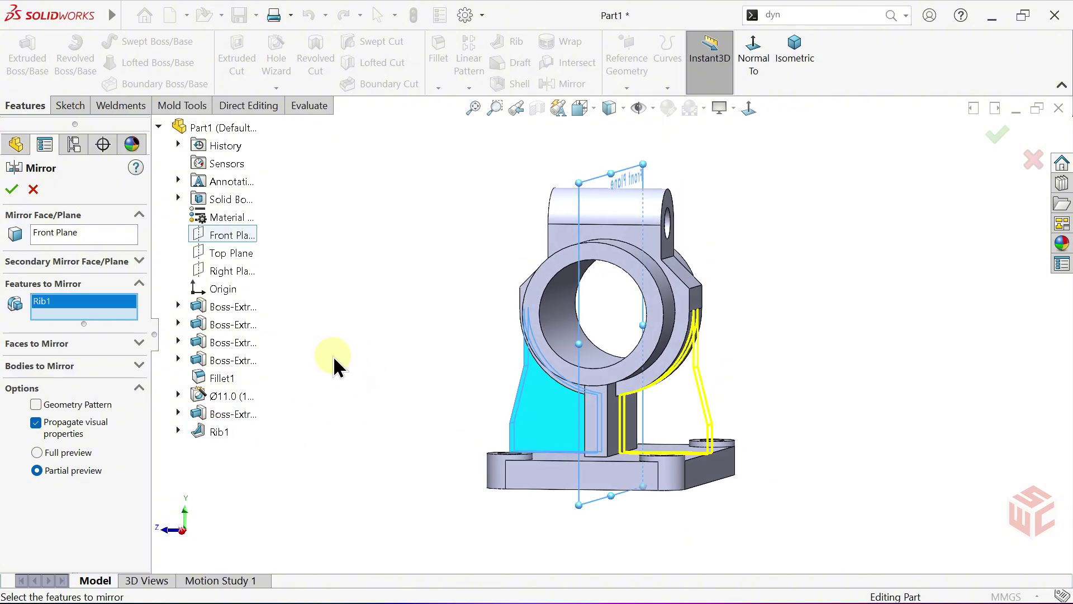
click(12, 190)
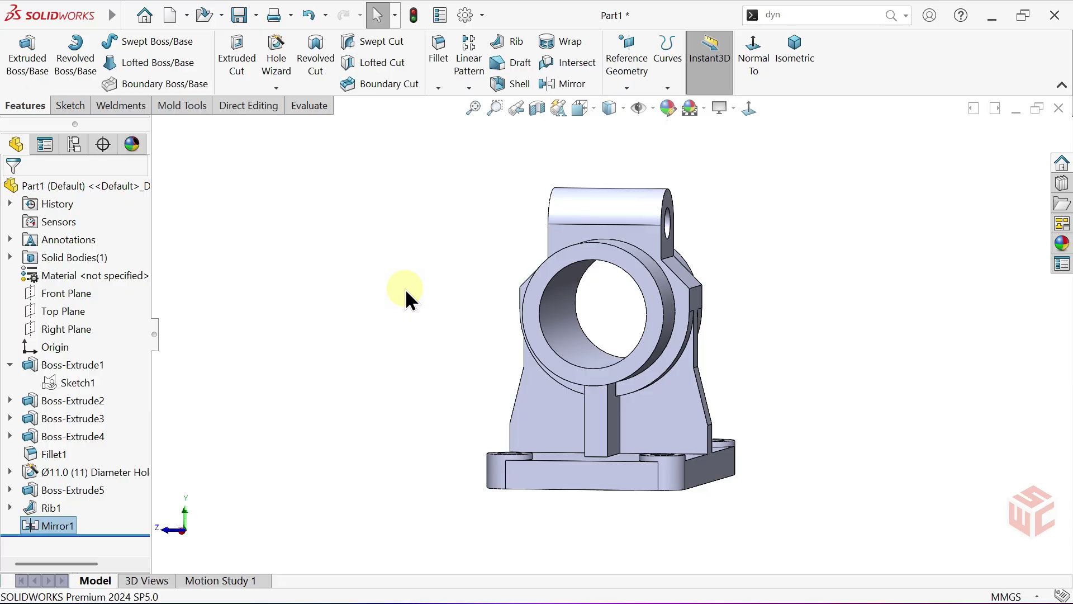
middle_drag(446, 309, 568, 303)
Start a sketch on the bearing housing's end face, viewed head-on.
click(796, 66)
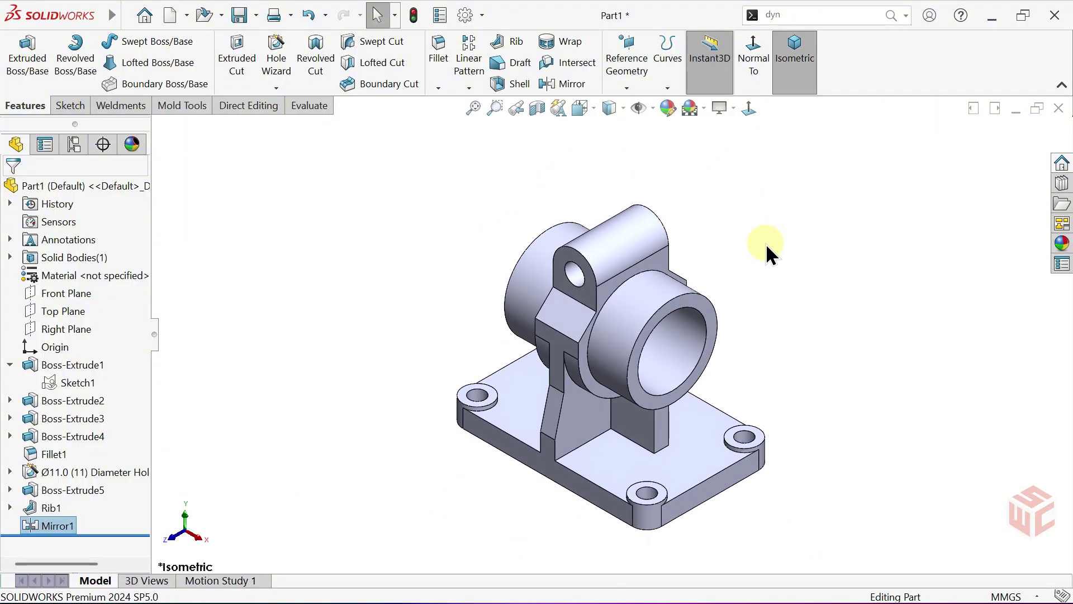
scroll(696, 304, down, 3)
click(666, 300)
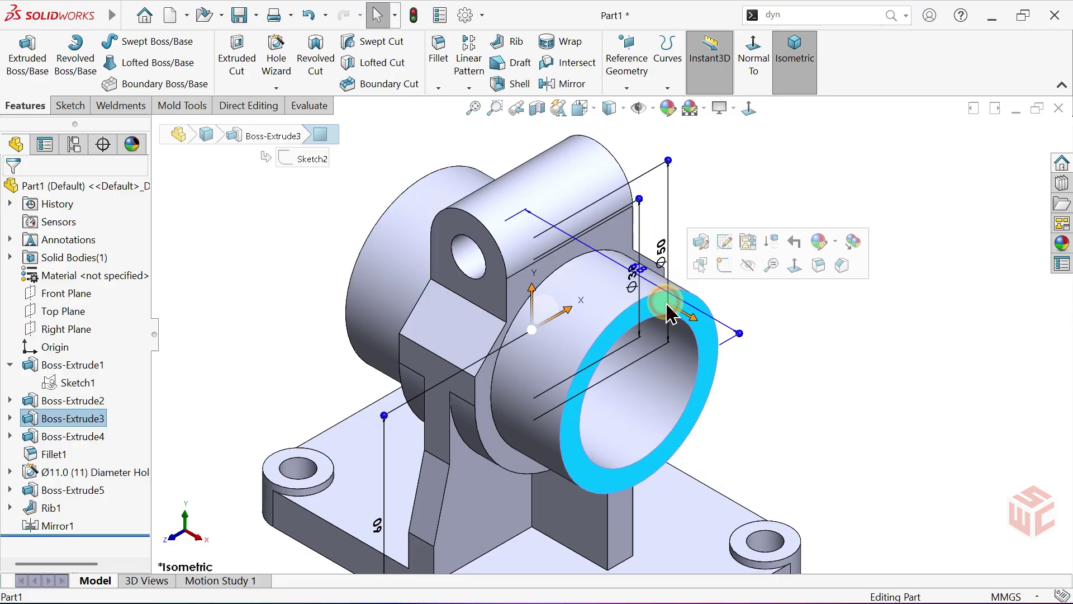
click(723, 264)
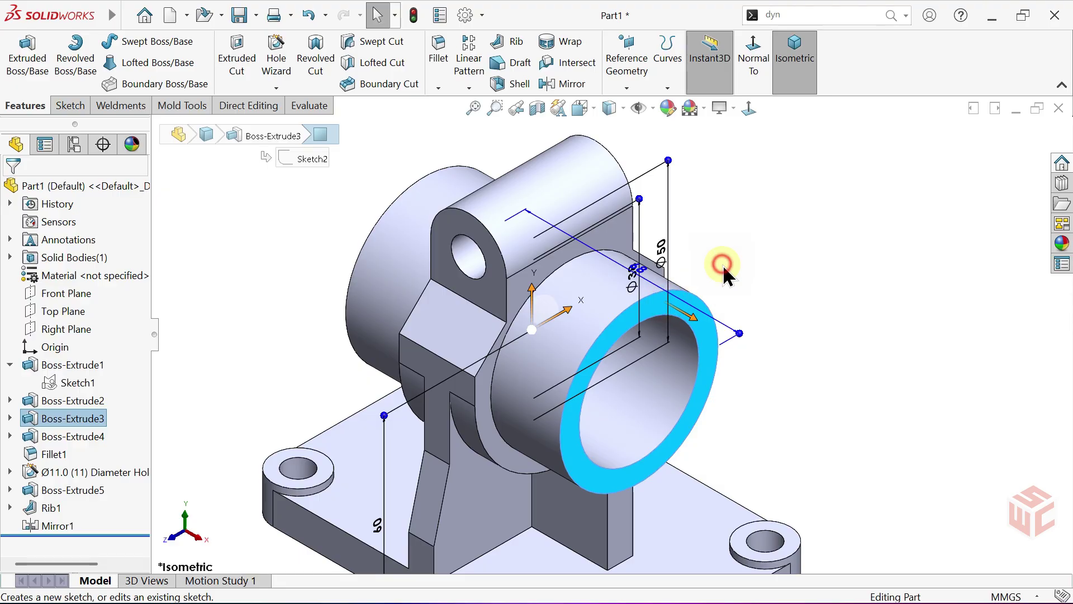
click(749, 109)
scroll(714, 317, down, 2)
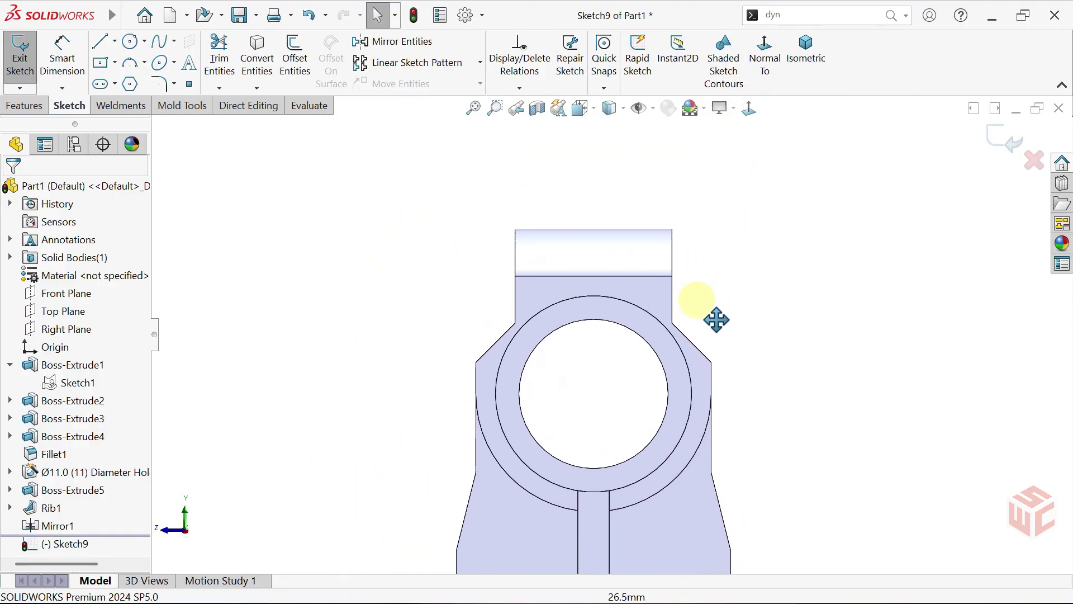
scroll(615, 252, down, 2)
ctrl+middle_drag(615, 244, 611, 280)
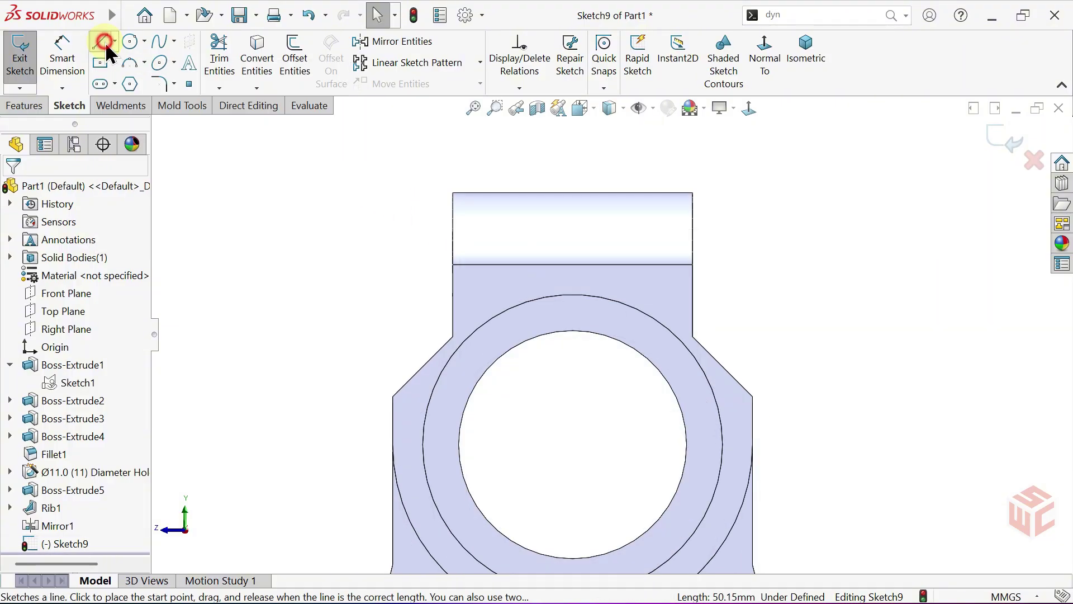
Draw a vertical line from above the clamp top down into the bore.
click(105, 42)
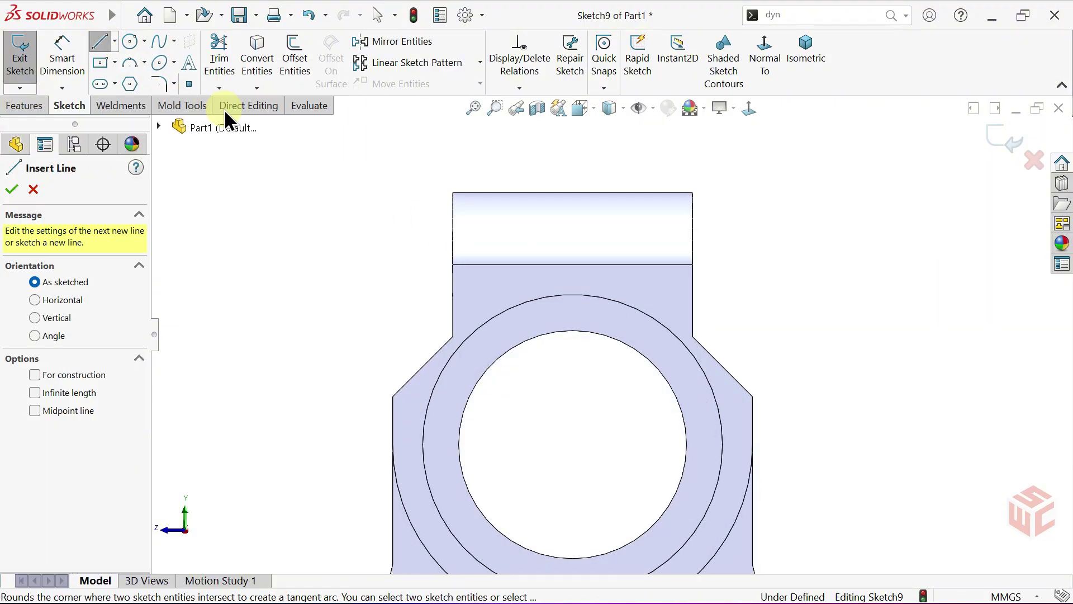
click(572, 153)
click(572, 409)
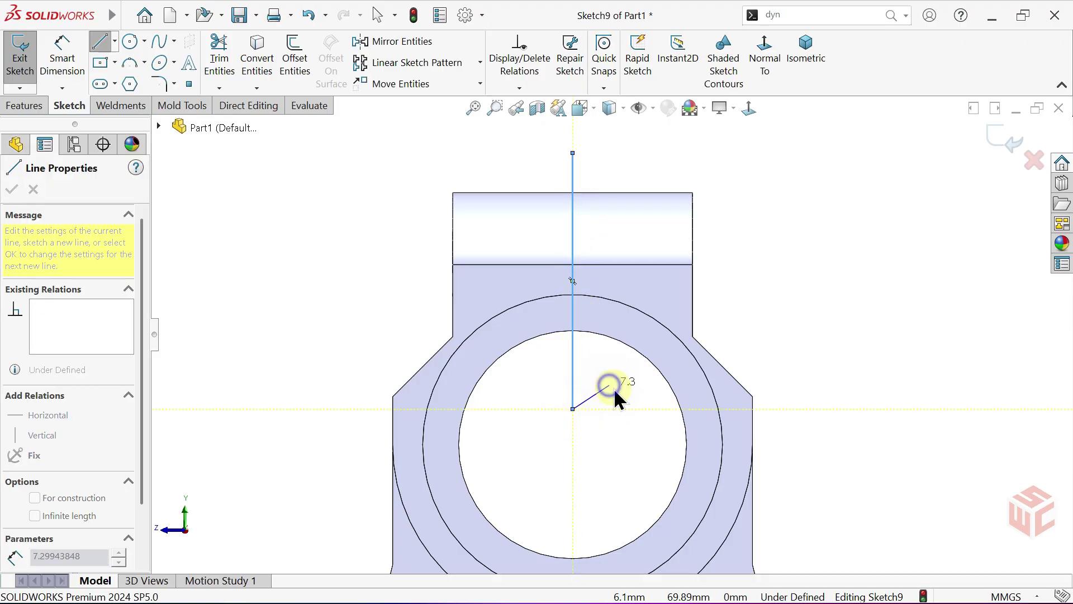
key(Escape)
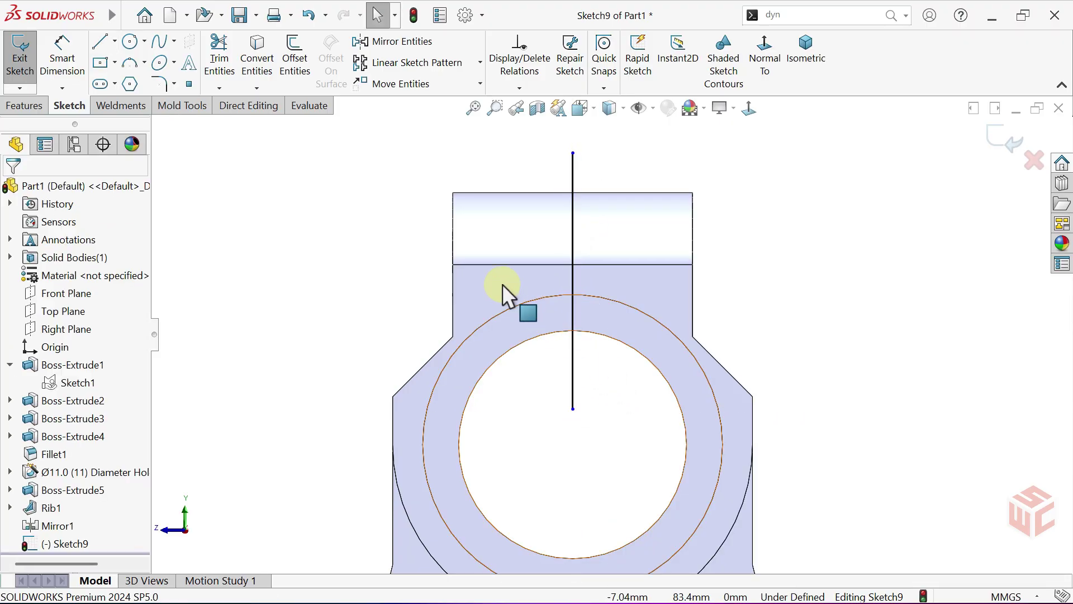
click(26, 107)
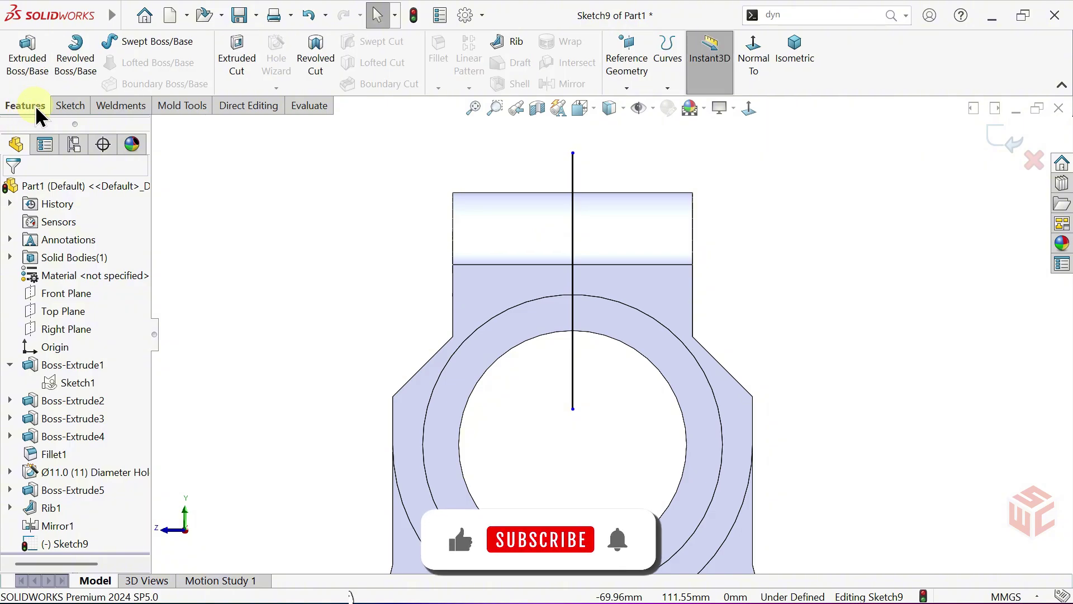
Make the extruded cut a 3 mm Mid-Plane thin feature in one direction.
click(237, 75)
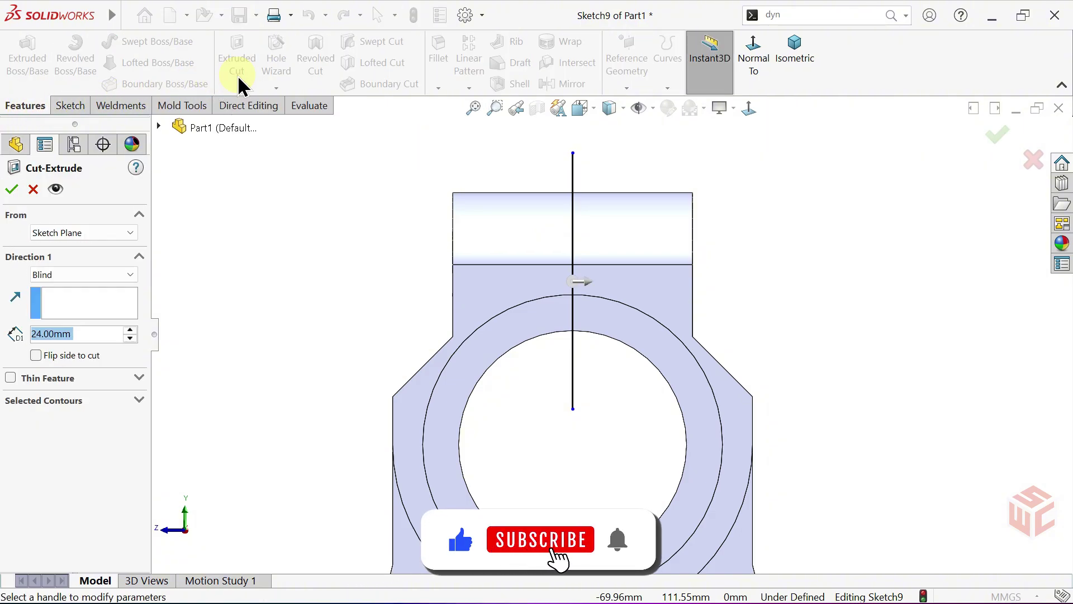
click(66, 378)
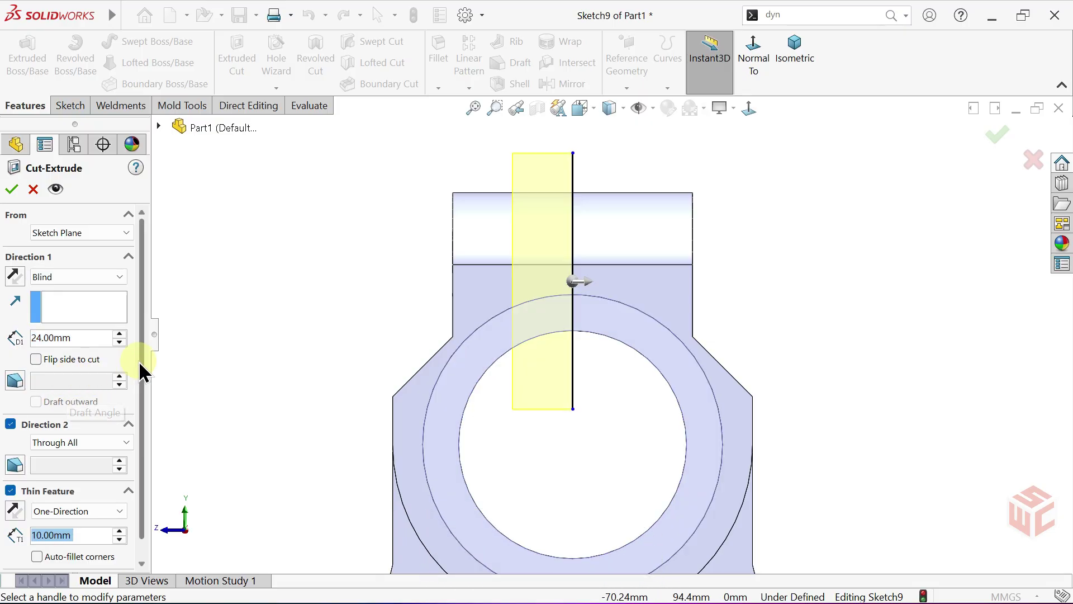
drag(139, 359, 139, 408)
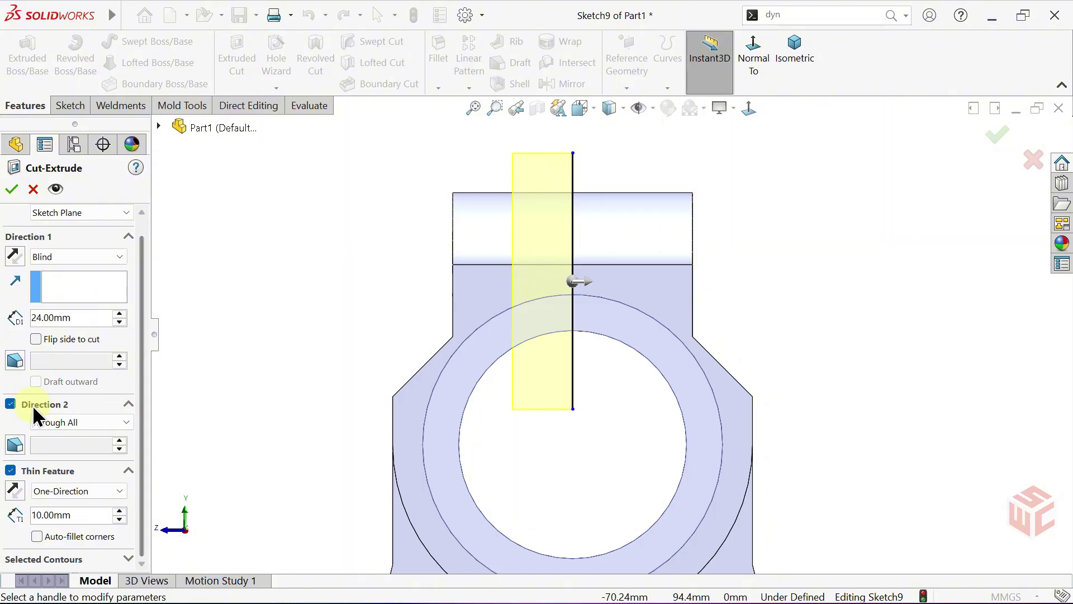
click(11, 404)
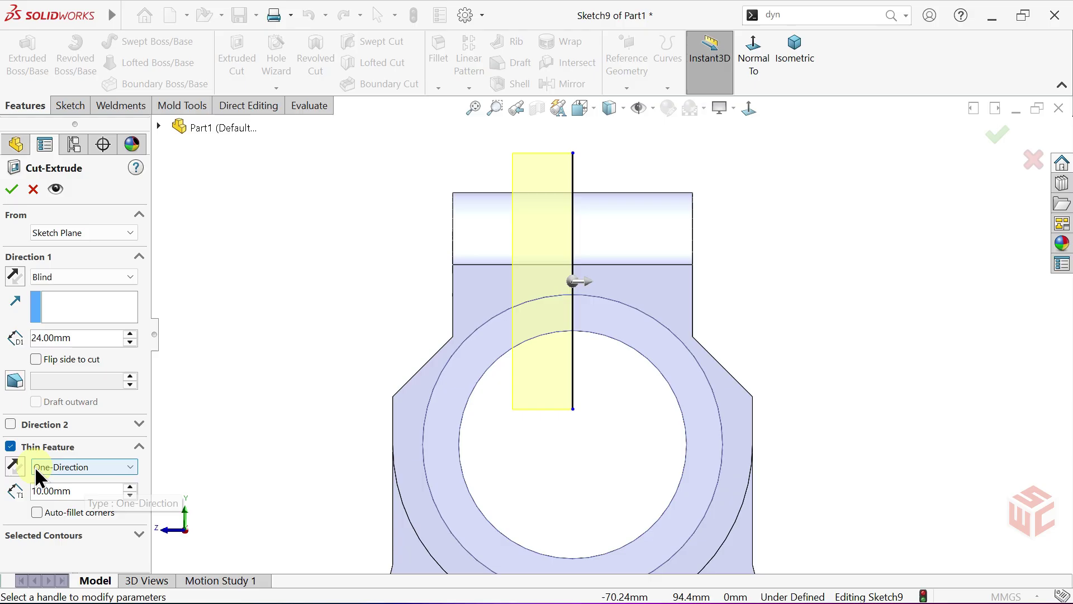
click(81, 467)
click(86, 494)
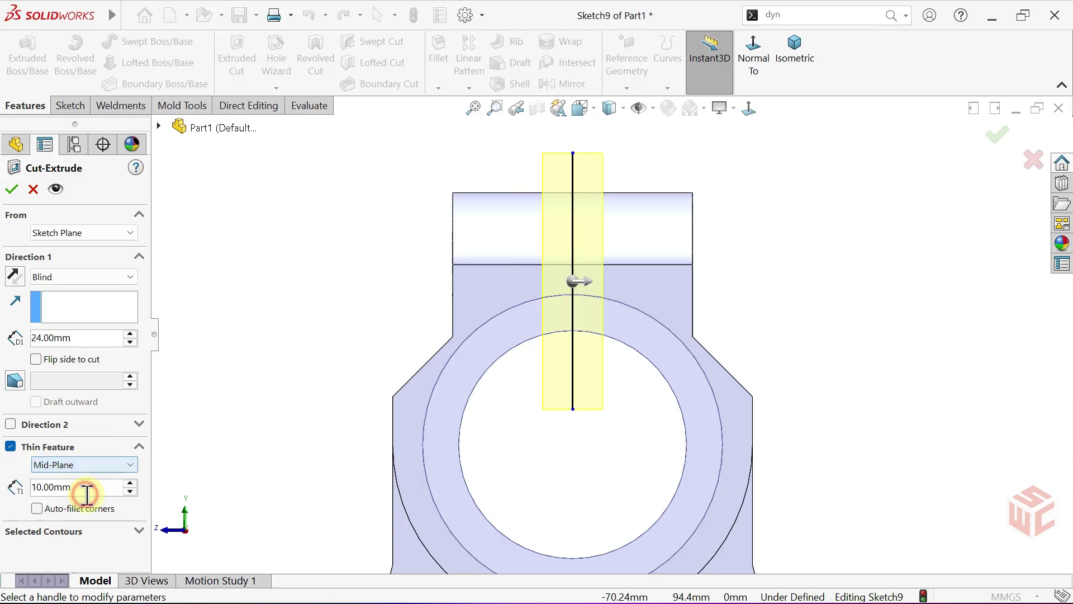
drag(98, 491, 39, 488)
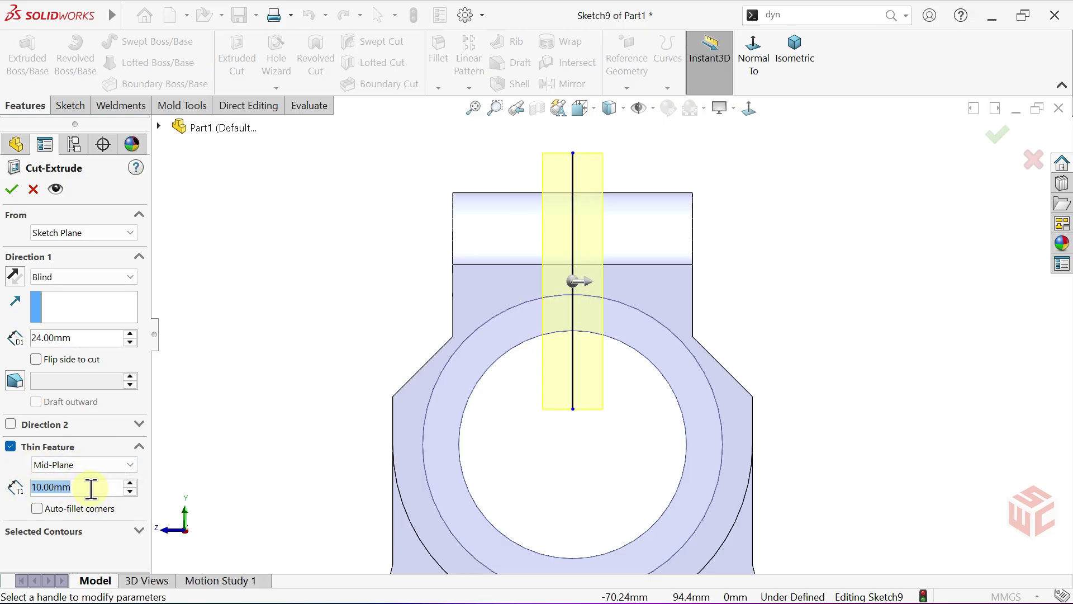
text(3)
key(Return)
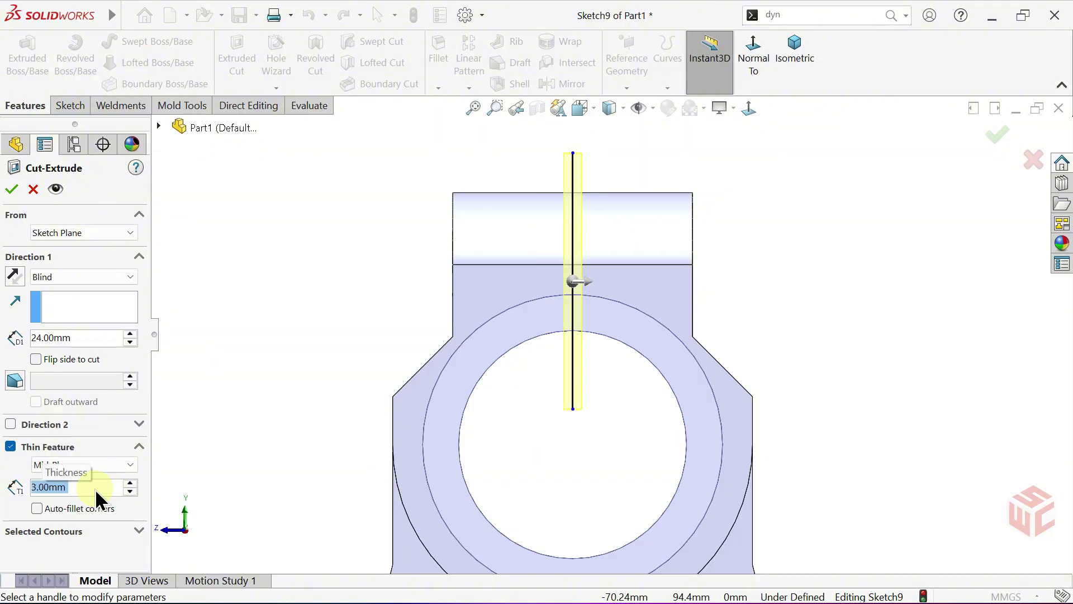
Set the cut's end condition to Up To Next and create the slot.
middle_drag(302, 357, 316, 303)
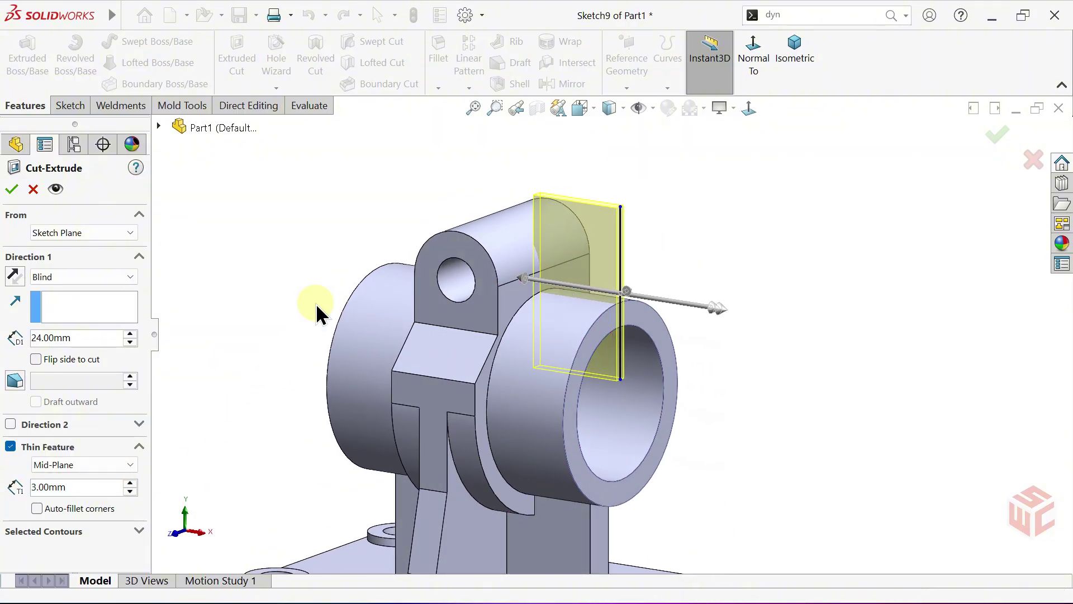
click(65, 277)
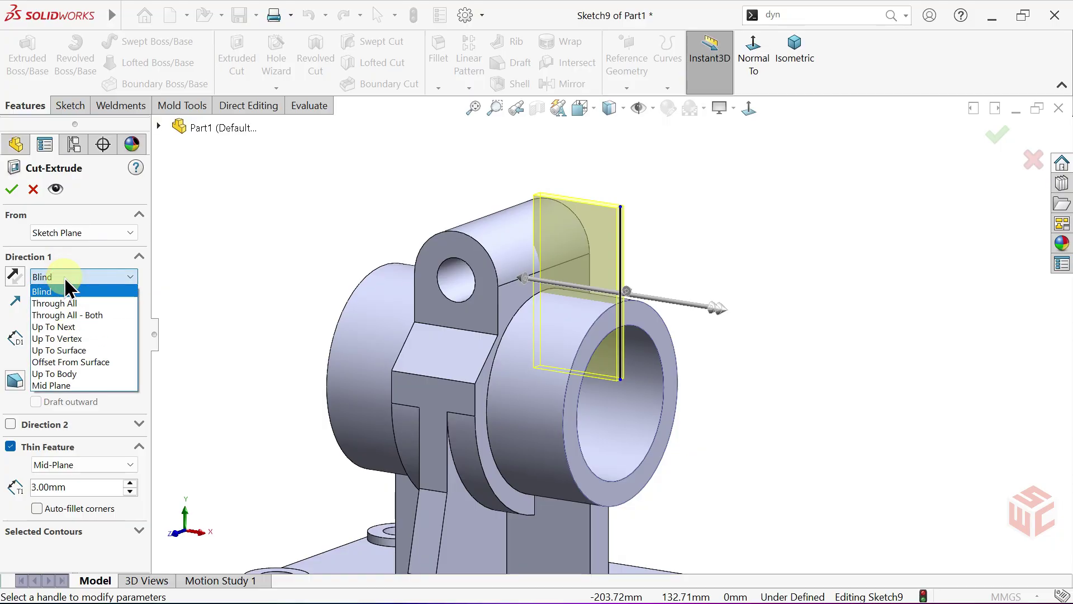
click(76, 302)
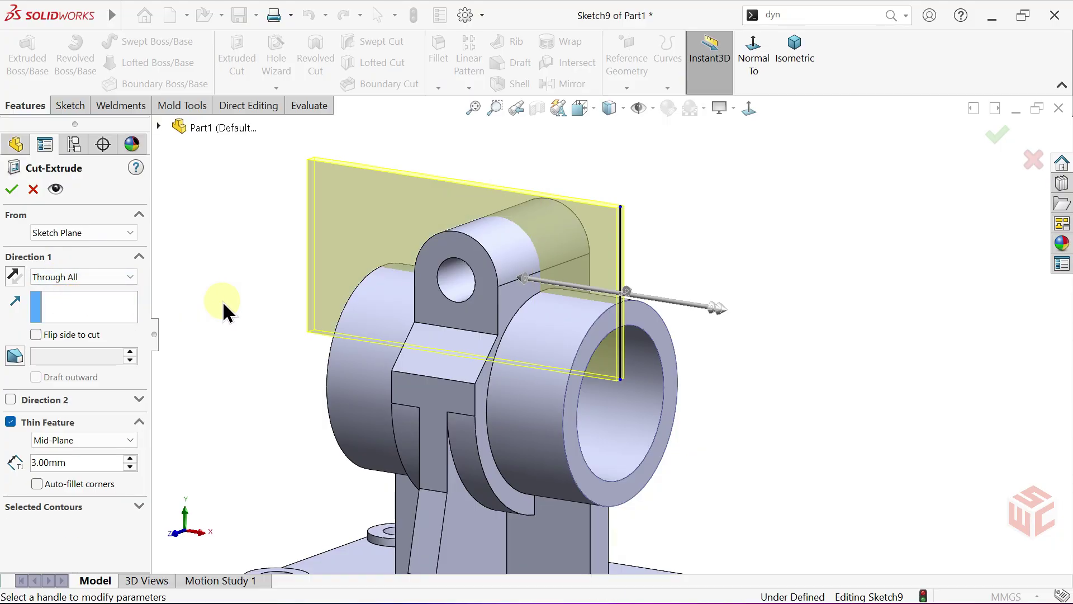
scroll(280, 296, up, 3)
middle_drag(359, 292, 408, 252)
click(102, 275)
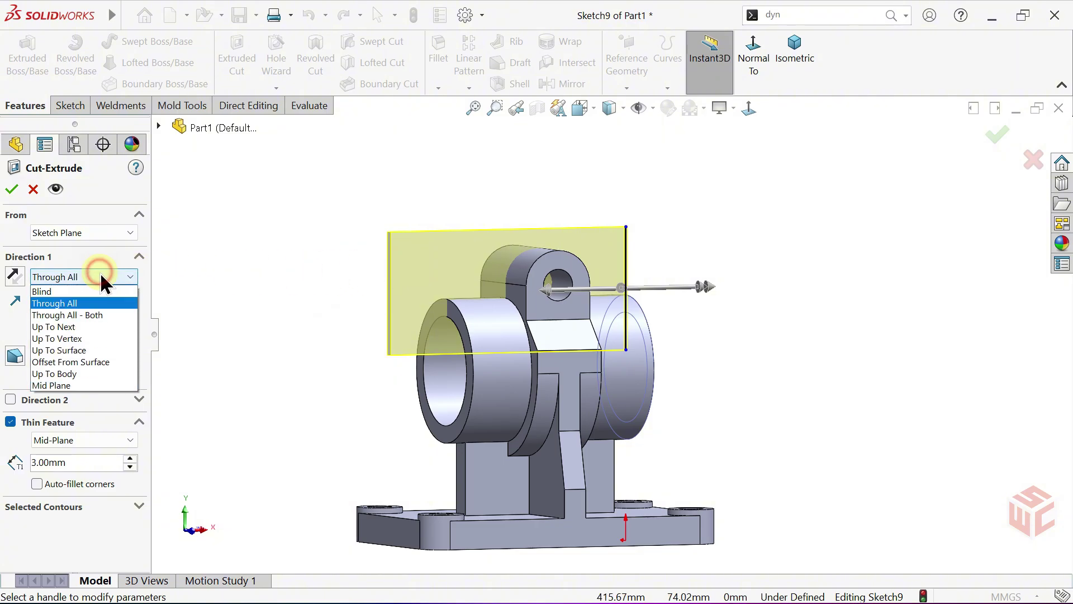
click(80, 326)
mouse_move(329, 286)
middle_down()
mouse_move(415, 290)
mouse_move(328, 304)
middle_up()
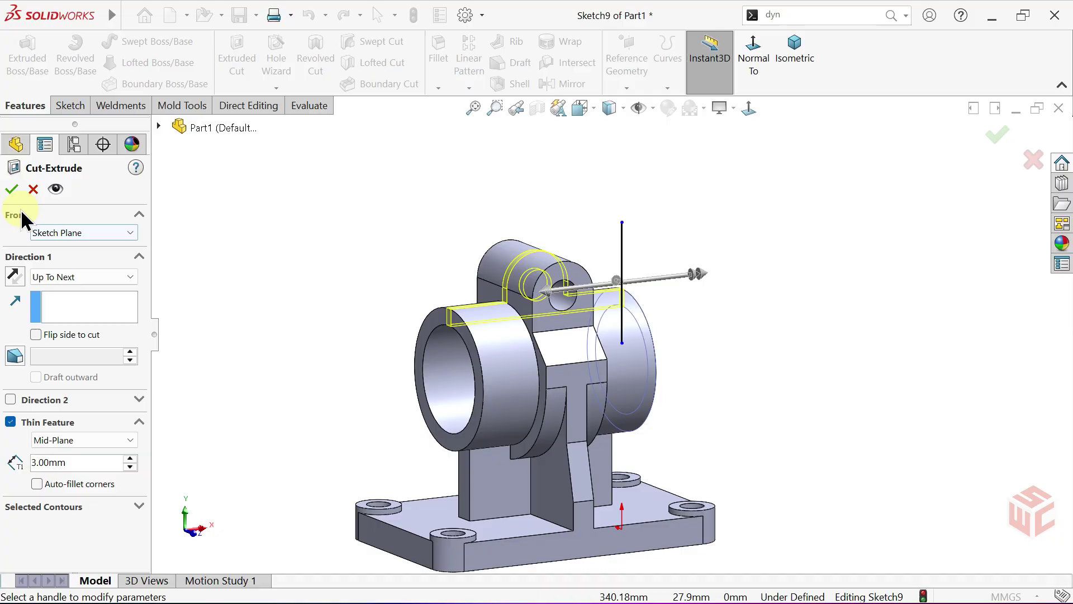
click(11, 189)
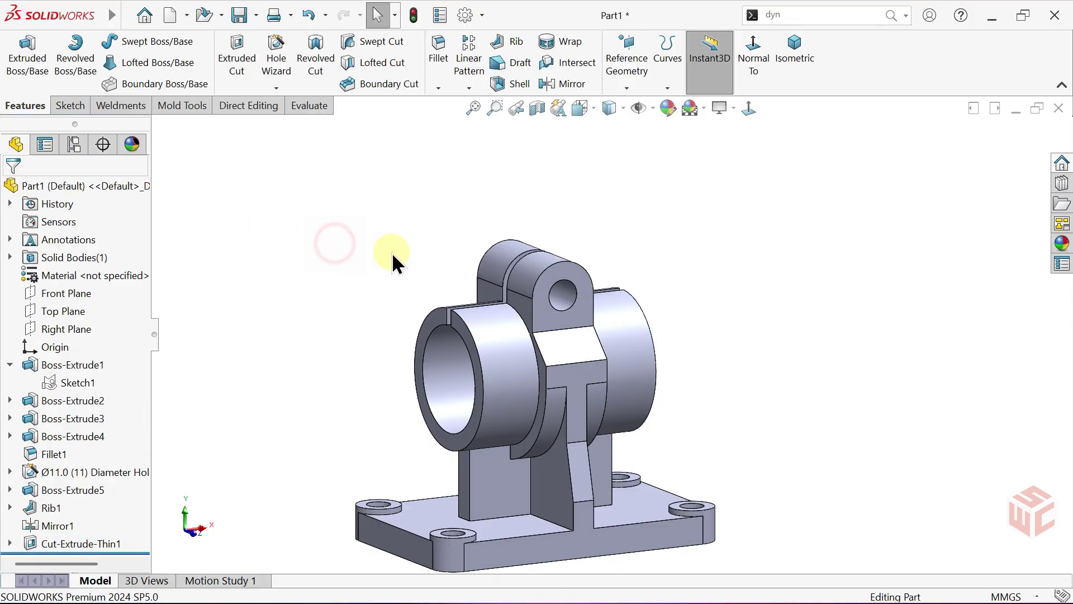
Enable RealView Graphics and orbit the bracket to check the realistic shading.
middle_drag(391, 255, 472, 283)
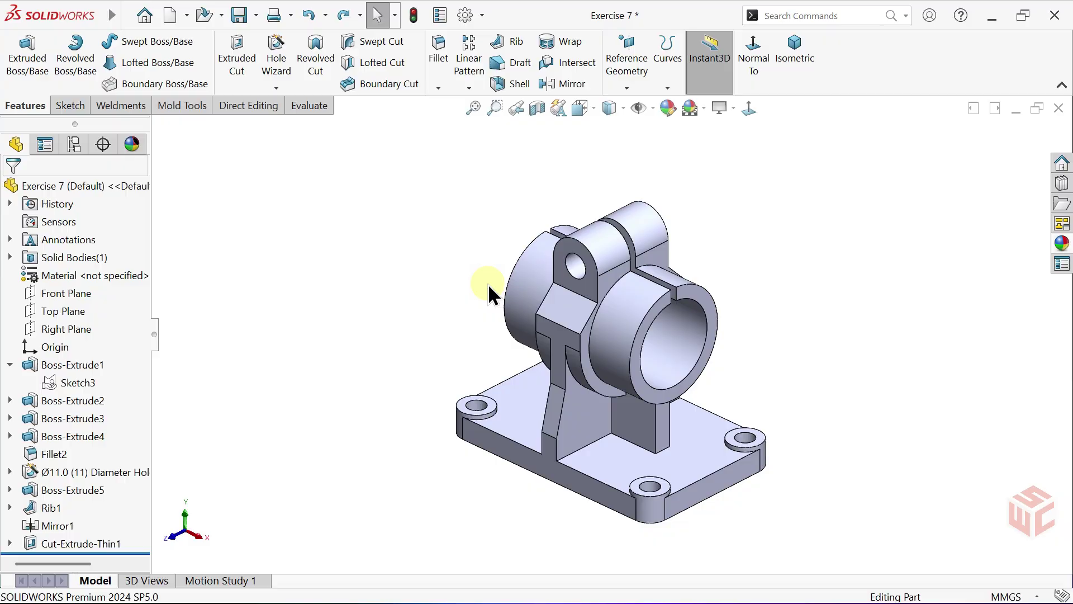
click(719, 105)
click(720, 131)
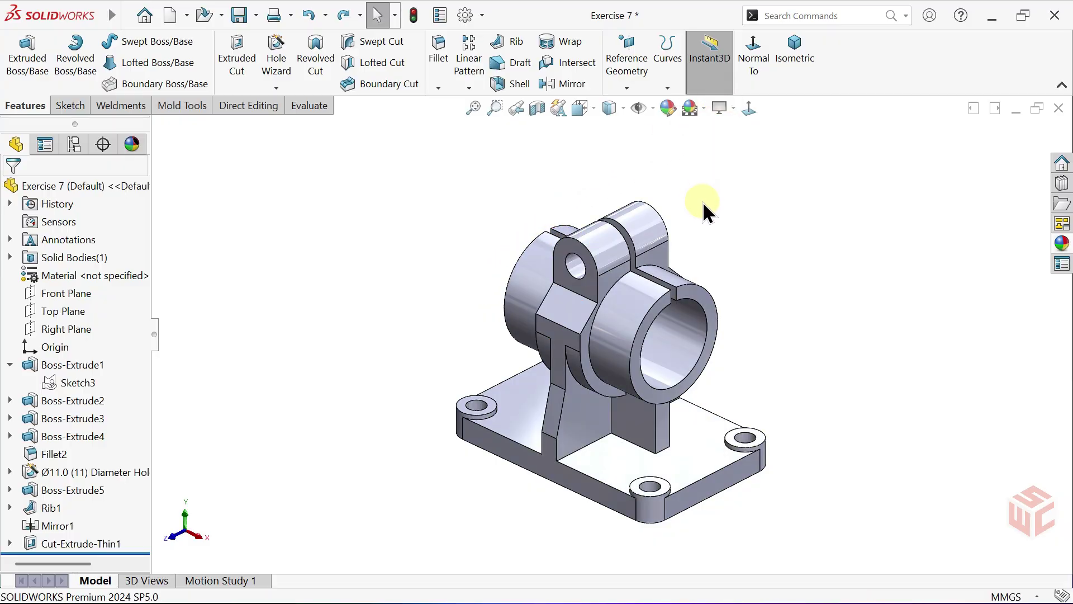
mouse_move(703, 209)
middle_down()
mouse_move(628, 184)
mouse_move(664, 148)
mouse_move(694, 198)
mouse_move(689, 172)
middle_up()
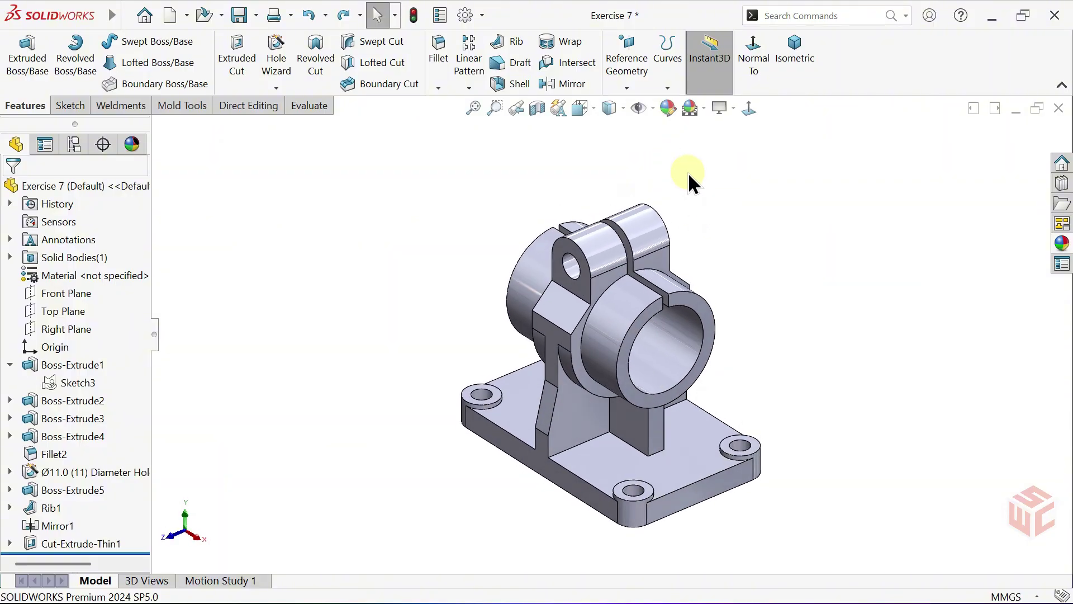
Give the Exercise 7 bracket a cyan appearance of R 0, G 200, B 255.
click(666, 110)
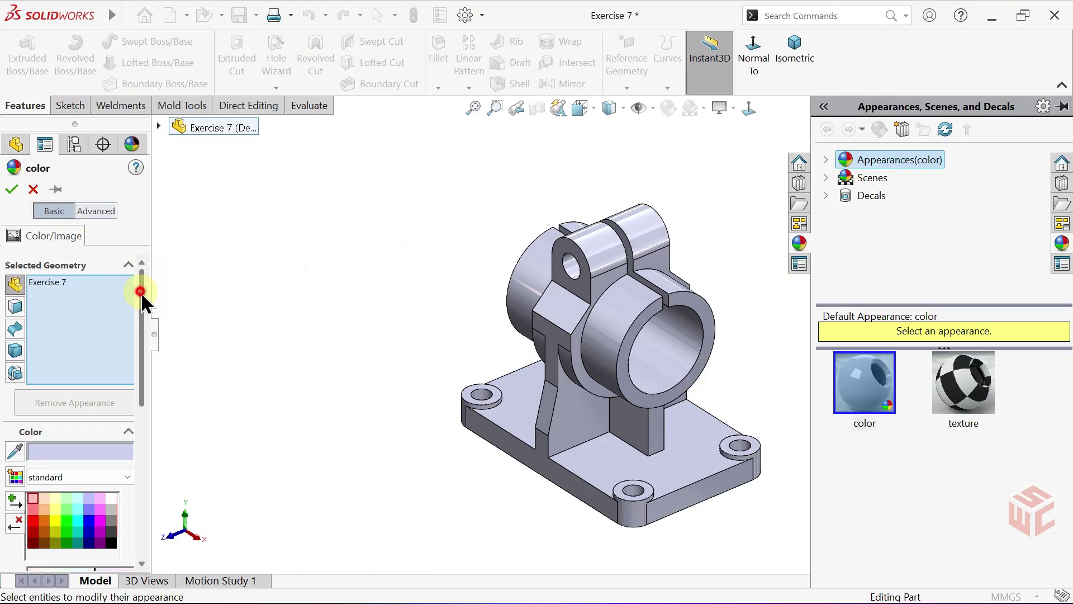
drag(141, 297, 130, 403)
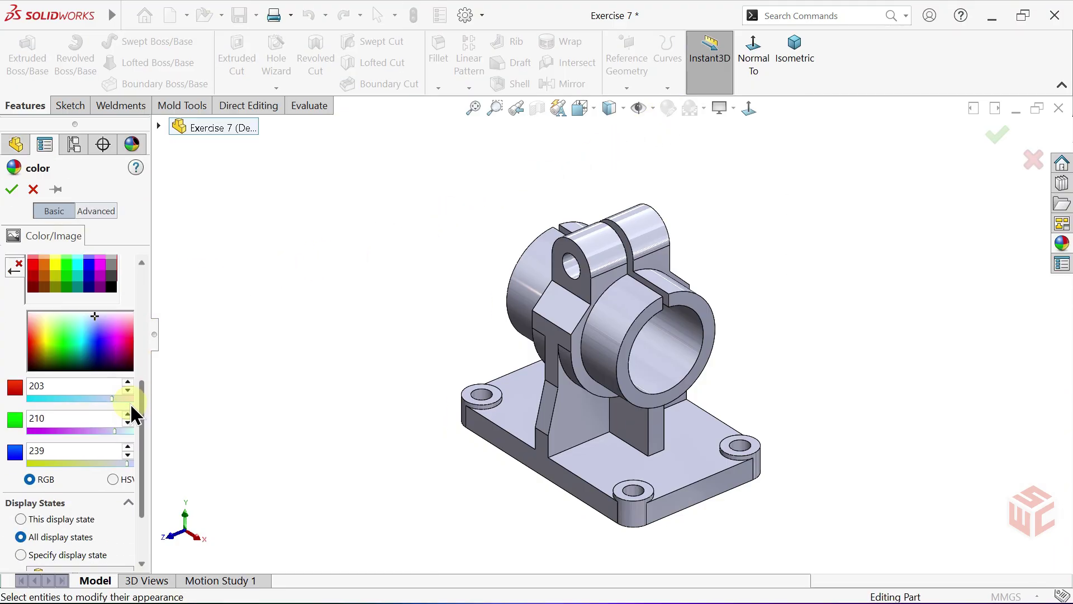
double_click(45, 378)
text(0)
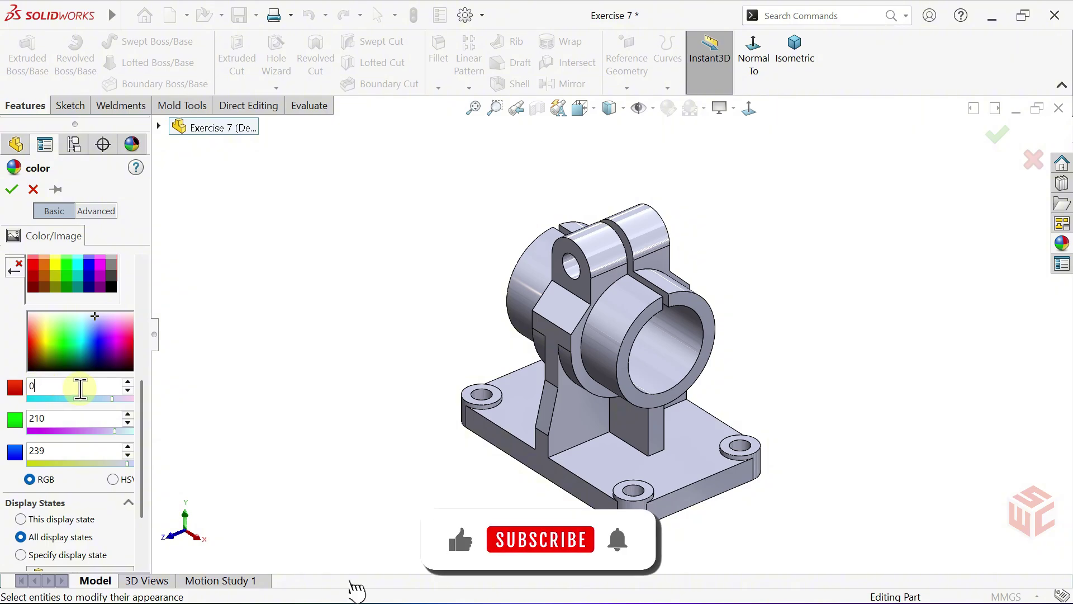
key(Return)
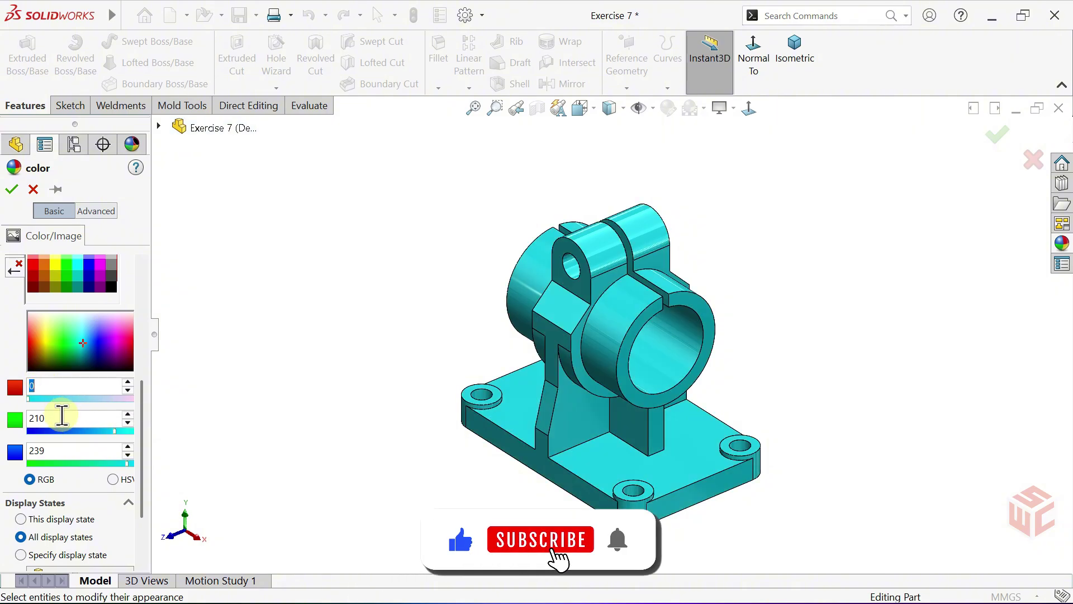
drag(62, 417, 14, 418)
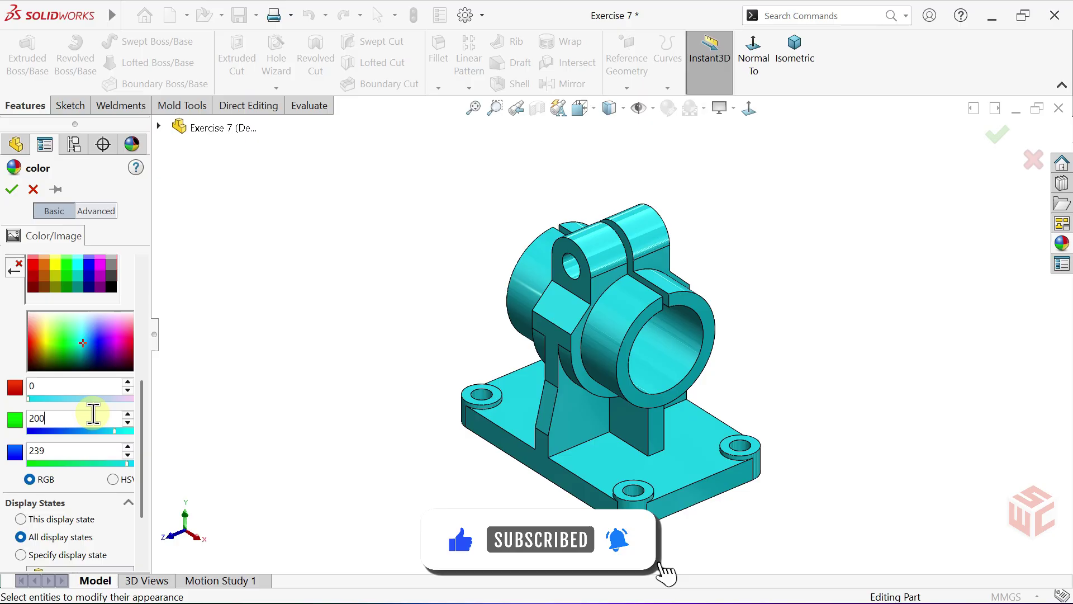
drag(66, 447, 39, 448)
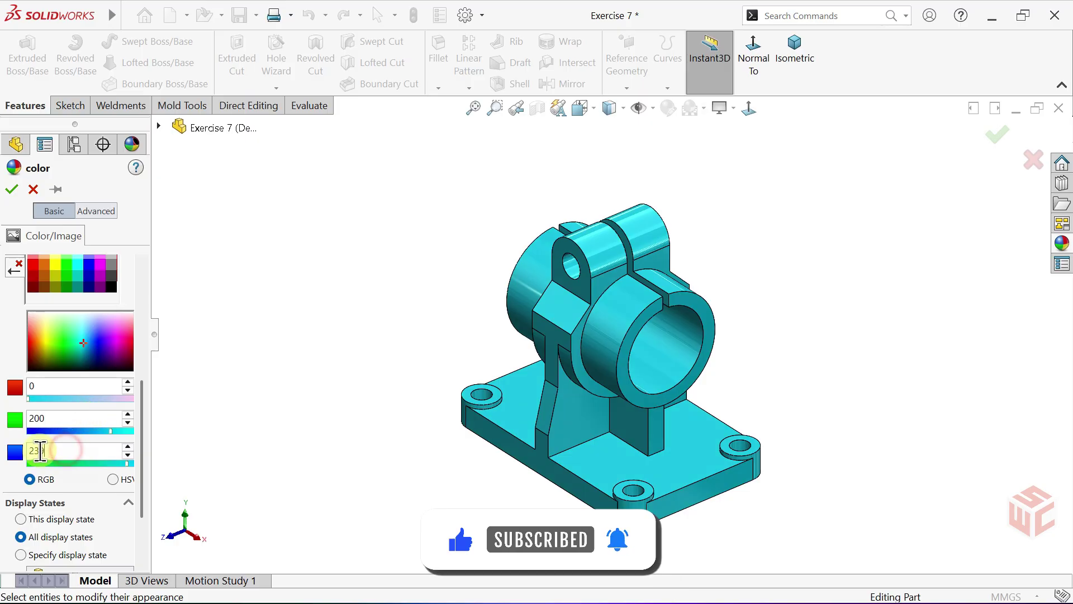
text(255)
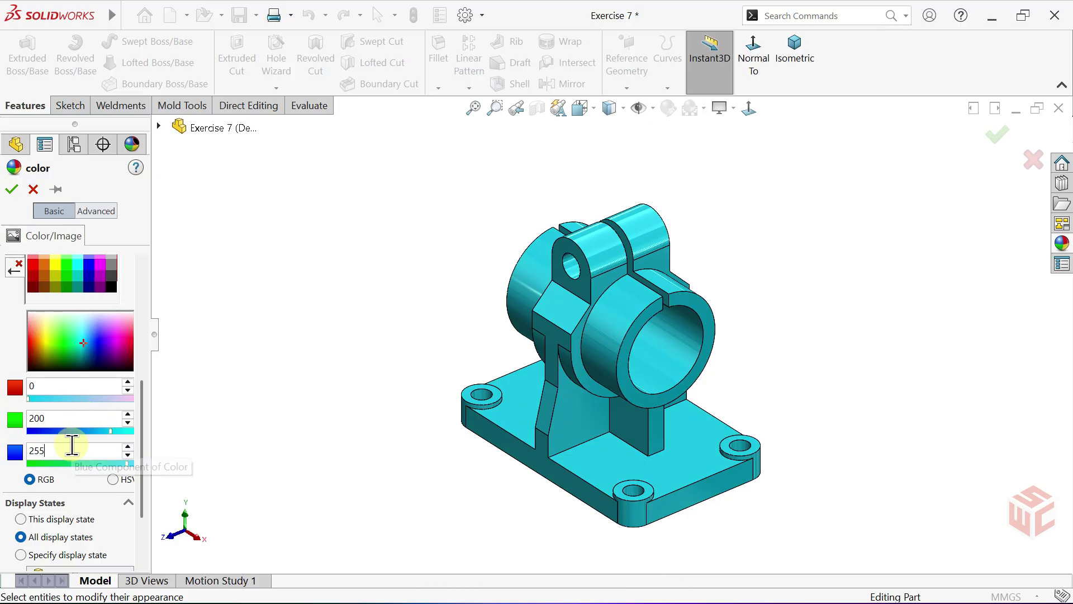
click(10, 189)
middle_drag(447, 210, 414, 208)
From the isometric view, spin the cyan bracket with the arrow keys until the bore faces front-right.
key(ctrl+7)
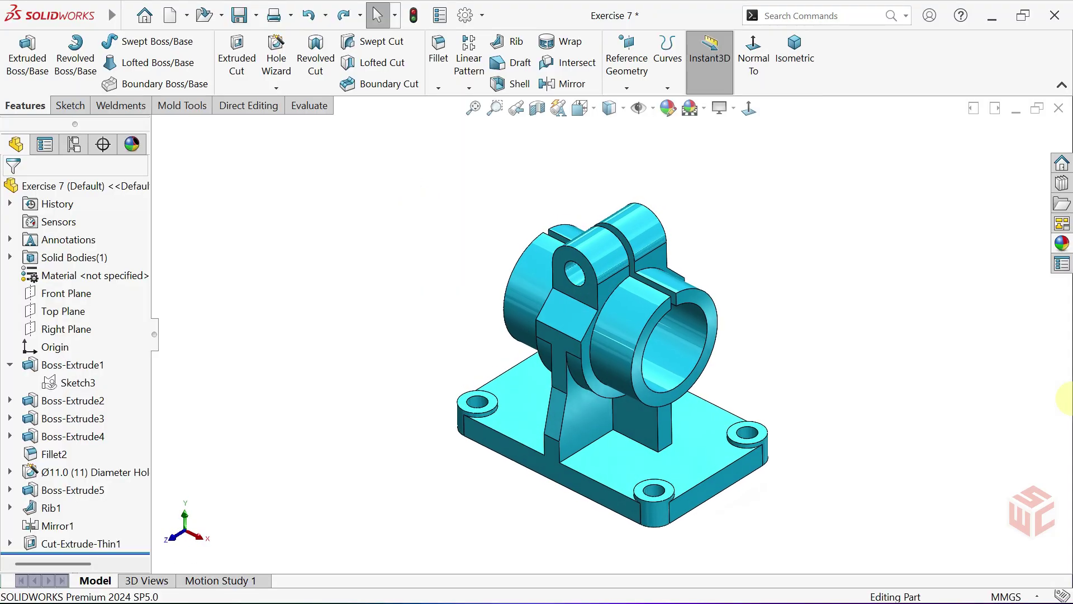
key(Right)
key(Right)
key(Right)
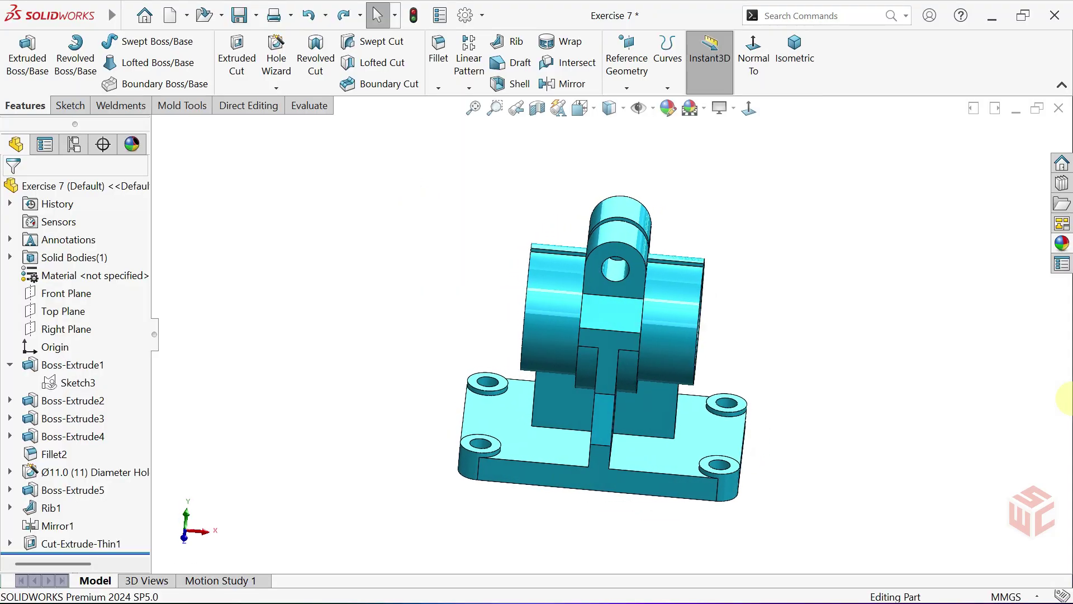
key(Left)
key(Left)
key(Left)
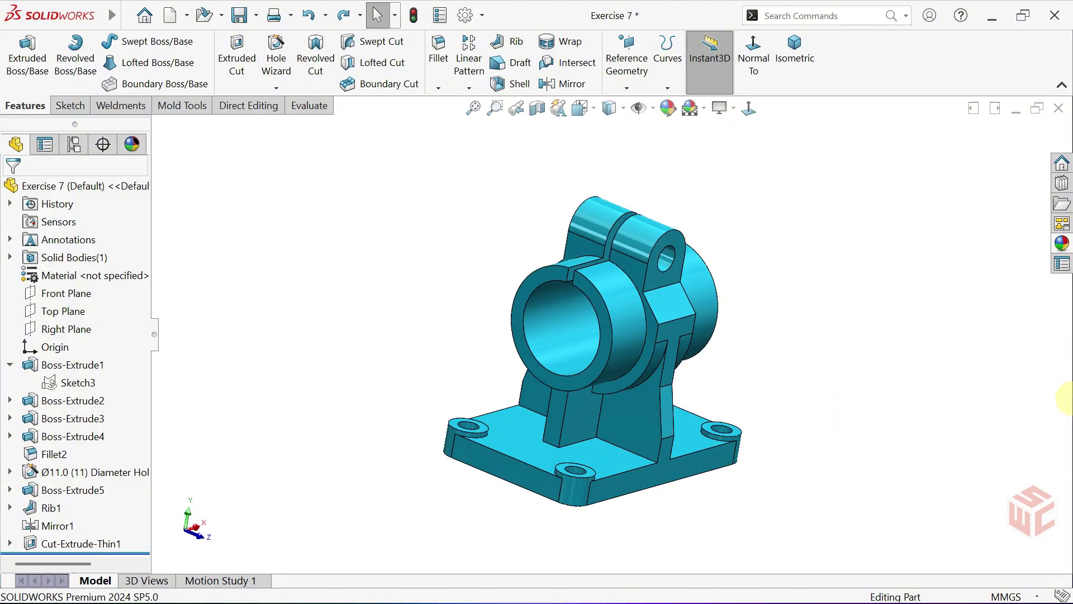
key(Left)
key(Left)
key(Left)
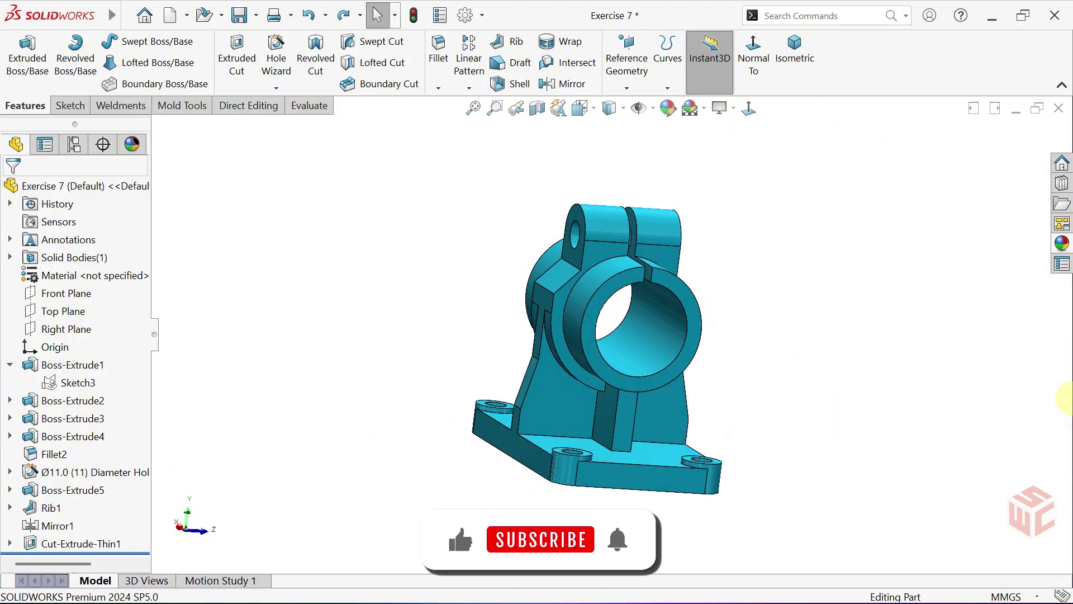
key(Left)
key(Left)
key(Left)
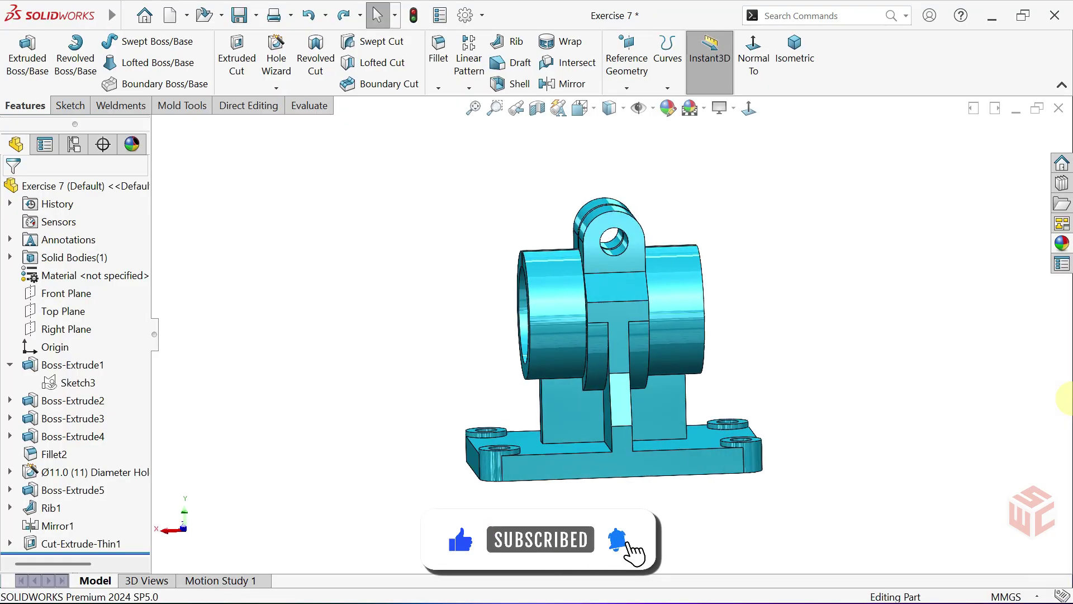
Check the Front, Right and Top views, then return to the Isometric view.
key(ctrl+1)
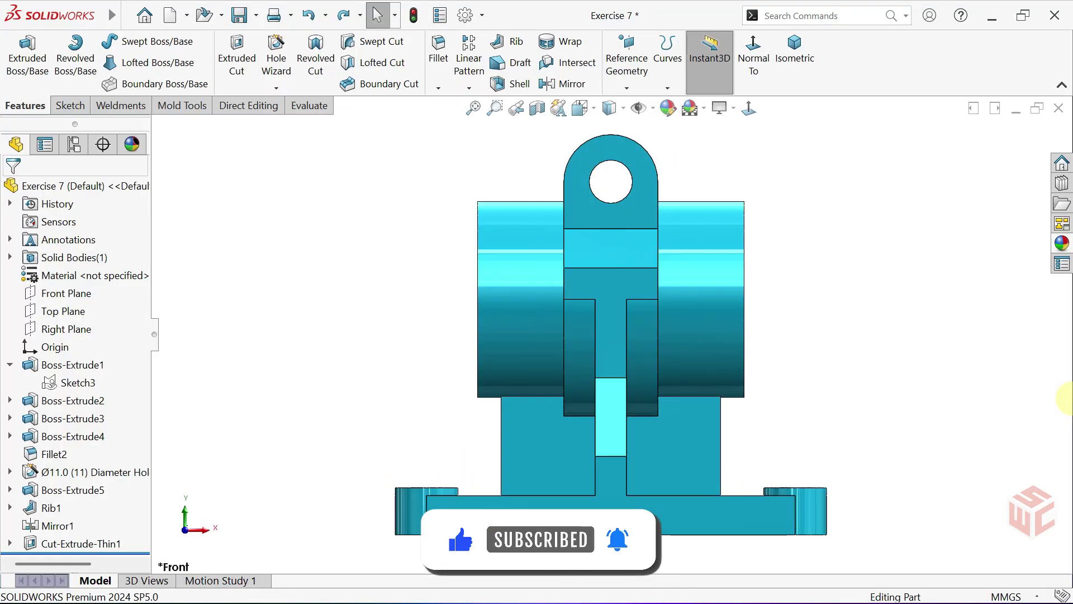
key(ctrl+4)
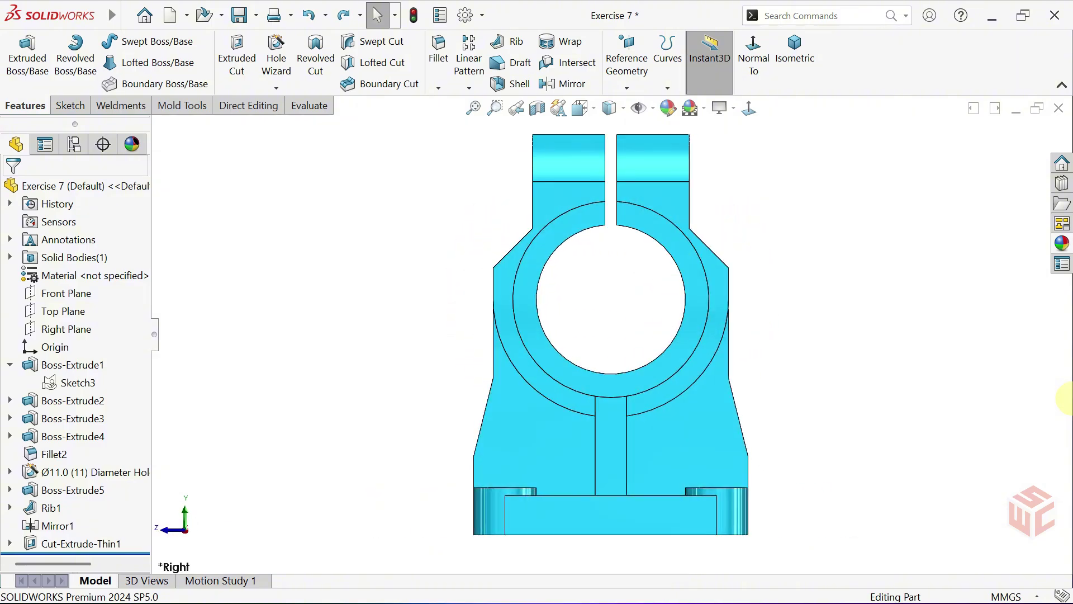
key(ctrl+5)
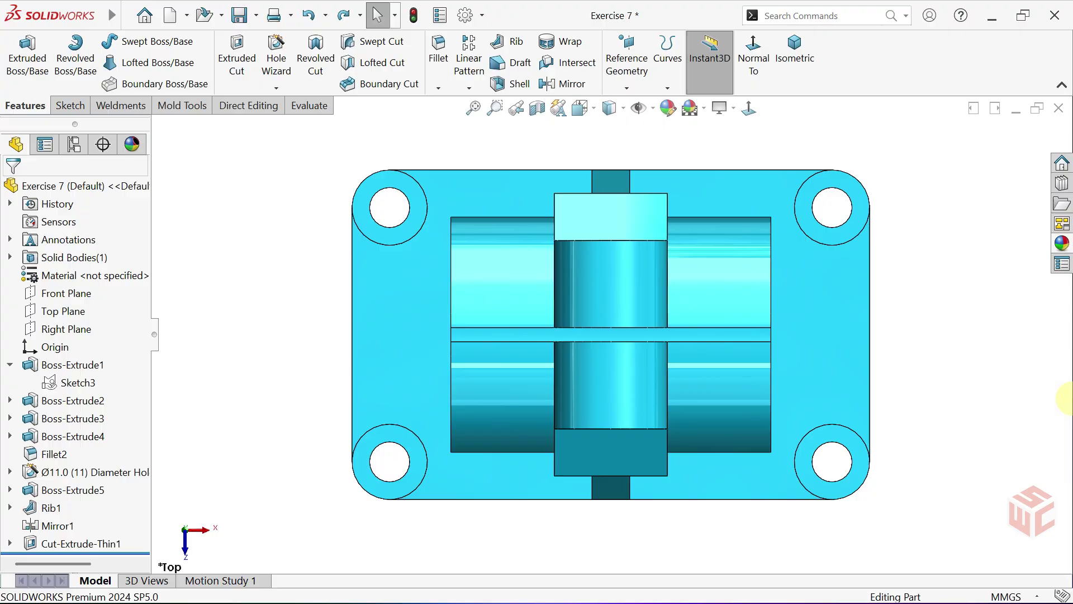
key(ctrl+7)
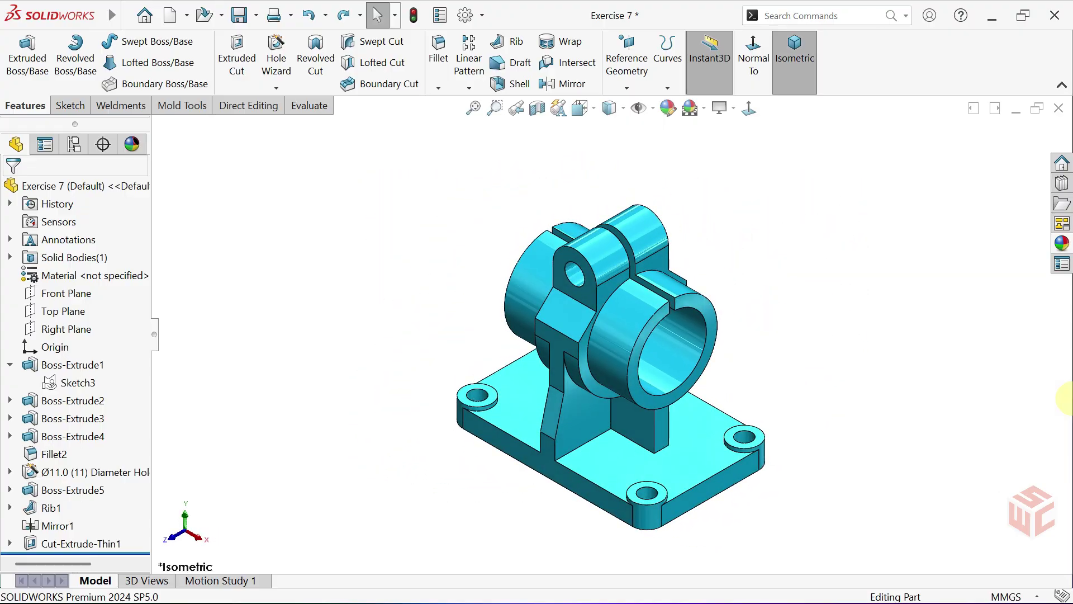